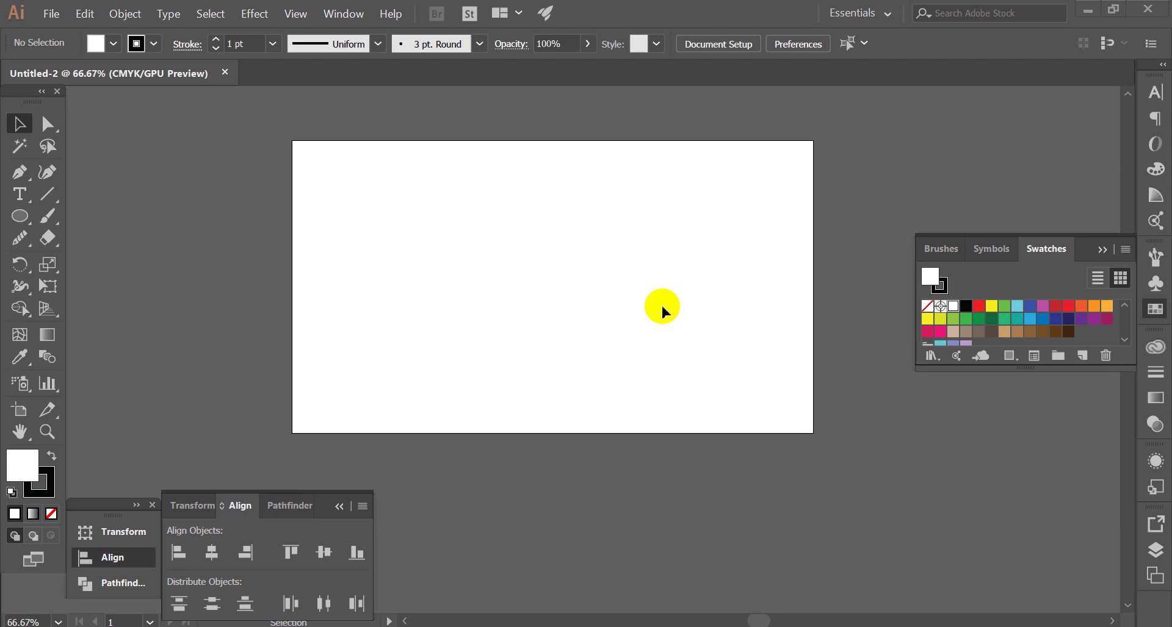
# View the artboard at 100%, collapse the Align panel group, close Swatches, and pan the view.
pyautogui.press('space')
pyautogui.hotkey('ctrl', '1')
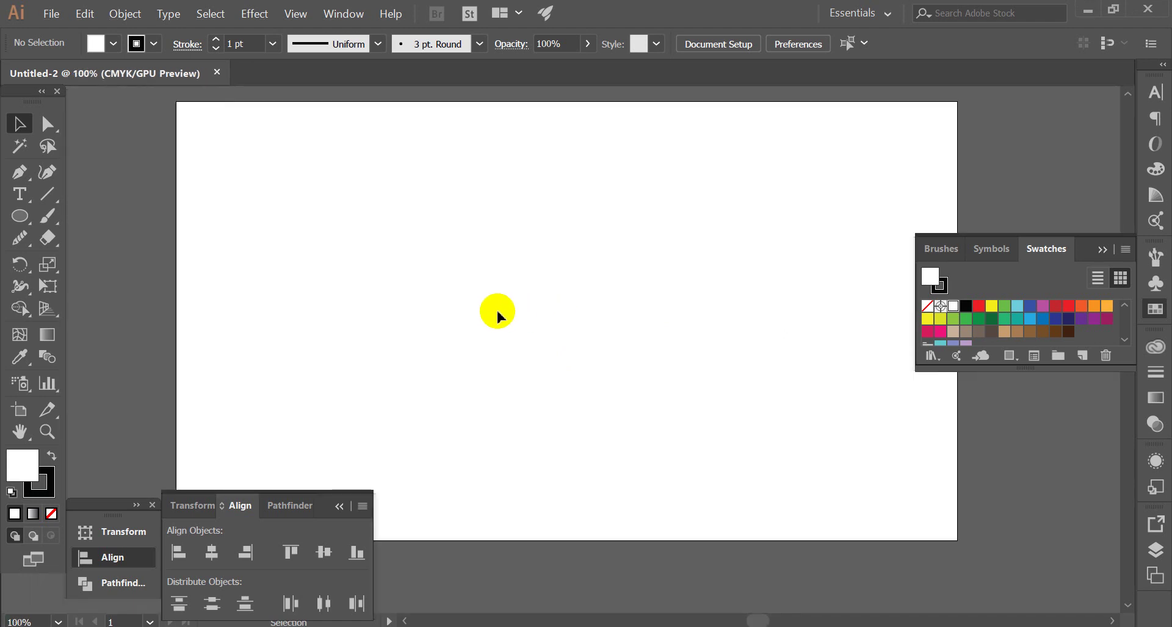
pyautogui.click(343, 506)
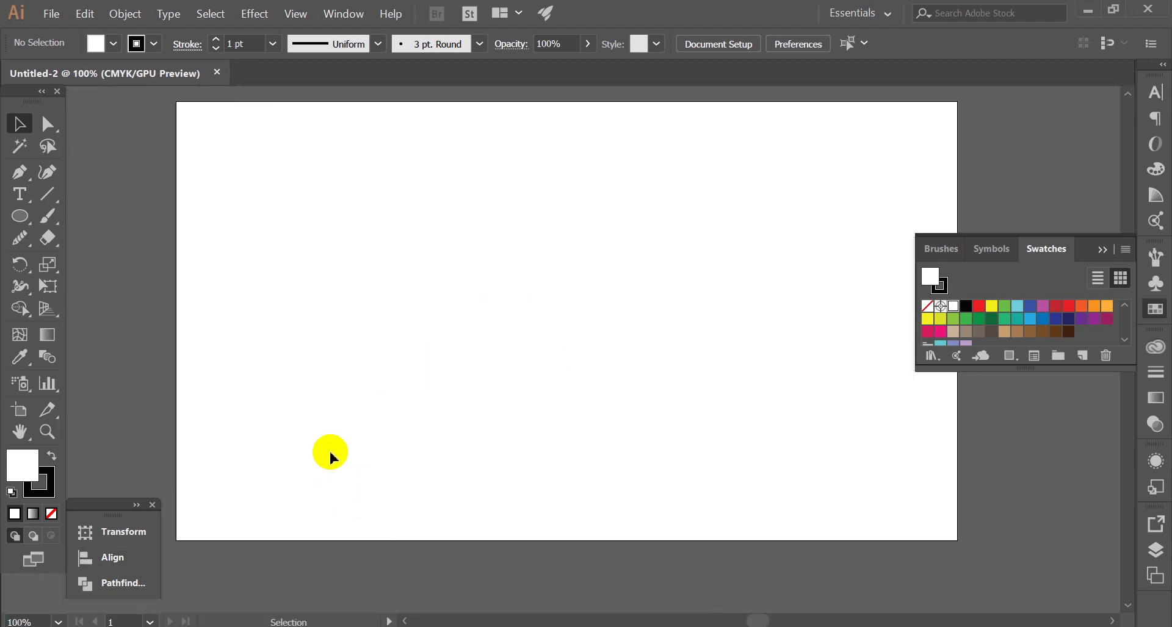
pyautogui.press('space')
pyautogui.click(1105, 247)
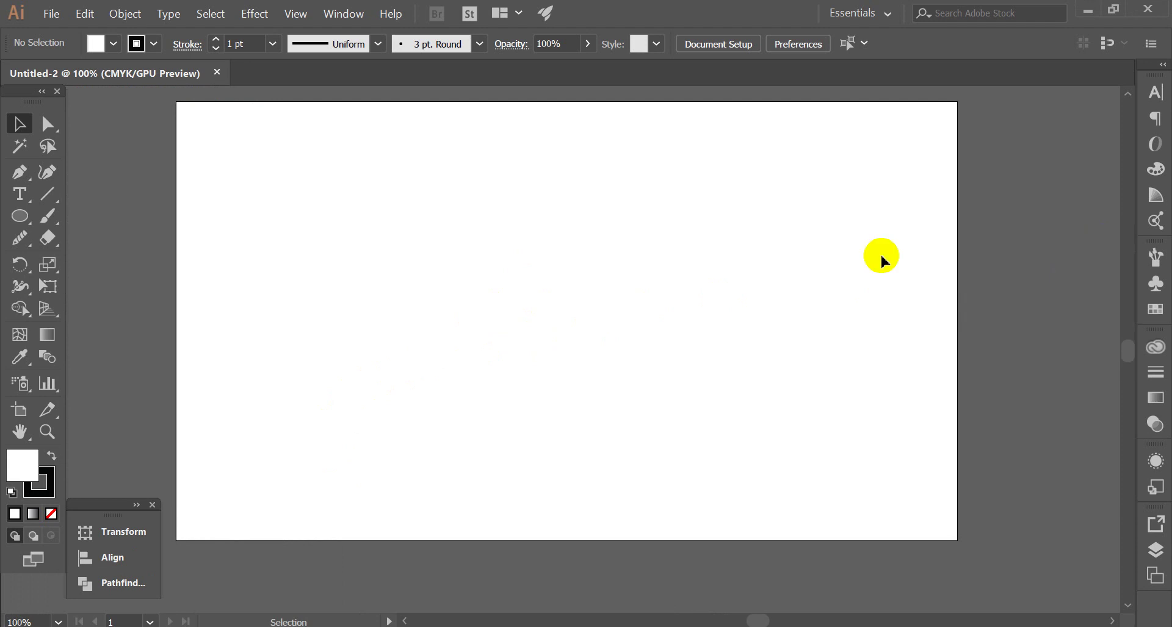
pyautogui.moveTo(670, 253); pyautogui.dragTo(677, 267)
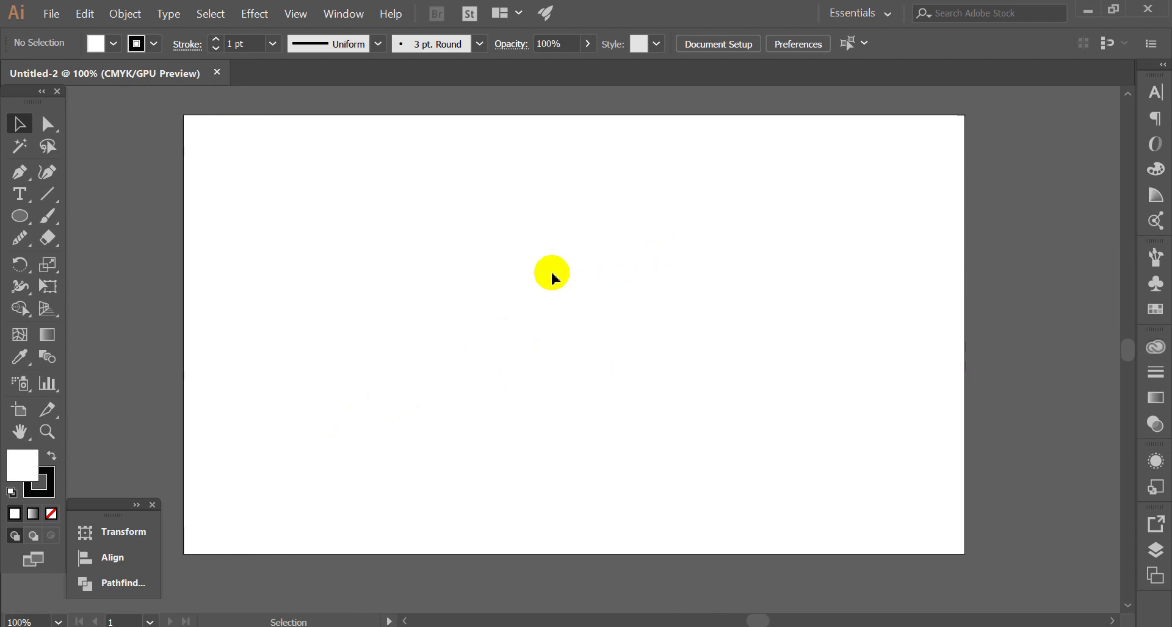
pyautogui.moveTo(552, 269); pyautogui.dragTo(546, 284)
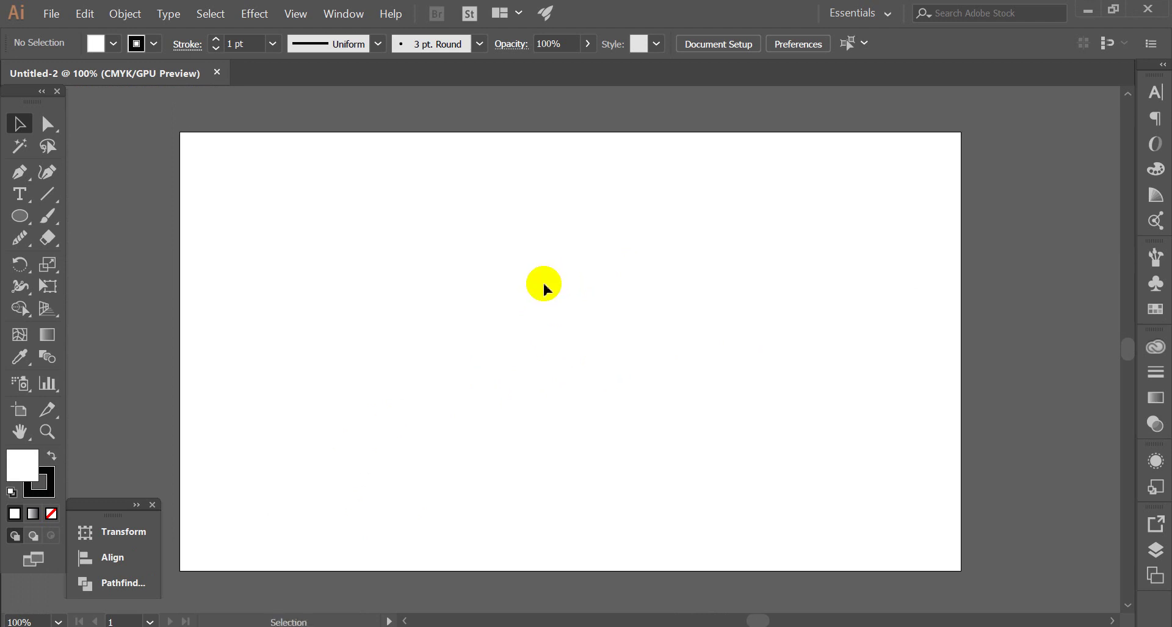
# Type the word 'Signature' on the artboard and scale it up into large black text.
pyautogui.click(18, 196)
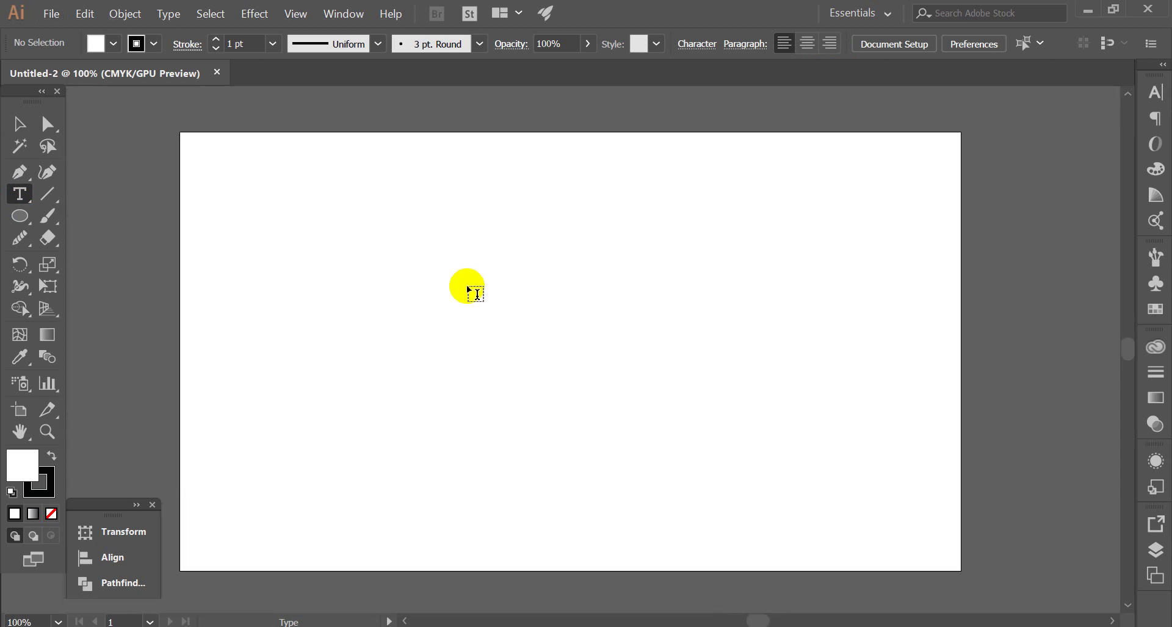
pyautogui.click(482, 316)
pyautogui.scroll(1, 484, 315)
pyautogui.write('Signatur')
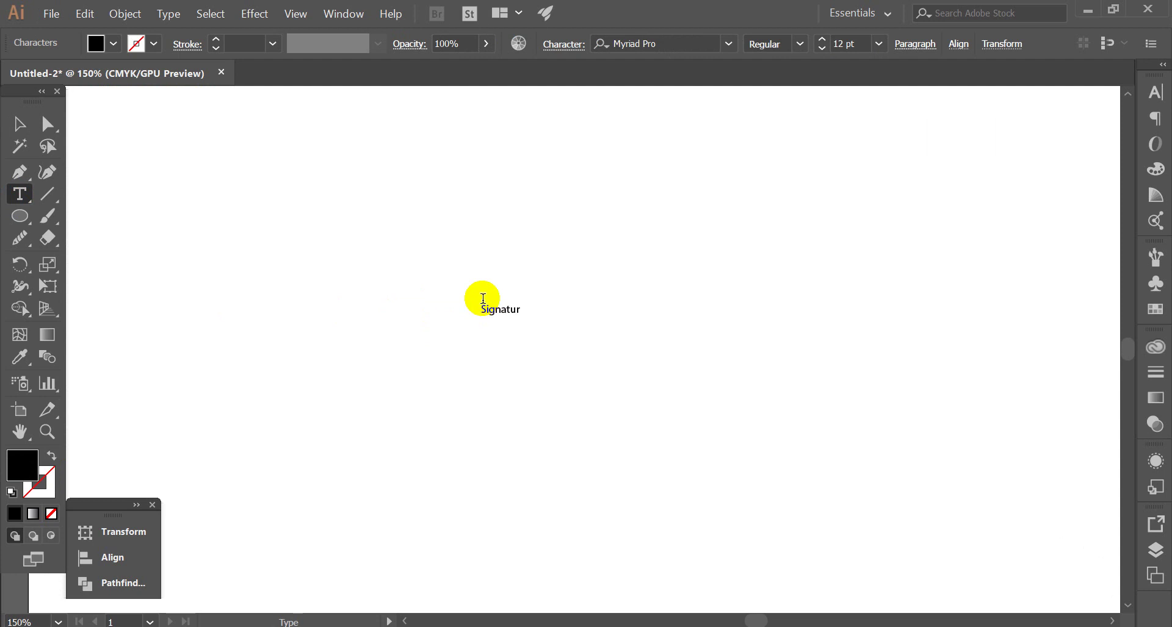
pyautogui.write('e')
pyautogui.click(19, 124)
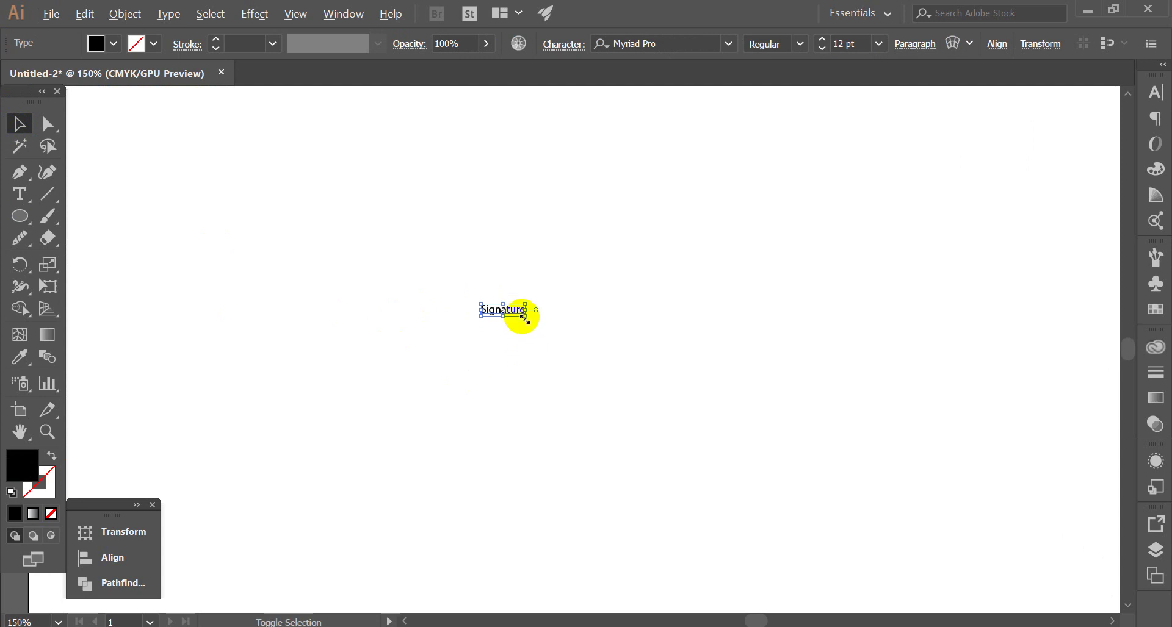
pyautogui.moveTo(525, 316); pyautogui.dragTo(750, 451)
pyautogui.click(750, 387)
pyautogui.hotkey('ctrl', '1')
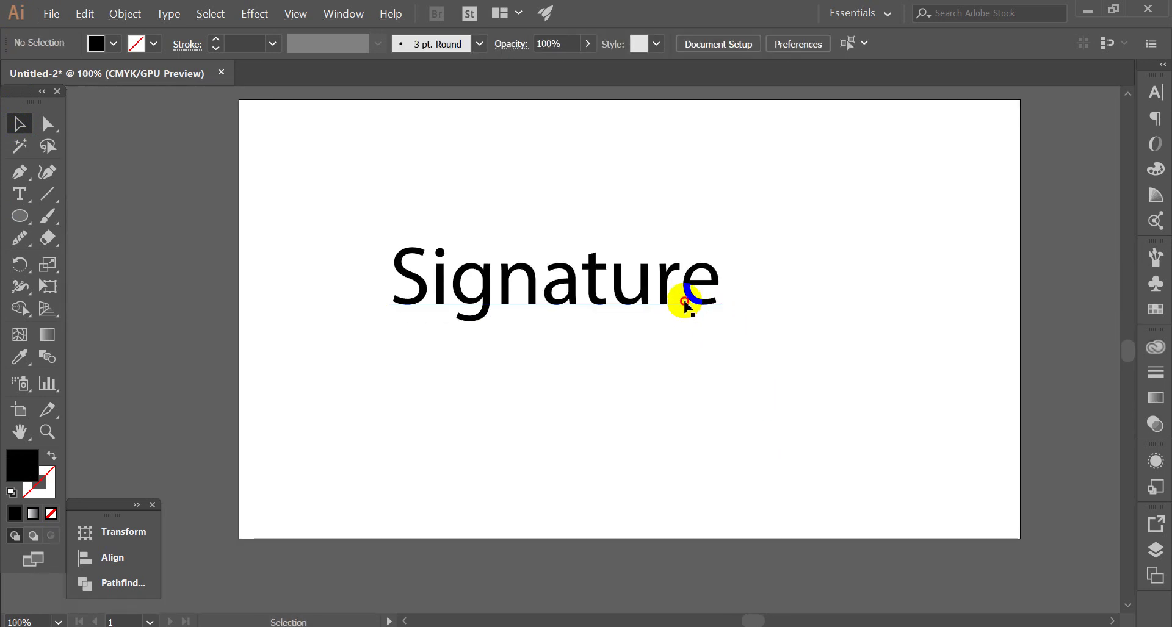
# Shrink the Signature text slightly and apply the Mother Day font from the Script-filtered font list.
pyautogui.moveTo(679, 301)
pyautogui.mouseDown()
pyautogui.moveTo(720, 338)
pyautogui.moveTo(734, 308)
pyautogui.moveTo(726, 313)
pyautogui.mouseUp()
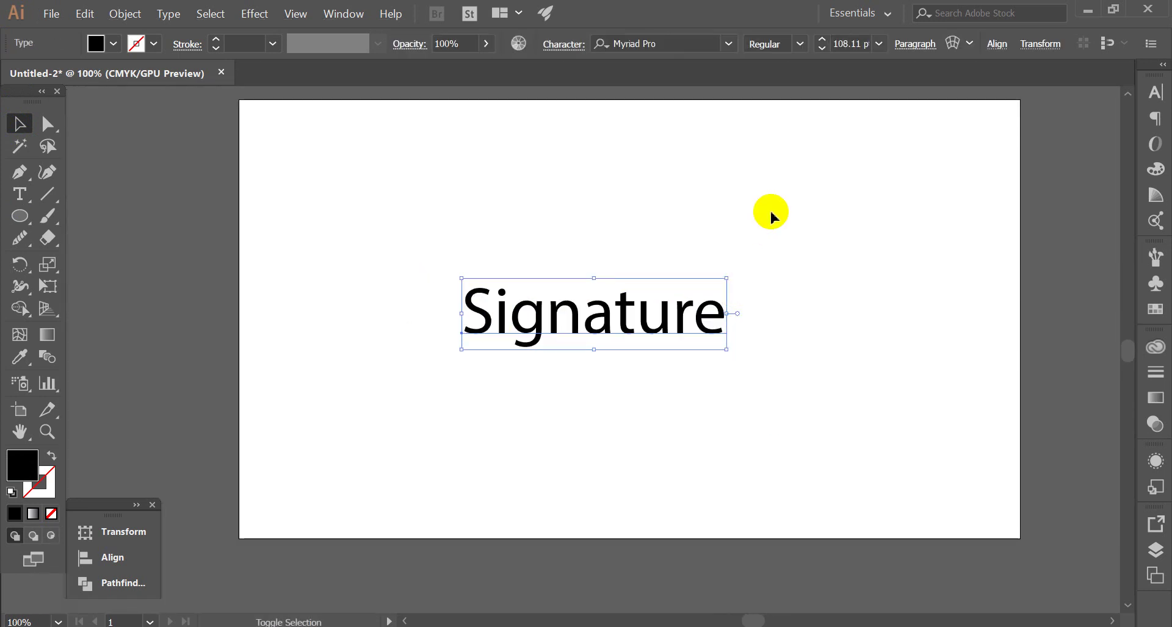
pyautogui.click(766, 209)
pyautogui.click(591, 327)
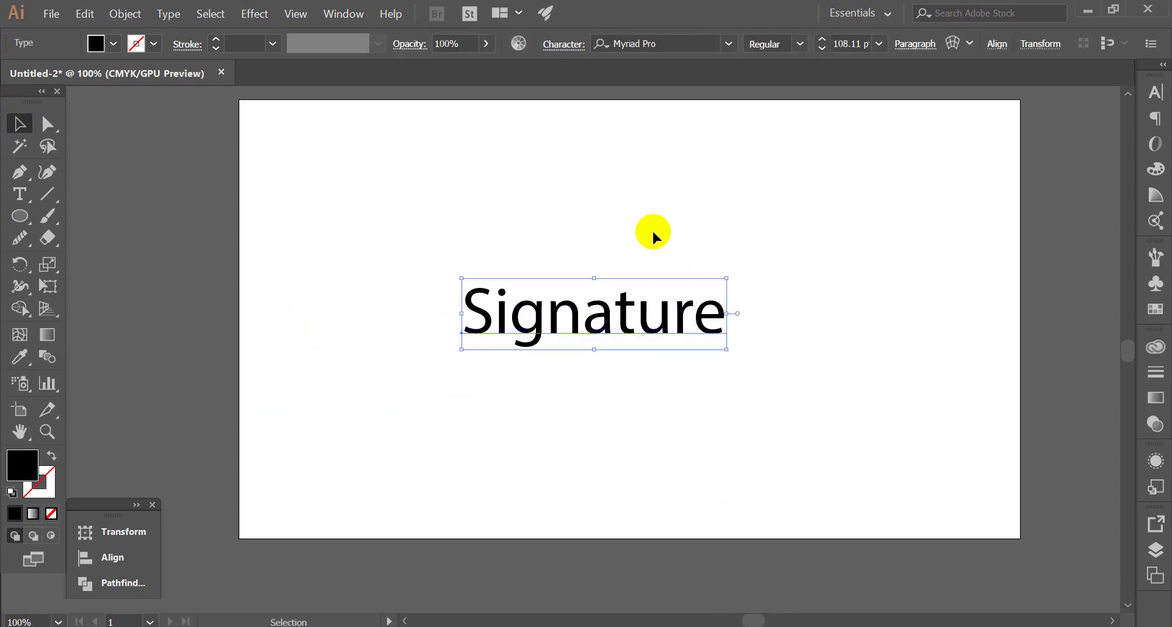
pyautogui.click(729, 44)
pyautogui.click(682, 70)
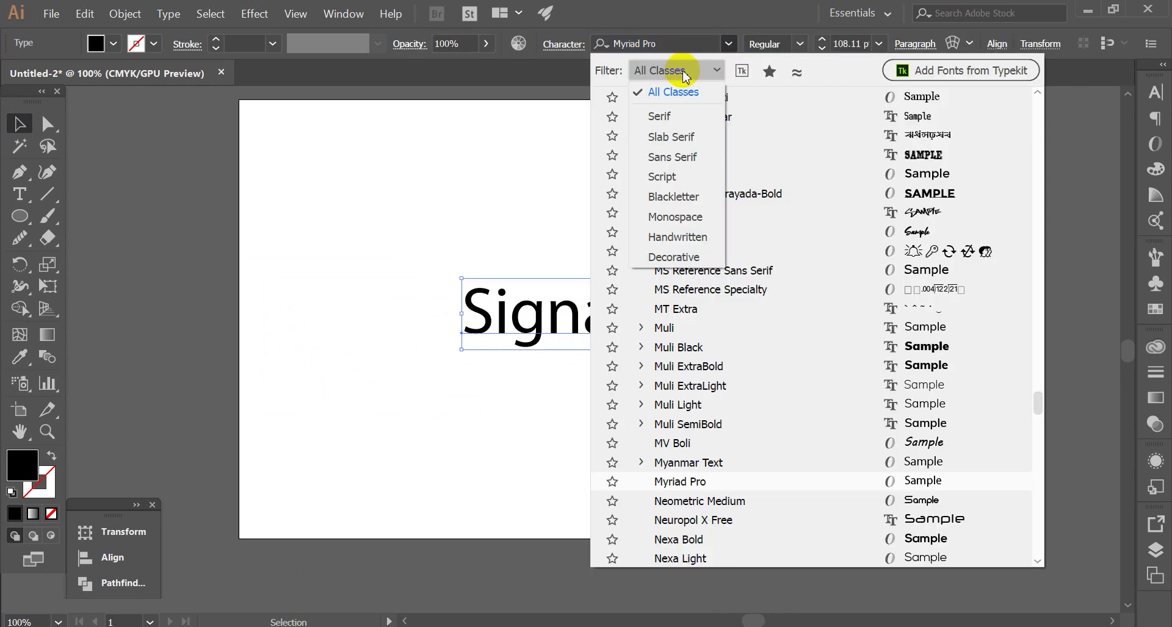
pyautogui.click(684, 176)
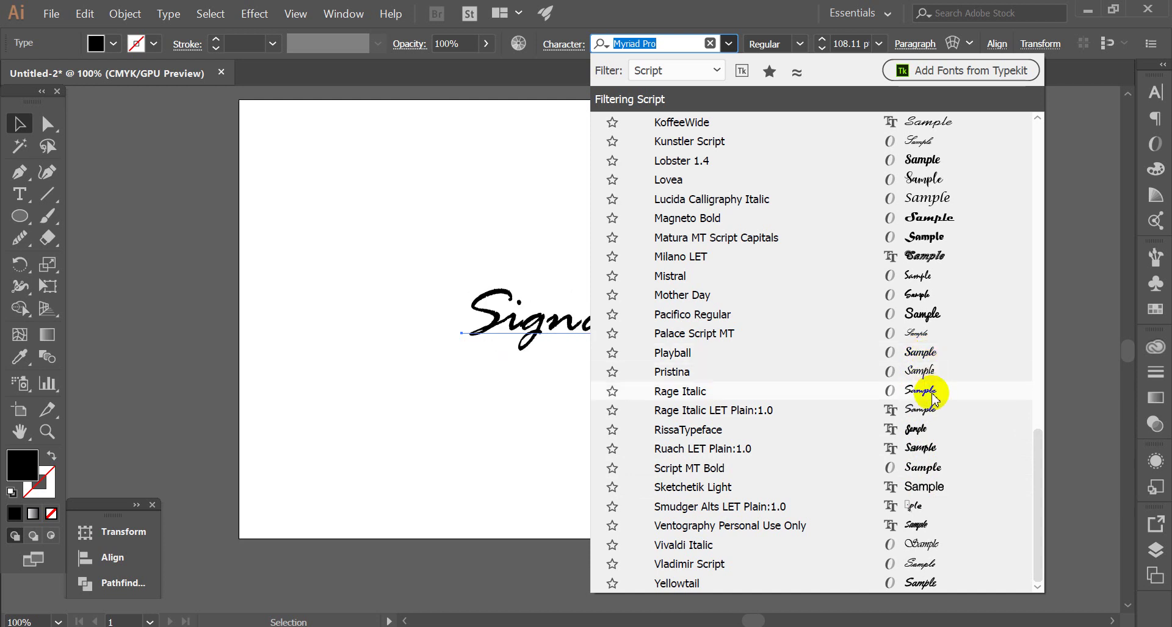
pyautogui.click(927, 295)
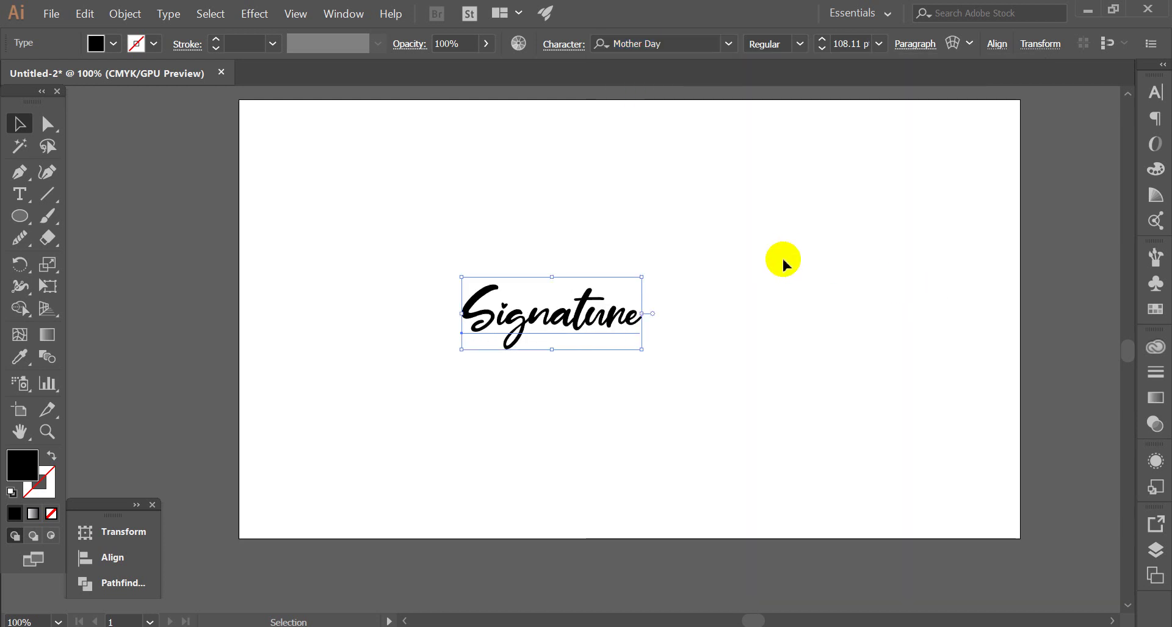
# Duplicate Signature below the original and set the copy in the Lovea font.
pyautogui.moveTo(595, 311)
pyautogui.mouseDown()
pyautogui.moveTo(582, 211)
pyautogui.moveTo(567, 327)
pyautogui.mouseUp()
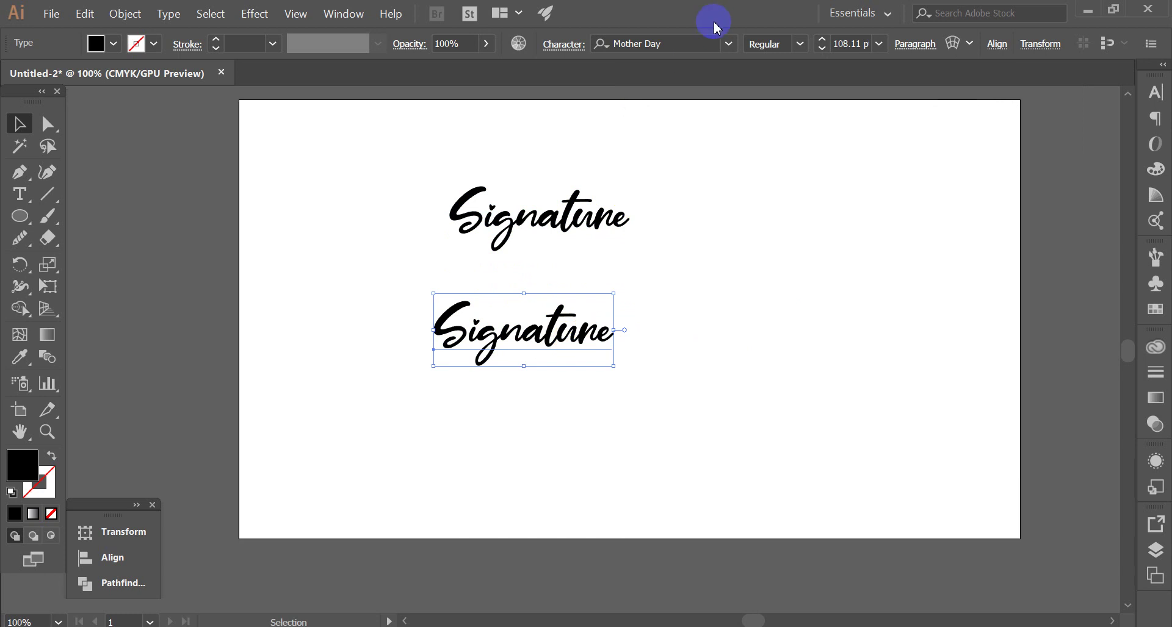
pyautogui.click(728, 43)
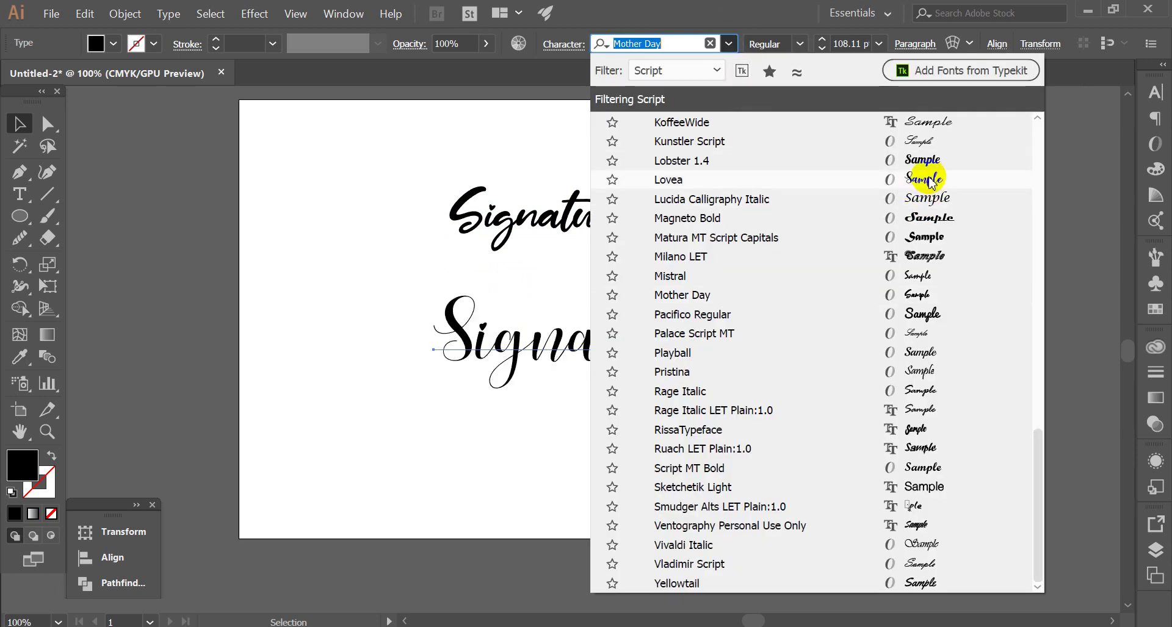
pyautogui.click(817, 177)
pyautogui.click(851, 242)
pyautogui.hscroll(2, 756, 262)
pyautogui.moveTo(562, 309)
pyautogui.mouseDown()
pyautogui.moveTo(501, 251)
pyautogui.moveTo(524, 381)
pyautogui.mouseUp()
# Set the third Signature copy in the Asem Kandis script font.
pyautogui.click(728, 43)
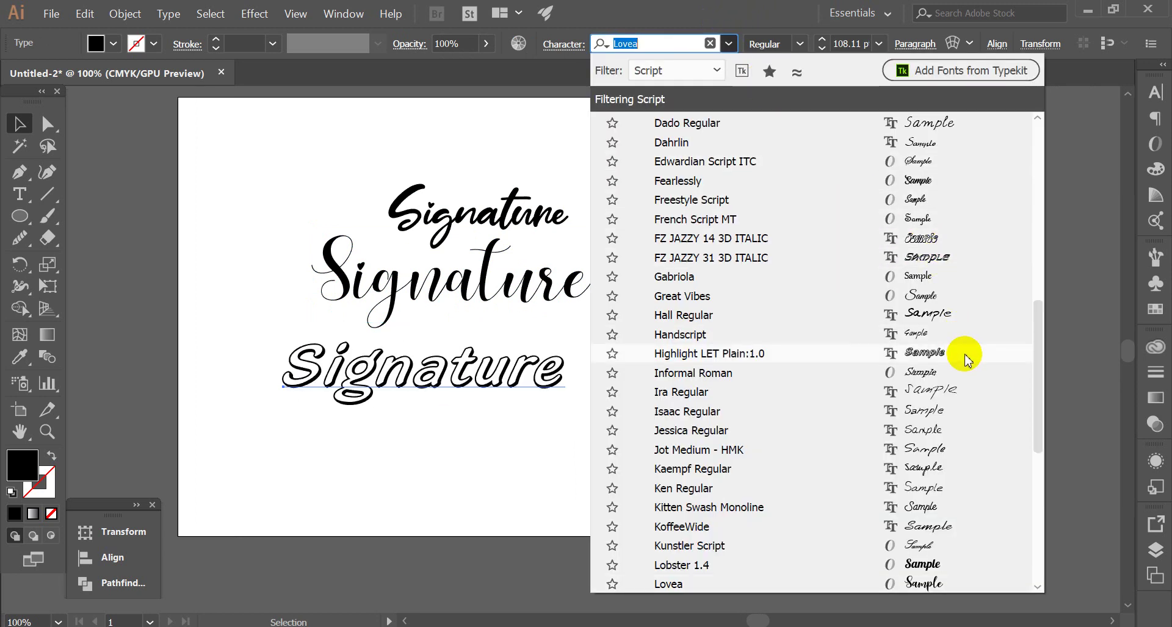
pyautogui.scroll(-2, 950, 357)
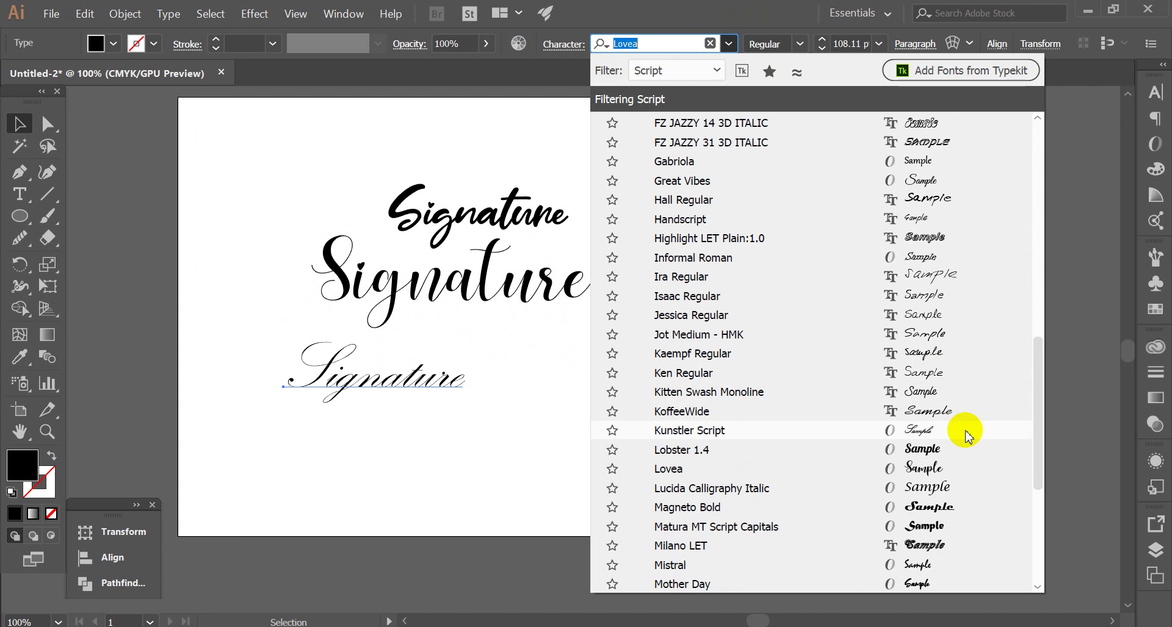
pyautogui.scroll(-3, 966, 435)
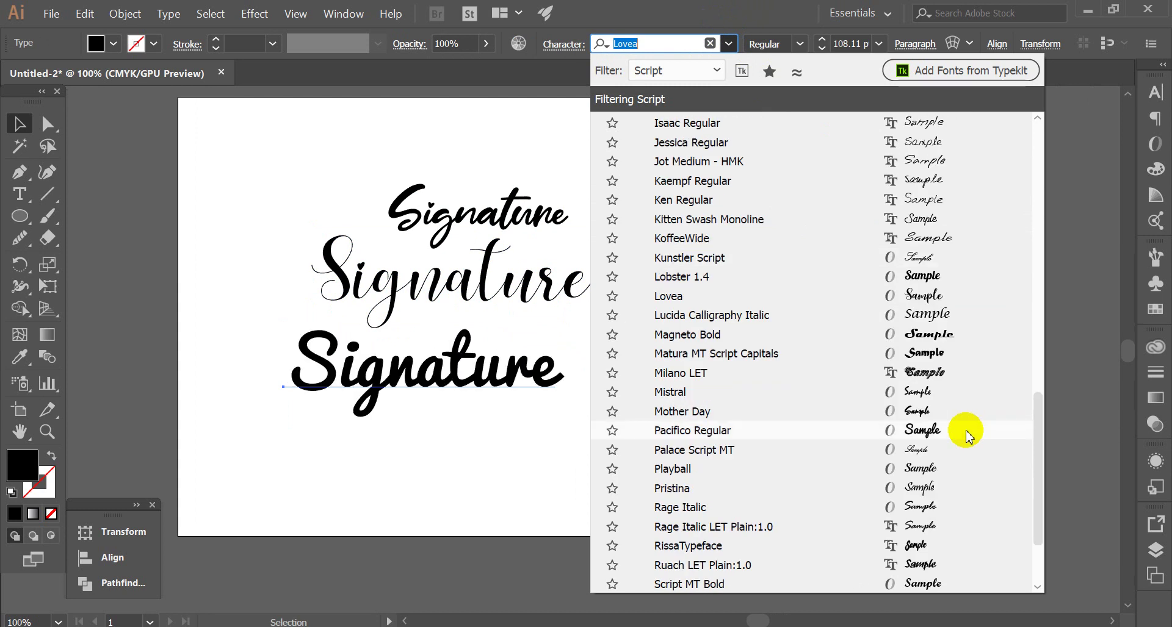
pyautogui.scroll(-2, 966, 435)
pyautogui.scroll(4, 965, 428)
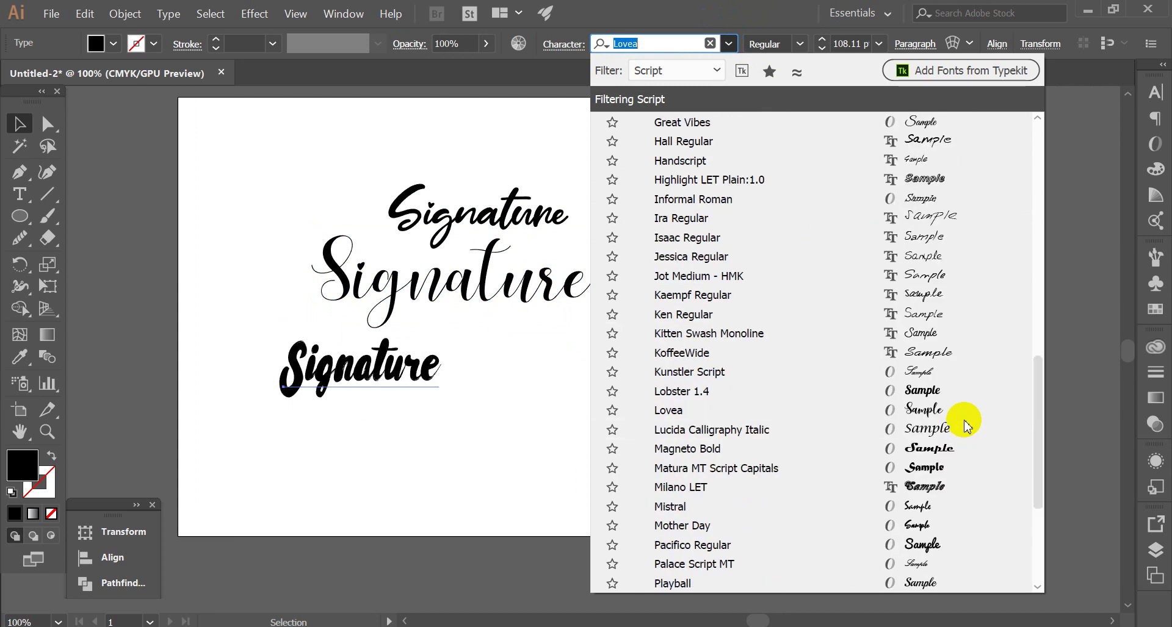
pyautogui.scroll(2, 965, 423)
pyautogui.scroll(3, 964, 415)
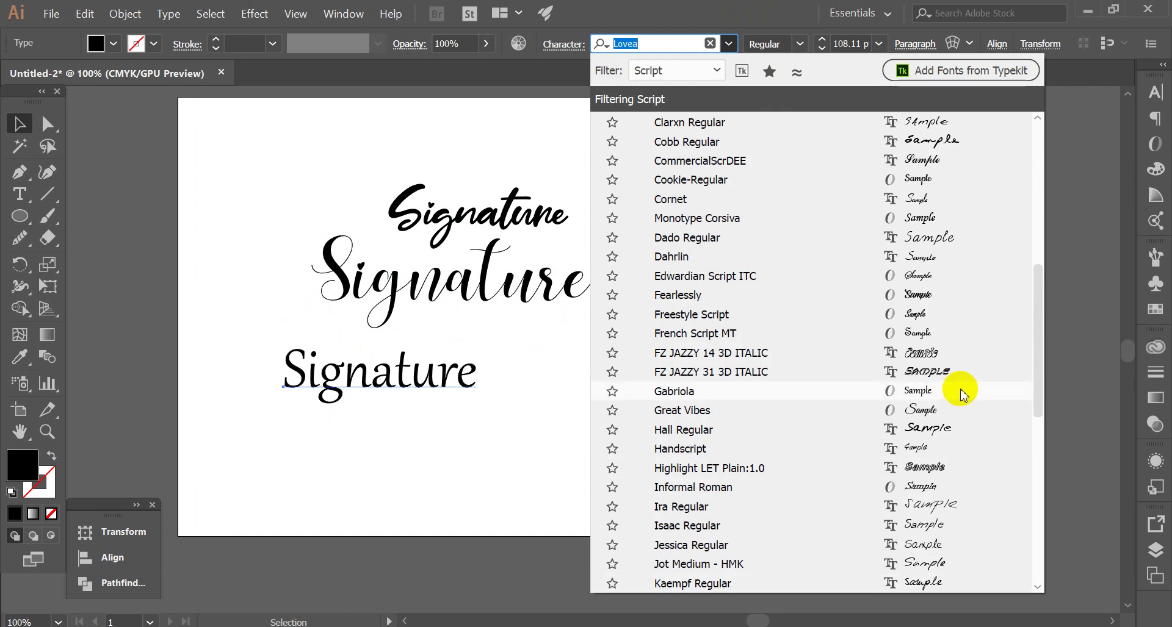
pyautogui.scroll(2, 961, 393)
pyautogui.scroll(2, 959, 342)
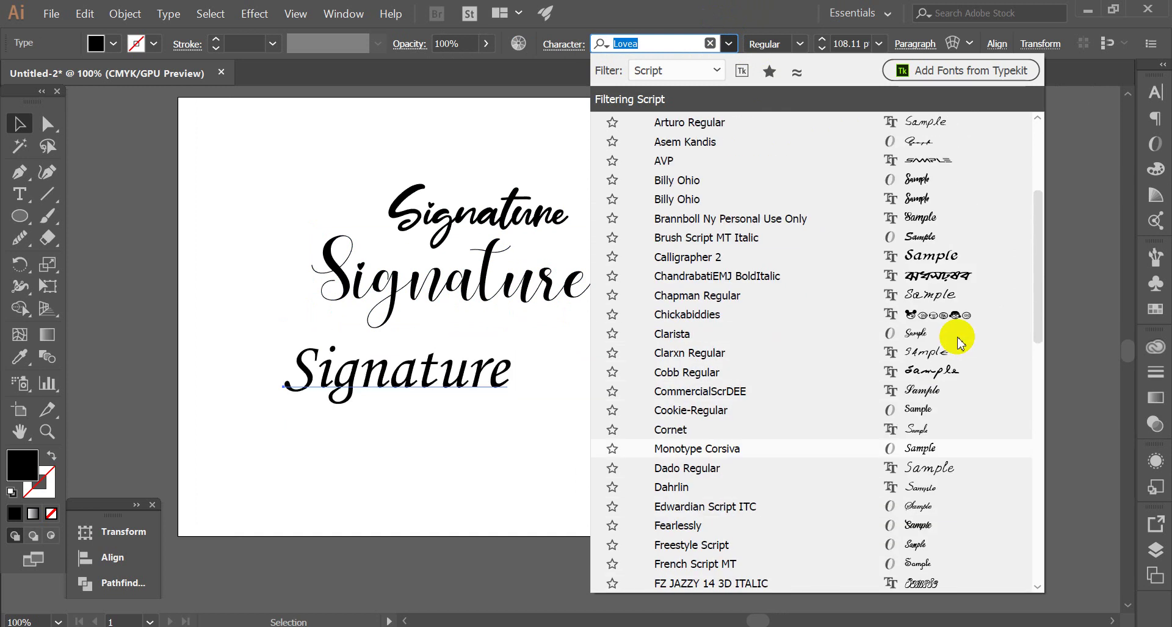
pyautogui.scroll(2, 959, 328)
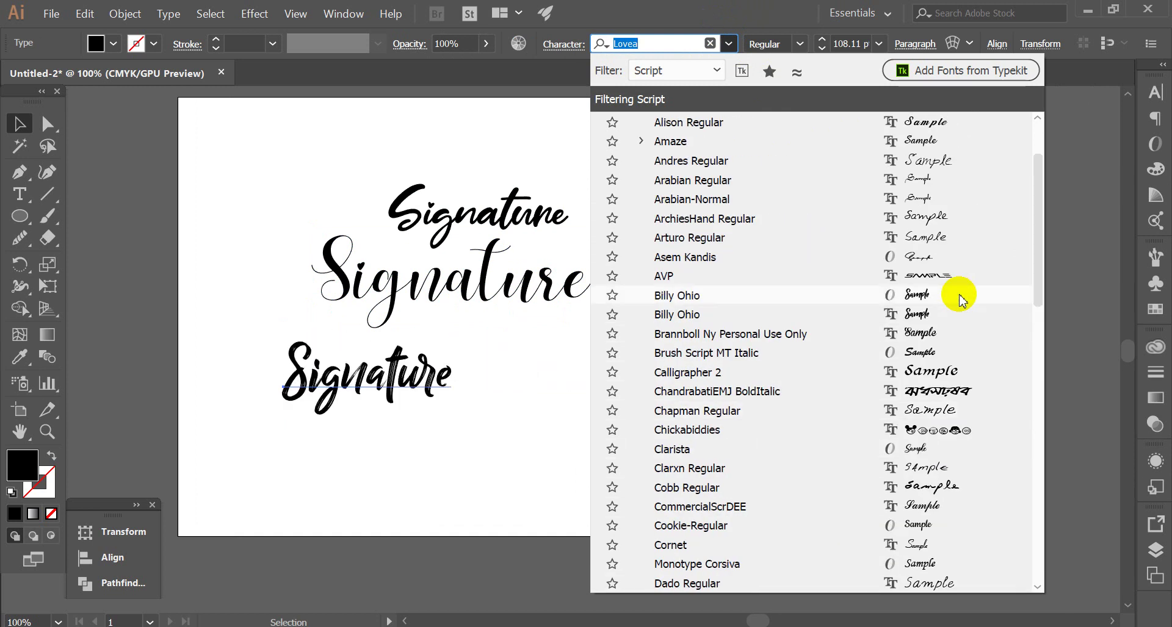
pyautogui.scroll(2, 958, 290)
pyautogui.click(959, 351)
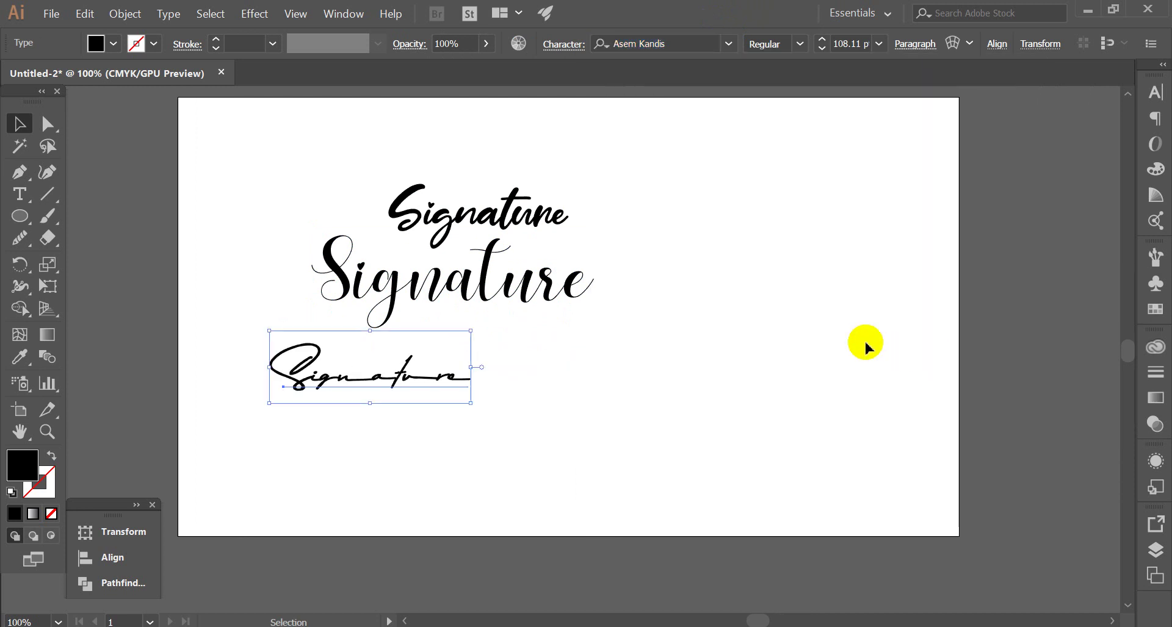
pyautogui.click(559, 360)
# Shift the Asem Kandis copy right and compare the three Signature versions.
pyautogui.hscroll(-3, 558, 356)
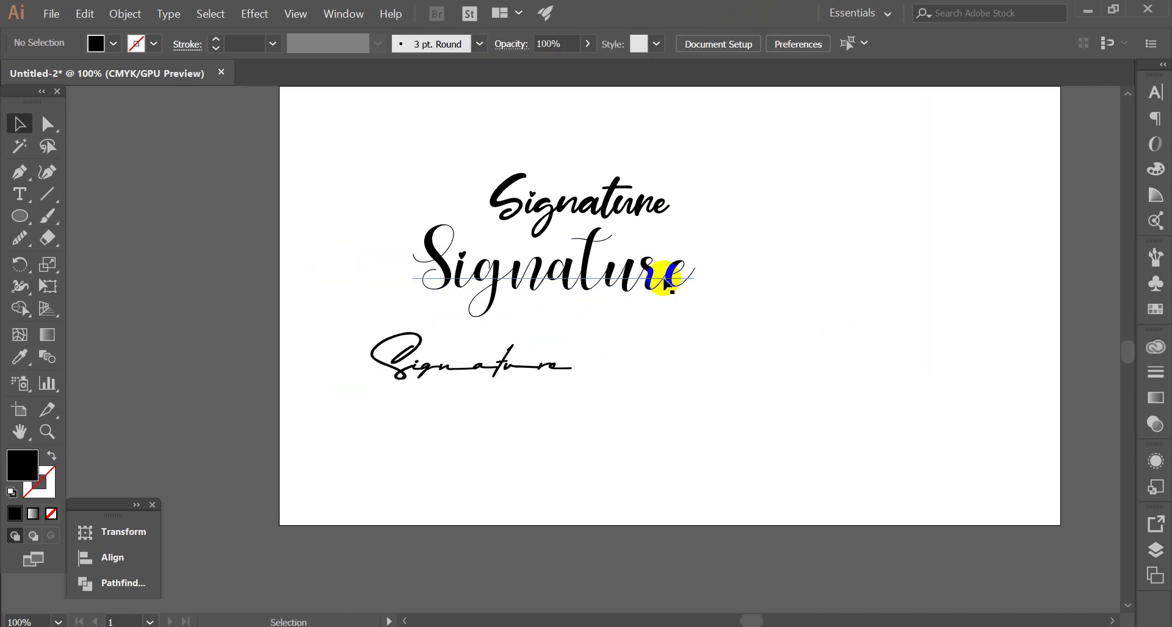
pyautogui.moveTo(505, 360)
pyautogui.mouseDown()
pyautogui.moveTo(587, 345)
pyautogui.moveTo(589, 400)
pyautogui.mouseUp()
pyautogui.click(627, 305)
pyautogui.click(683, 332)
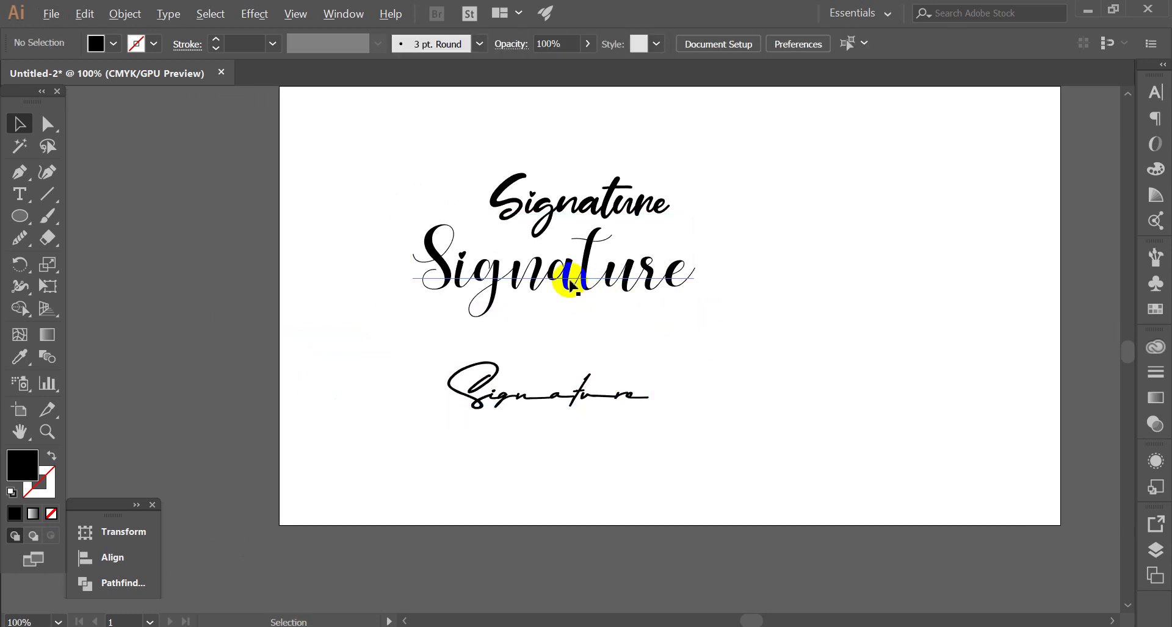
pyautogui.click(558, 393)
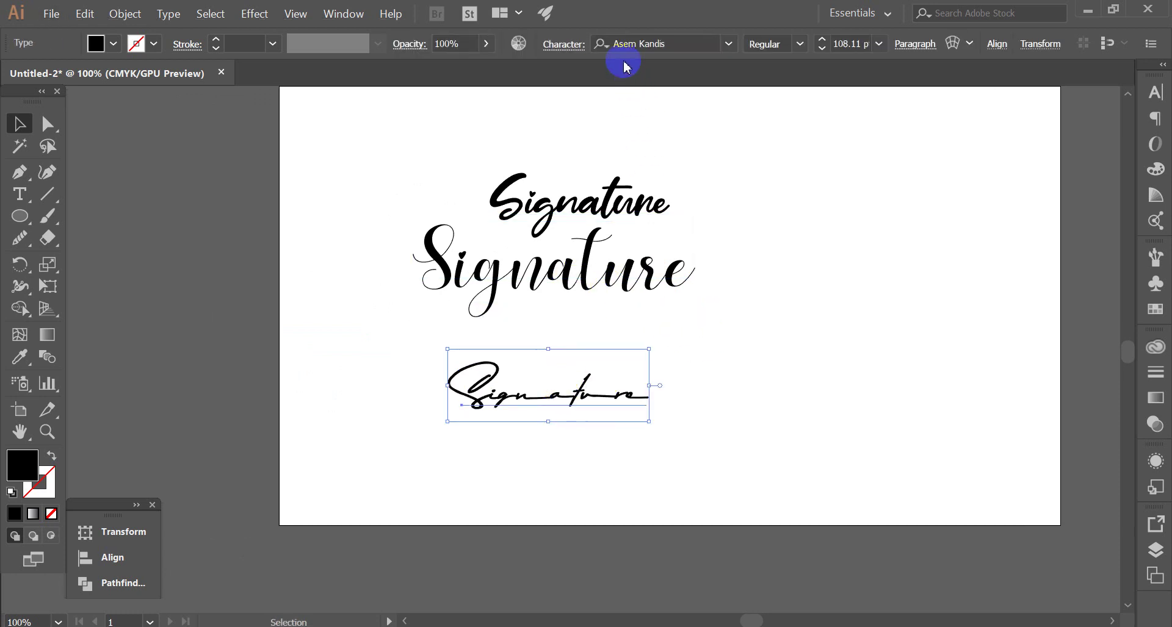
pyautogui.click(545, 244)
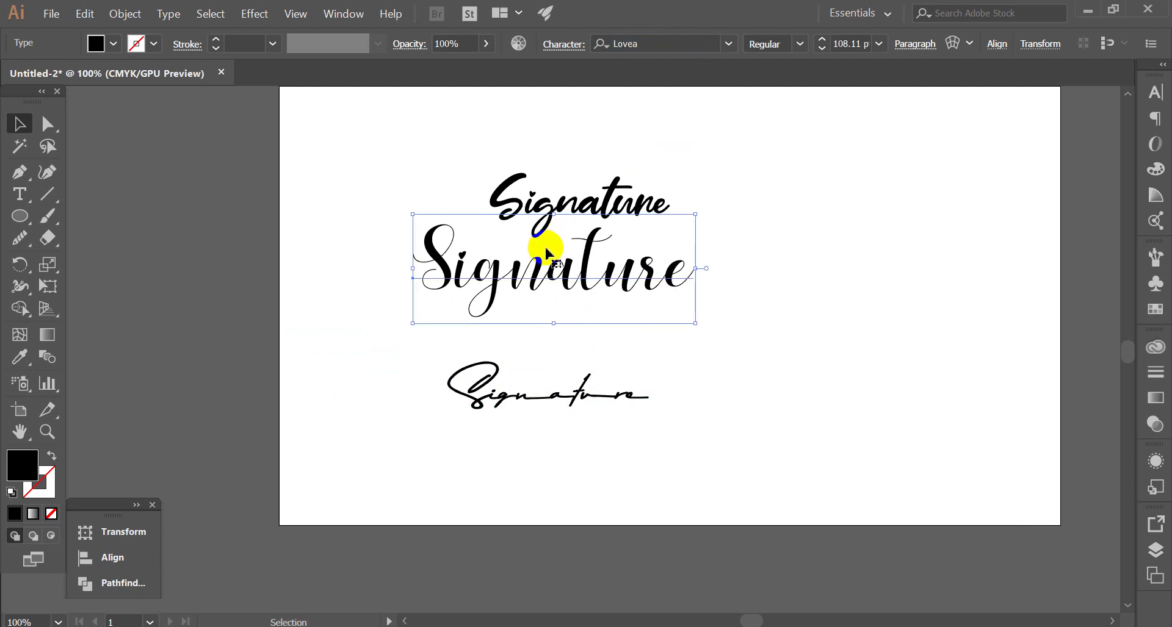
pyautogui.click(577, 200)
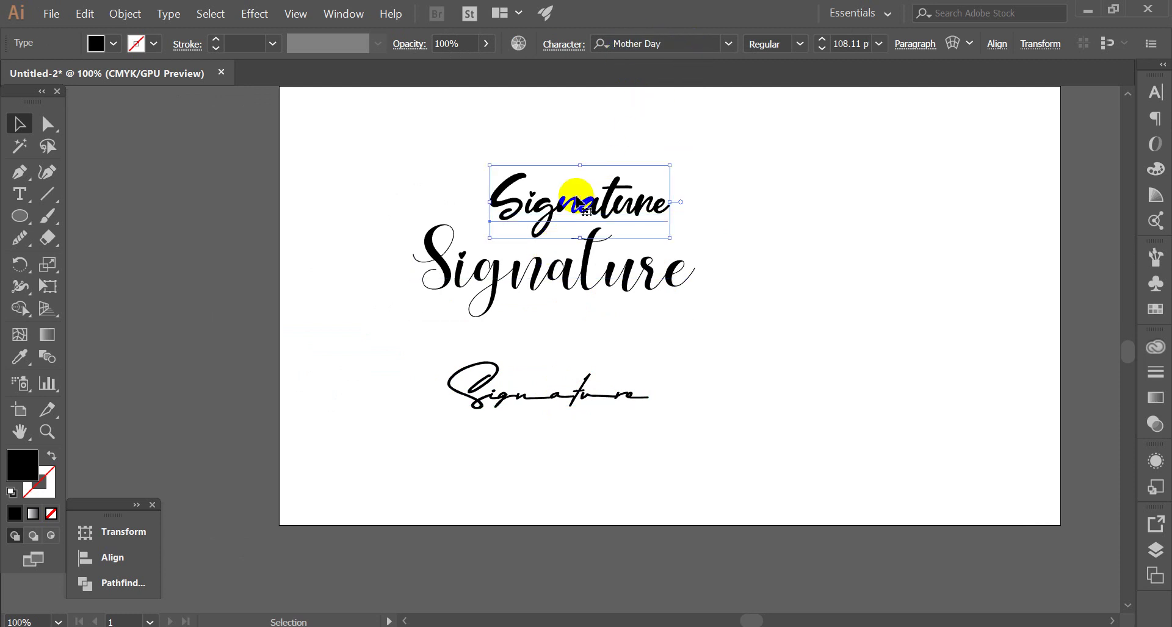
pyautogui.click(658, 116)
pyautogui.scroll(-2, 592, 188)
pyautogui.scroll(3, 611, 189)
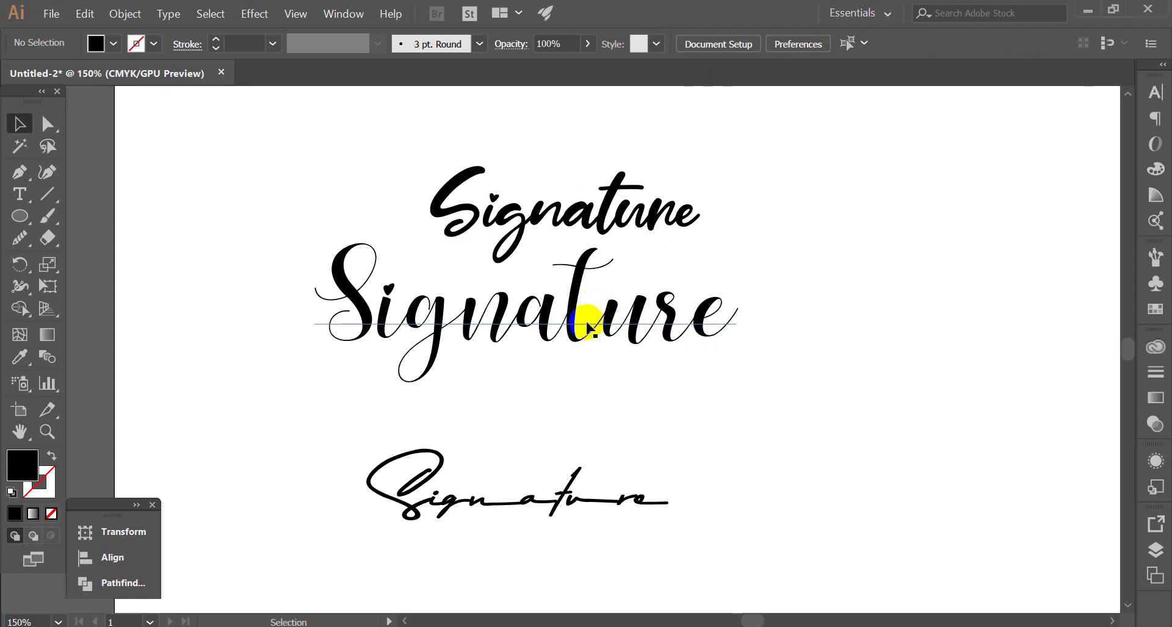
# Delete the Mother Day version and park the Asem Kandis copy above the artboard.
pyautogui.hotkey('ctrl', '0')
pyautogui.moveTo(562, 254); pyautogui.dragTo(533, 190)
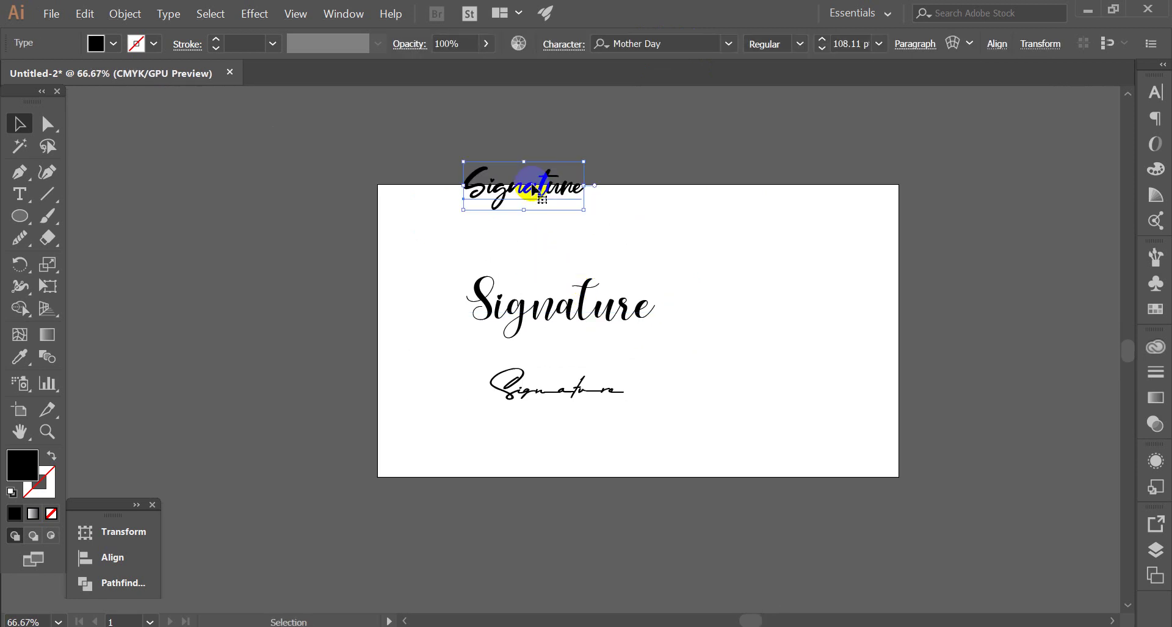
pyautogui.press('Delete')
pyautogui.moveTo(544, 287); pyautogui.dragTo(512, 218)
pyautogui.moveTo(549, 379)
pyautogui.mouseDown()
pyautogui.moveTo(528, 328)
pyautogui.moveTo(512, 174)
pyautogui.mouseUp()
pyautogui.scroll(2, 528, 327)
pyautogui.hotkey('ctrl', '0')
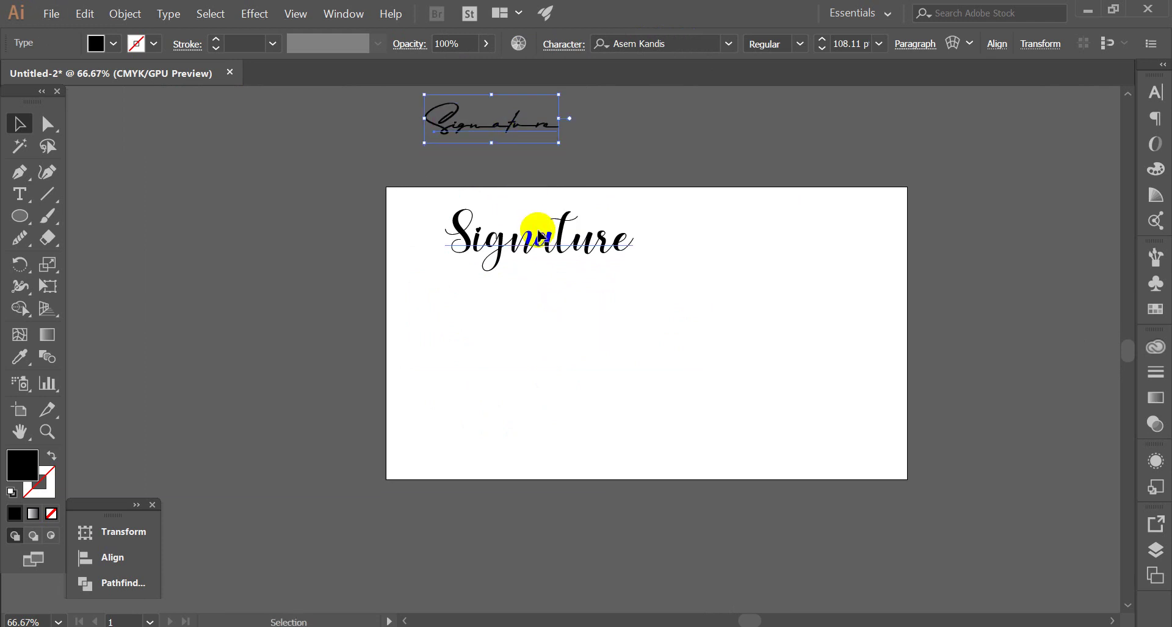
# Move the Lovea Signature lettering down and right toward the artboard's middle.
pyautogui.moveTo(537, 235); pyautogui.dragTo(579, 302)
pyautogui.scroll(1, 583, 314)
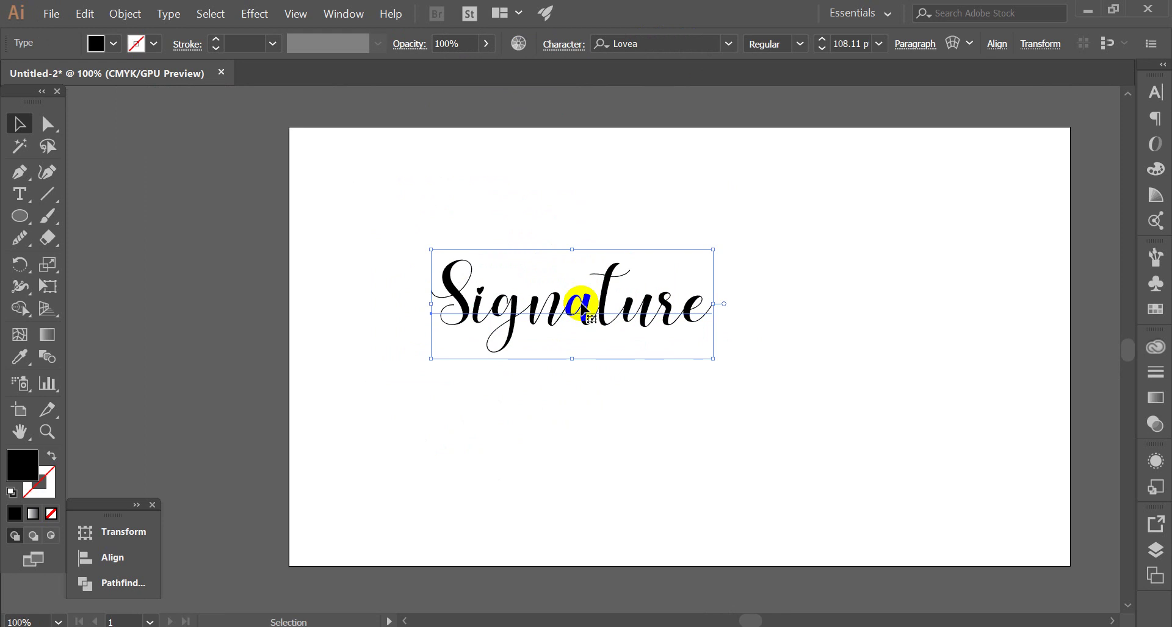
pyautogui.moveTo(588, 312); pyautogui.dragTo(607, 372)
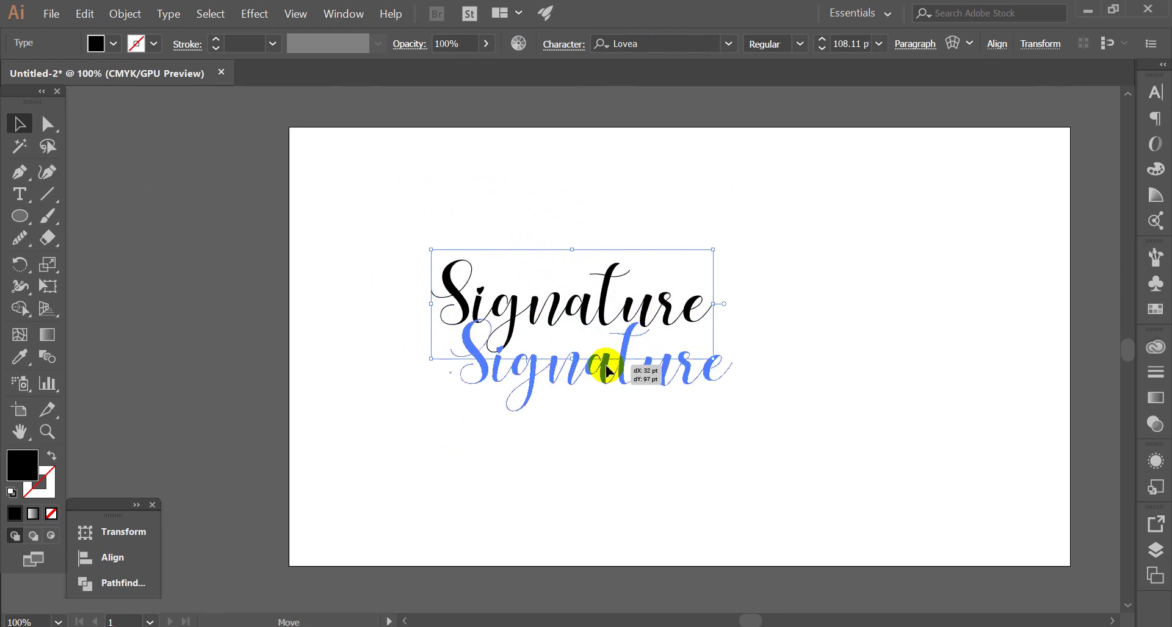
pyautogui.scroll(-1, 604, 285)
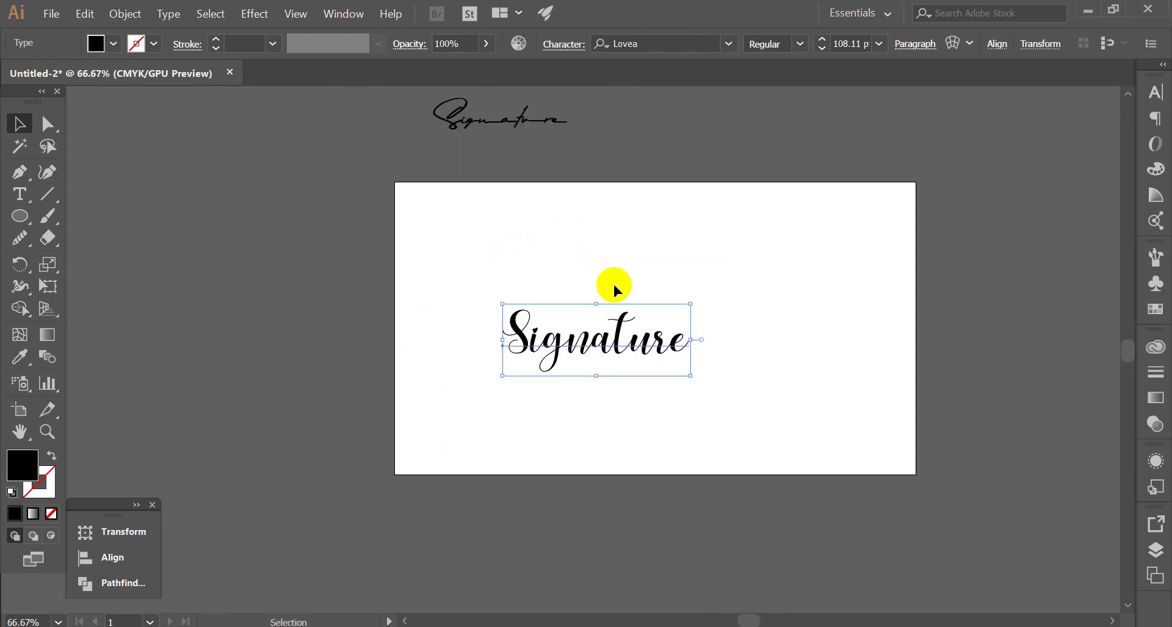
pyautogui.scroll(2, 573, 344)
# Convert the Lovea Signature text to outlines.
pyautogui.rightClick(578, 355)
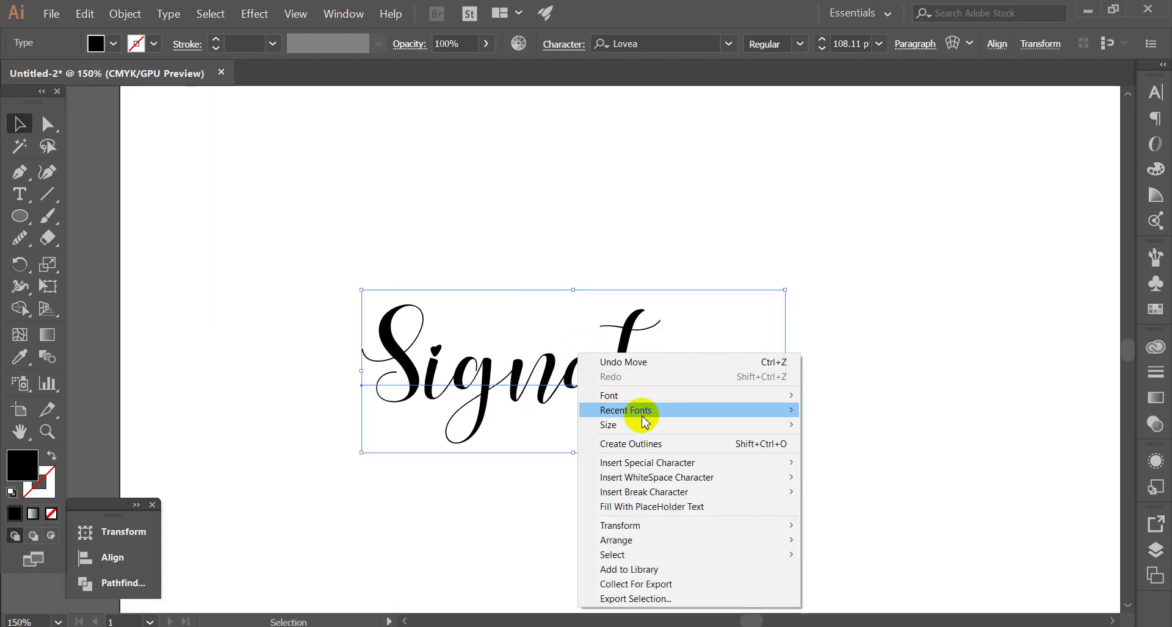
pyautogui.click(653, 444)
pyautogui.scroll(-1, 568, 203)
pyautogui.click(569, 204)
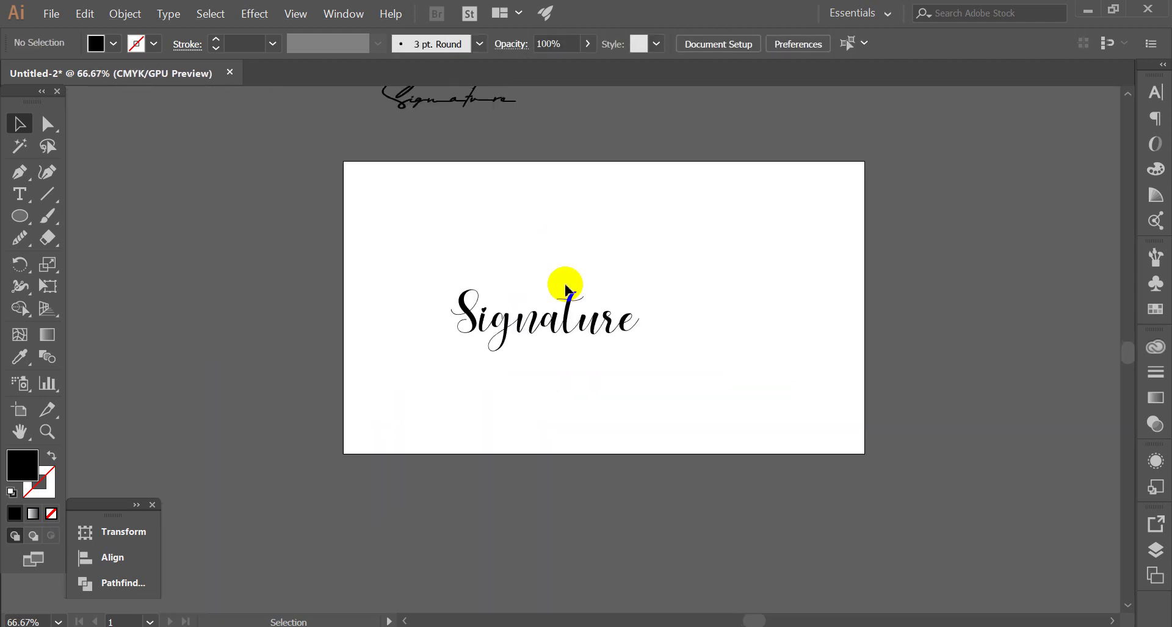
pyautogui.scroll(2, 565, 282)
pyautogui.click(580, 329)
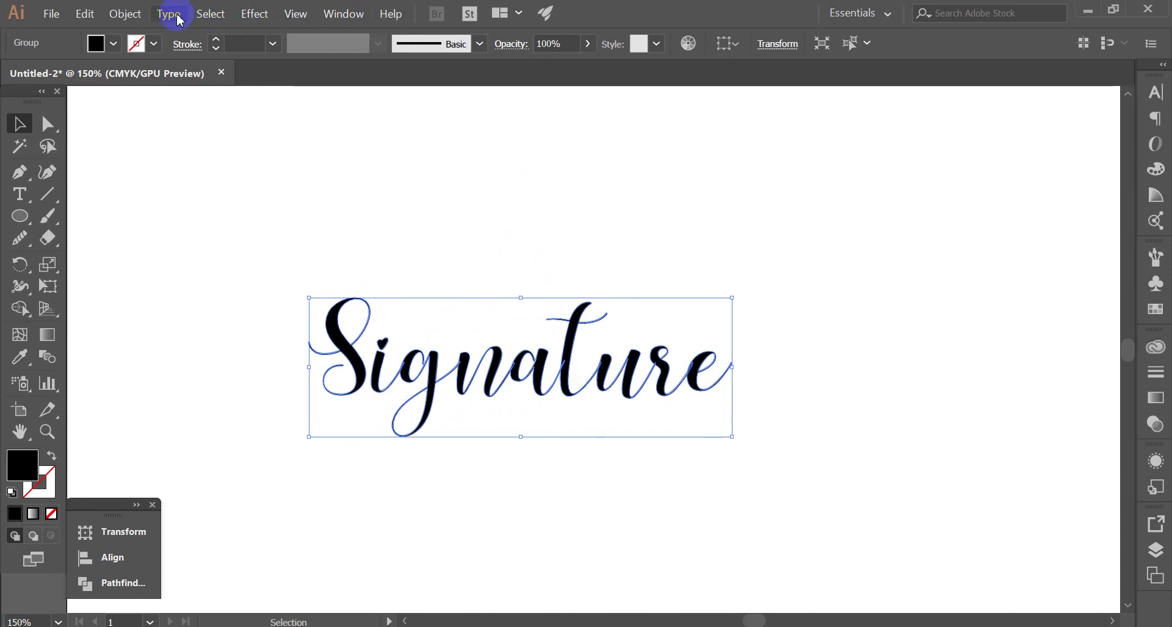
# Add a 1 pt Offset Path with round joins around the outlined letters.
pyautogui.click(126, 13)
pyautogui.moveTo(133, 302)
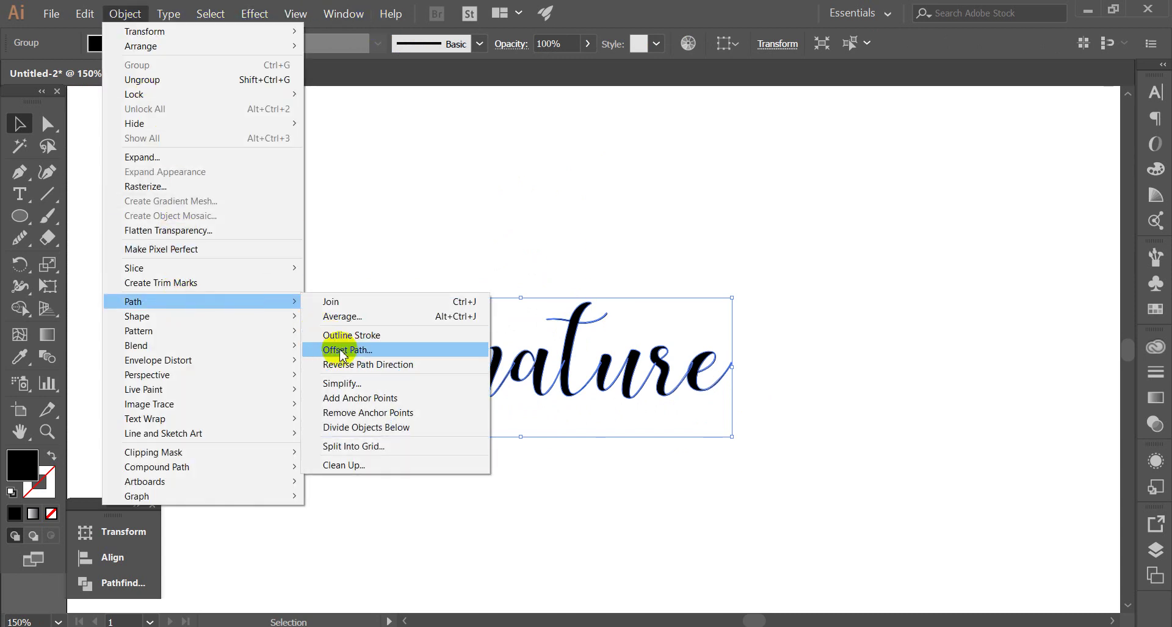
pyautogui.click(342, 351)
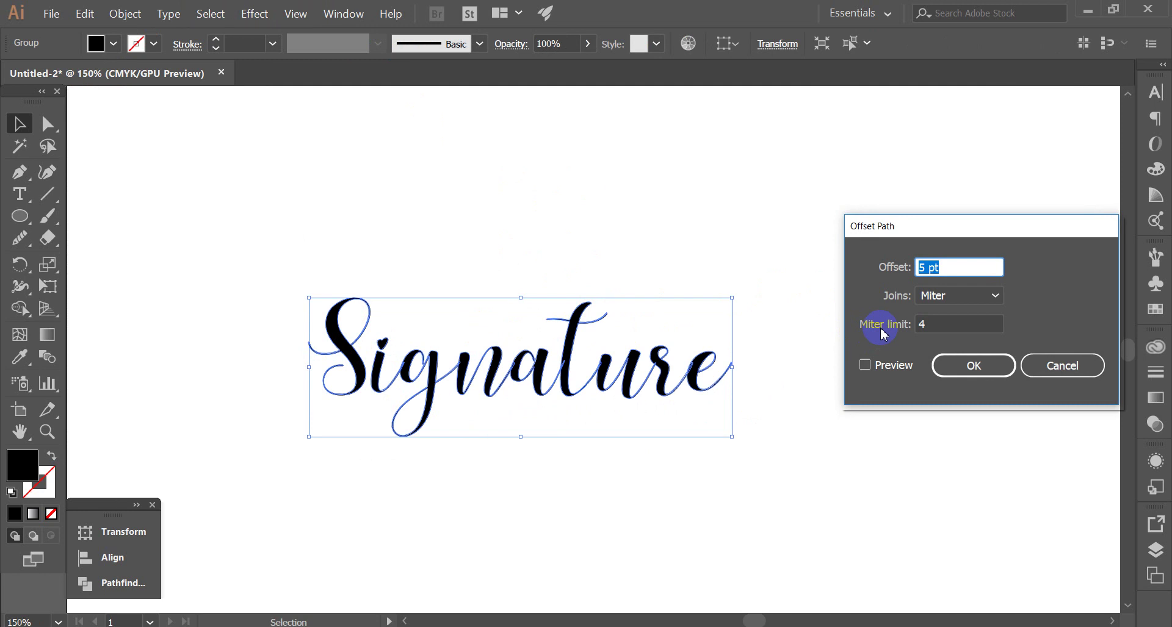
pyautogui.write('2')
pyautogui.click(960, 295)
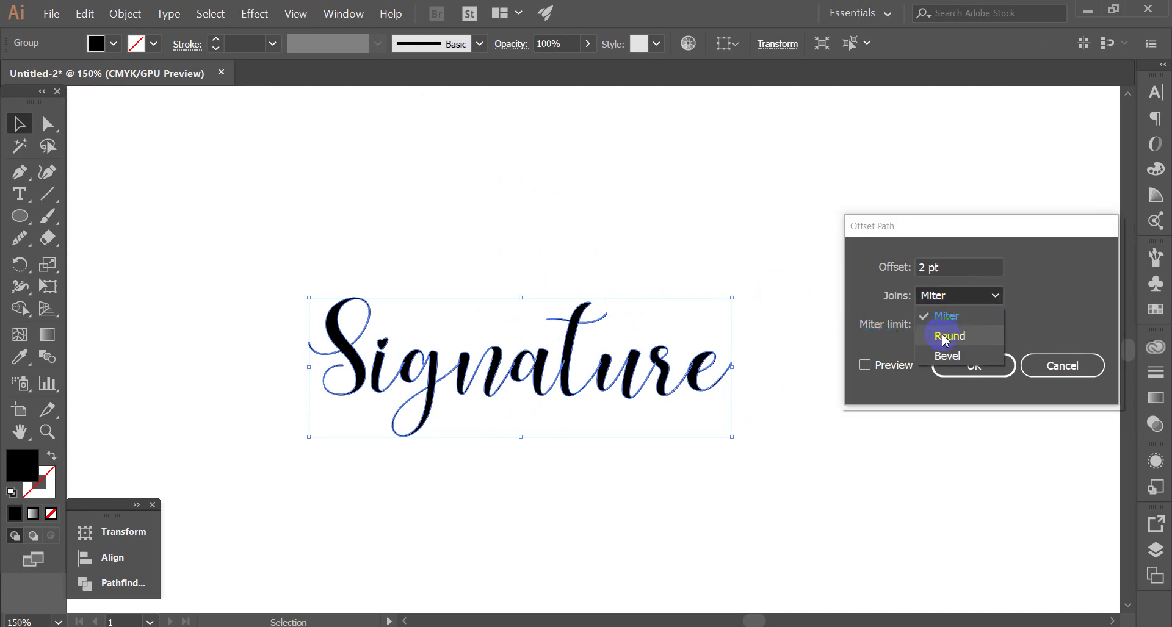
pyautogui.click(946, 333)
pyautogui.click(864, 364)
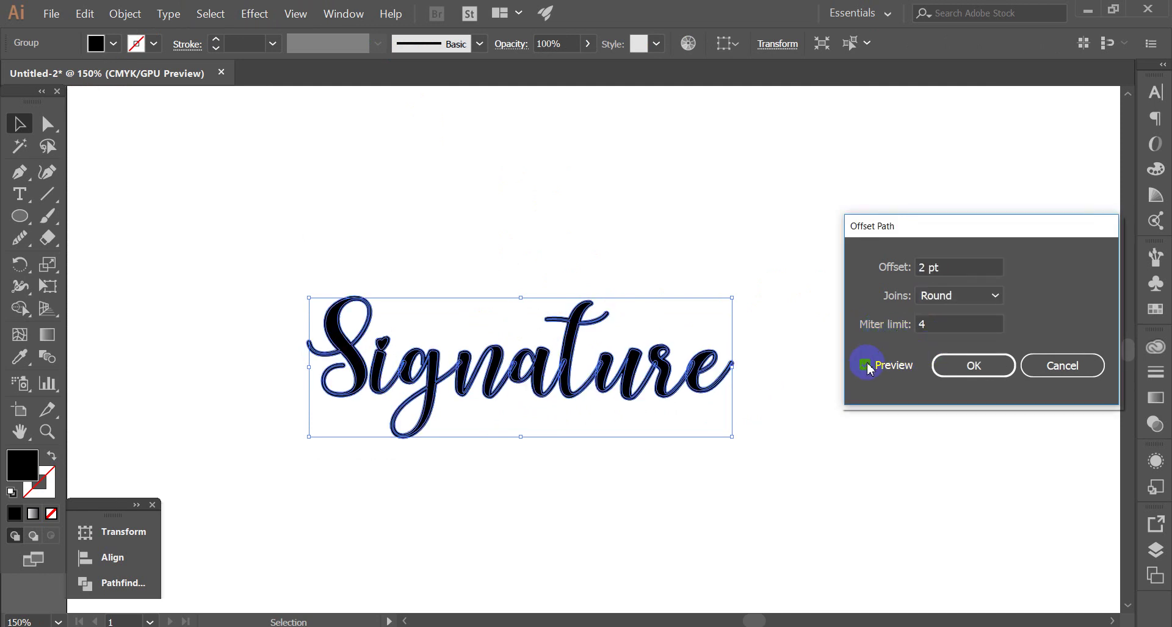
pyautogui.click(974, 365)
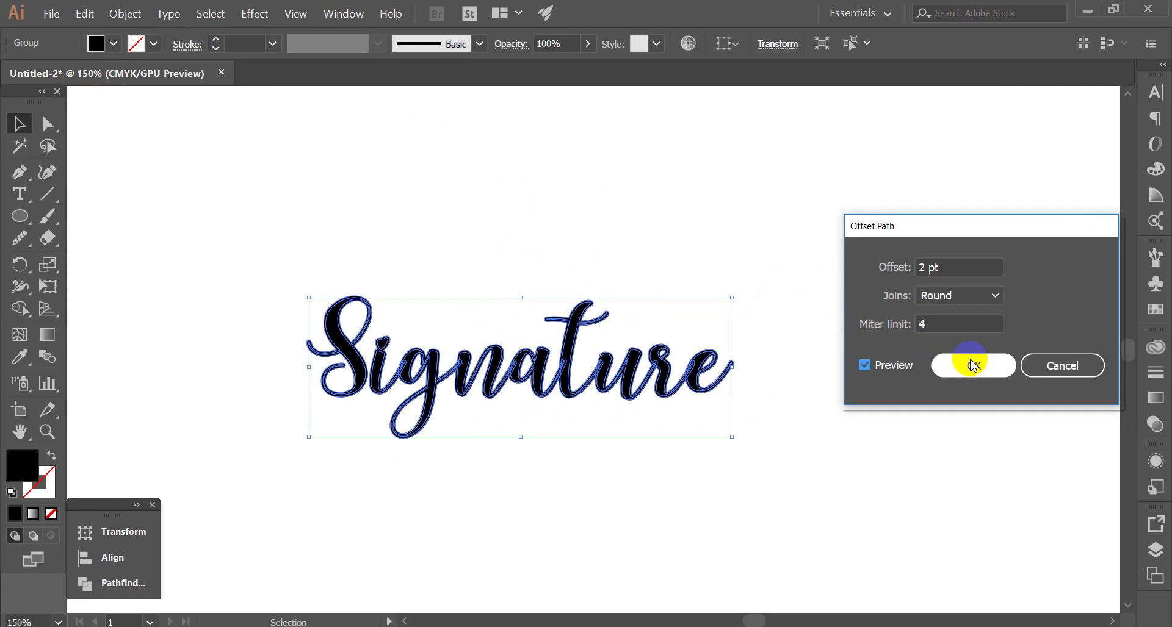
pyautogui.click(918, 267)
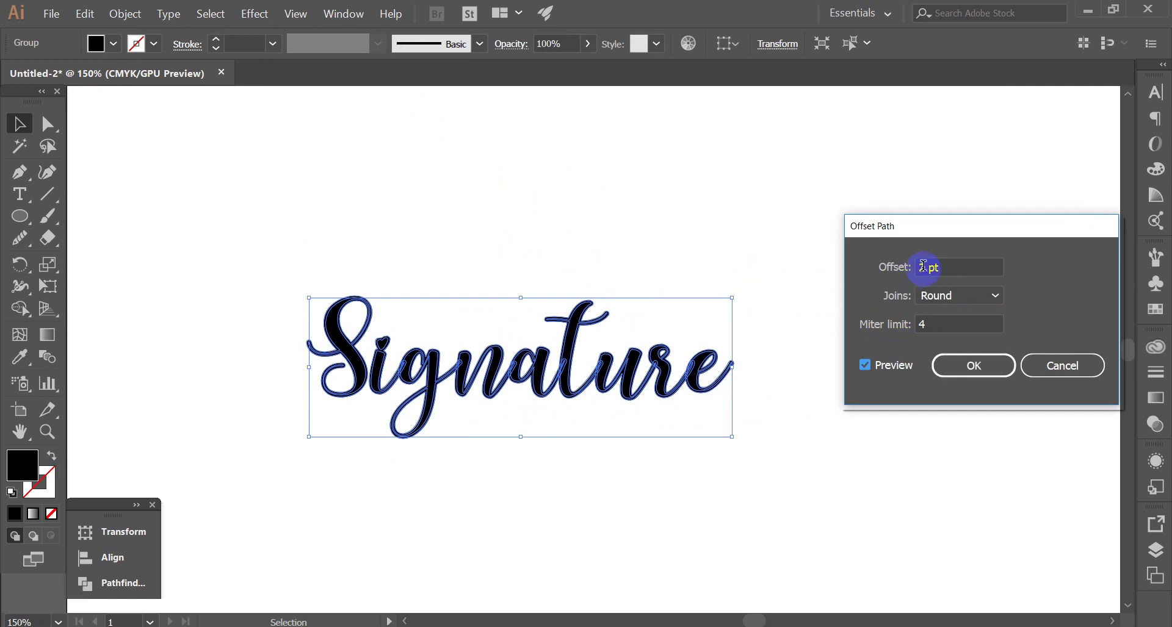
pyautogui.write('1')
pyautogui.click(952, 367)
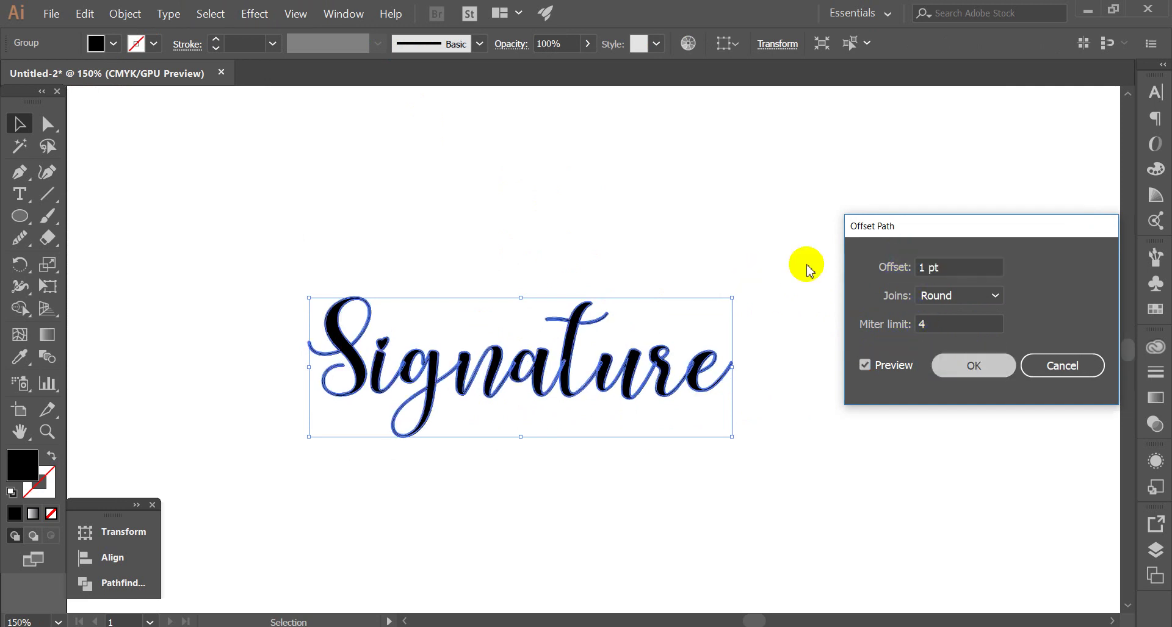
pyautogui.scroll(3, 541, 293)
pyautogui.scroll(-3, 305, 385)
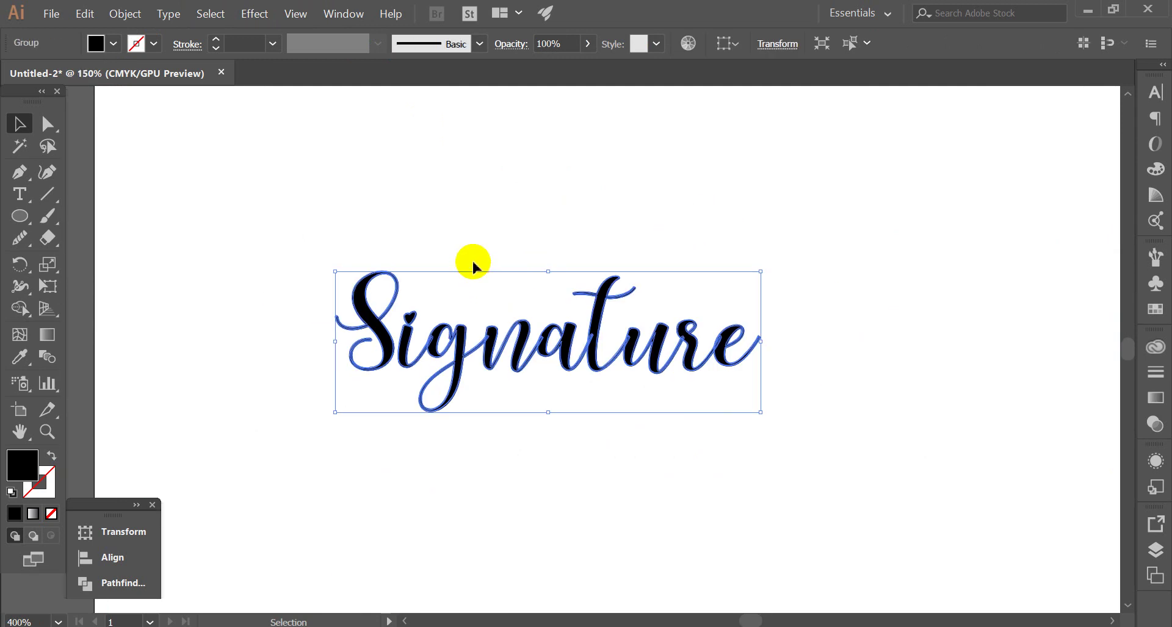
# Unite the offset outlines and letters into one shape with Pathfinder.
pyautogui.click(138, 514)
pyautogui.click(194, 526)
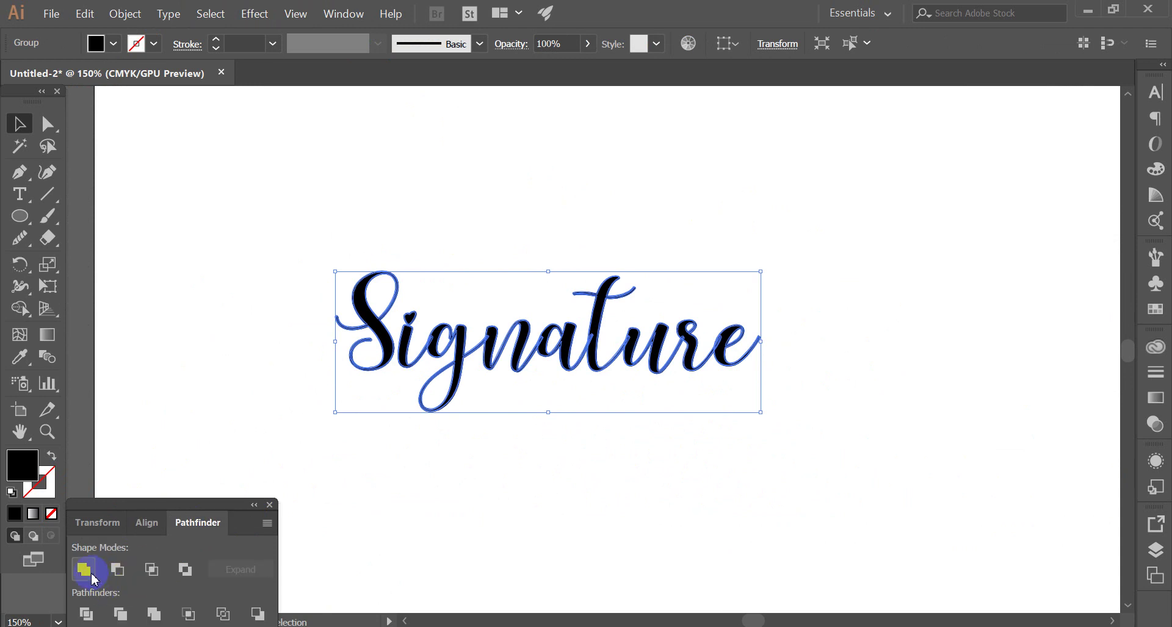
pyautogui.click(85, 570)
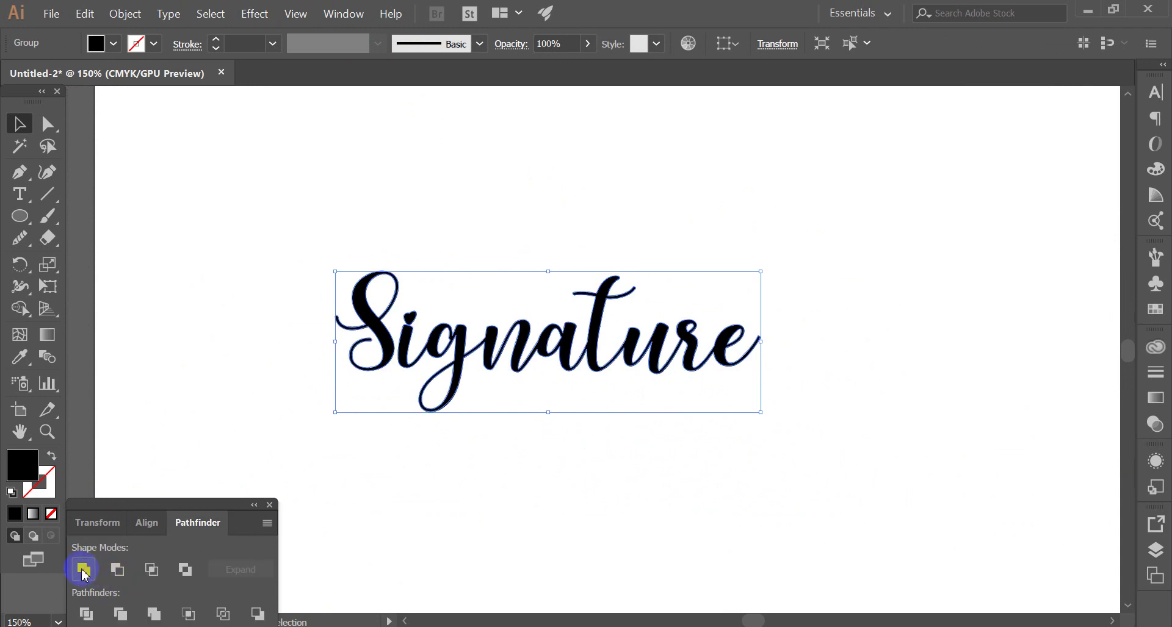
pyautogui.click(282, 456)
pyautogui.scroll(3, 394, 360)
pyautogui.click(450, 272)
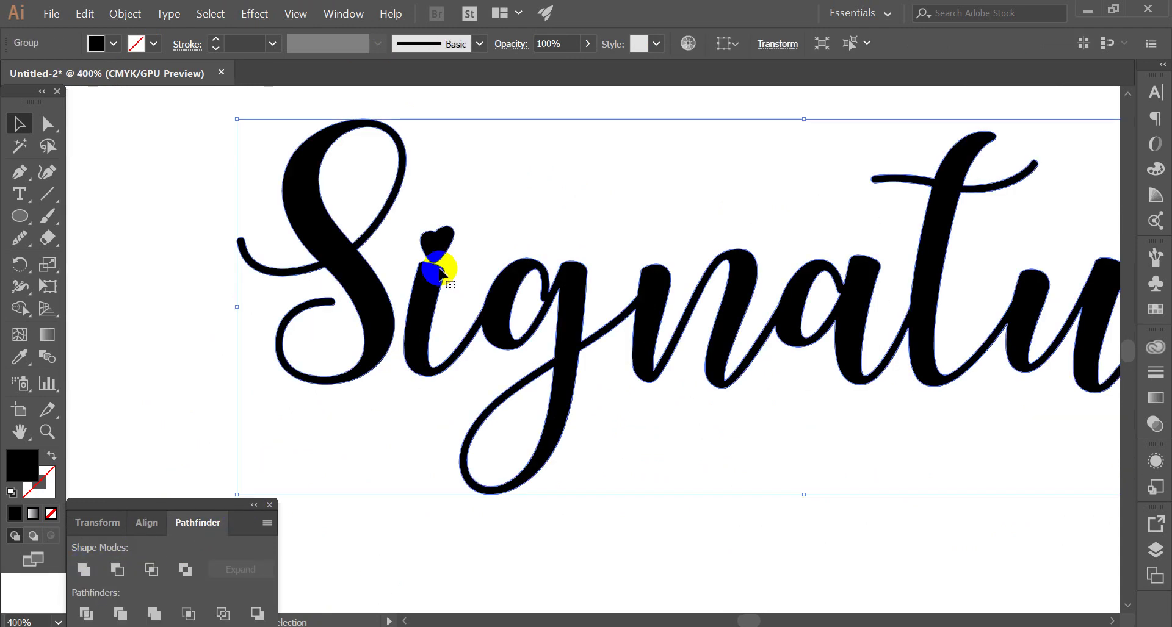
# Ungroup the merged lettering and lift the heart higher above the i.
pyautogui.rightClick(440, 269)
pyautogui.click(485, 364)
pyautogui.scroll(2, 440, 244)
pyautogui.click(445, 250)
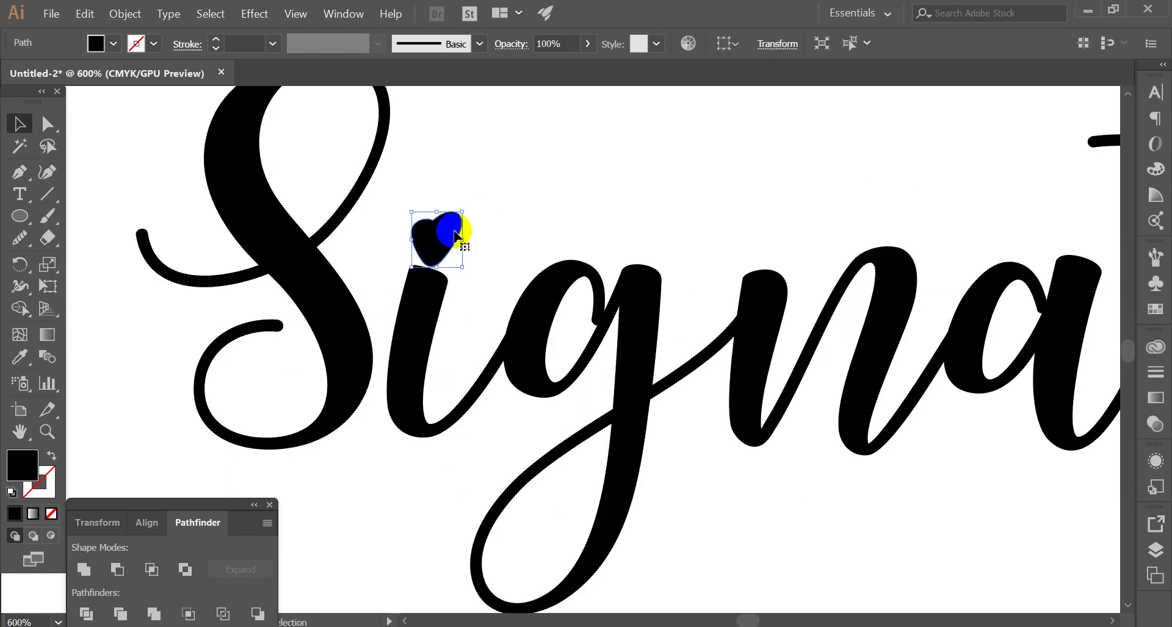
pyautogui.moveTo(435, 263); pyautogui.dragTo(434, 226)
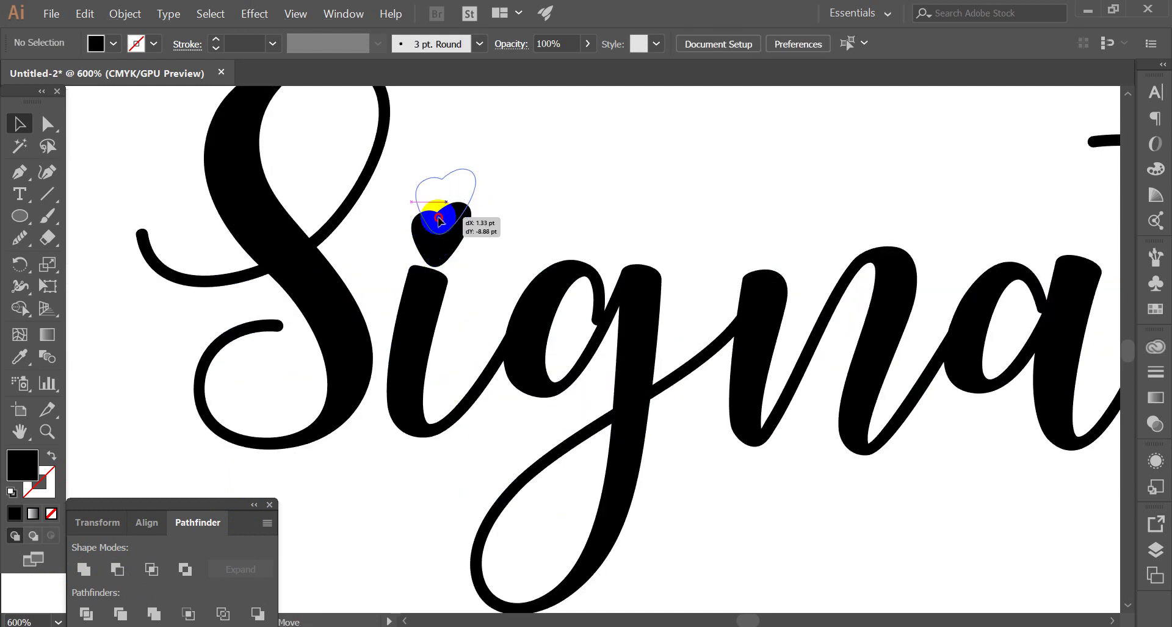
pyautogui.click(497, 196)
# Select all the Signature paths and scale the word down around its centre.
pyautogui.scroll(-3, 557, 196)
pyautogui.scroll(-2, 570, 183)
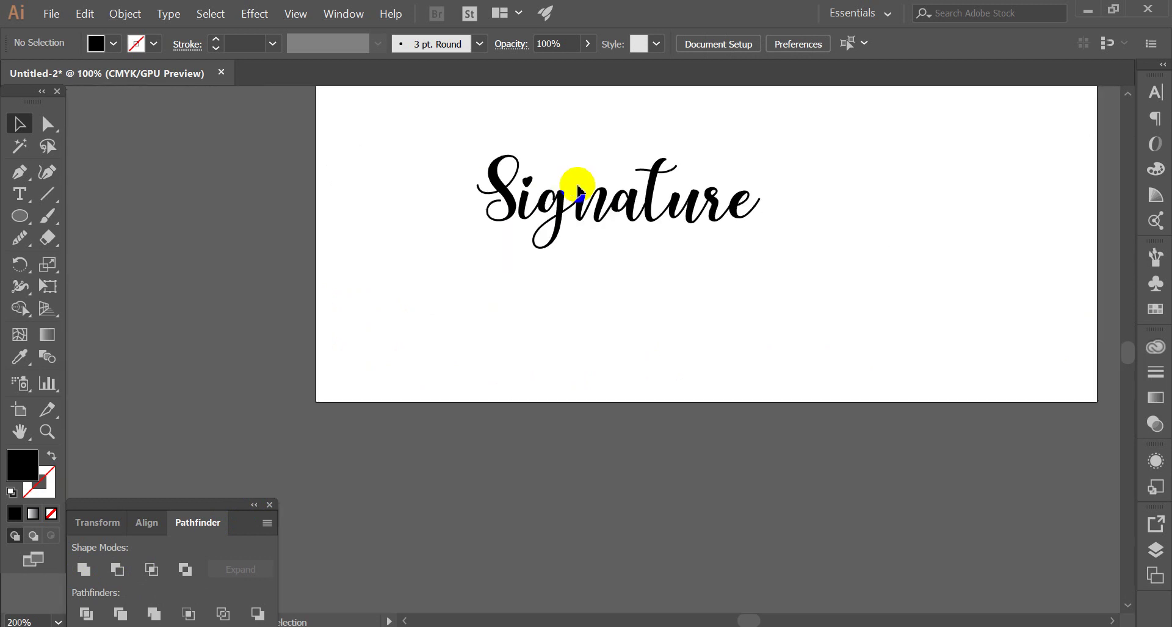
pyautogui.scroll(-1, 499, 319)
pyautogui.scroll(2, 517, 303)
pyautogui.moveTo(319, 186); pyautogui.dragTo(779, 350)
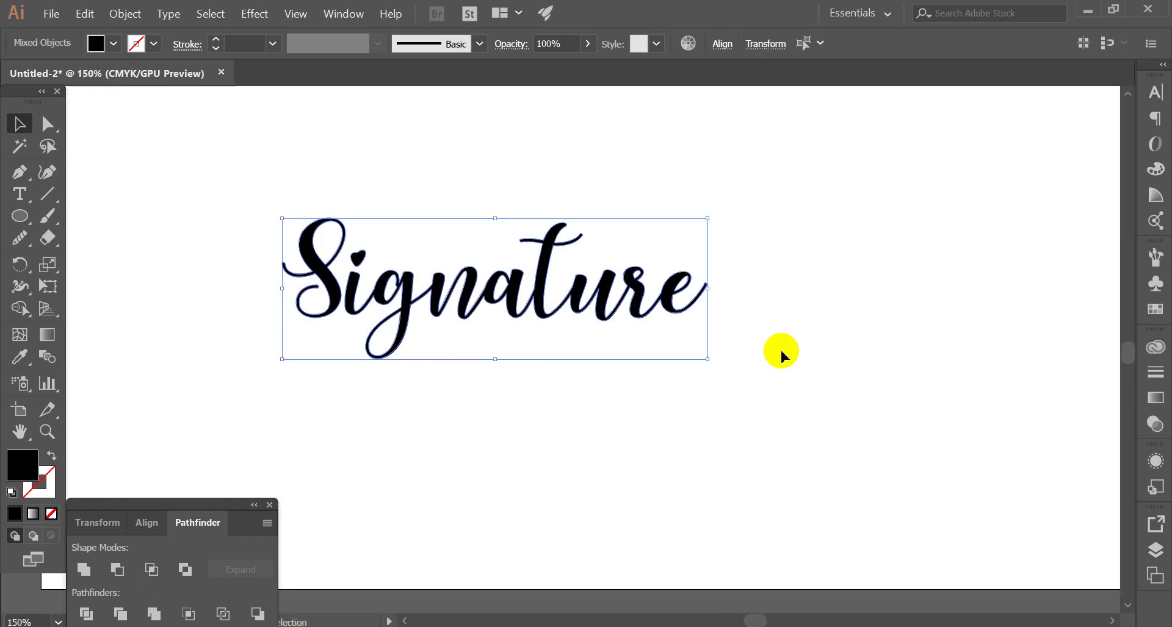
pyautogui.moveTo(708, 288); pyautogui.dragTo(649, 288)
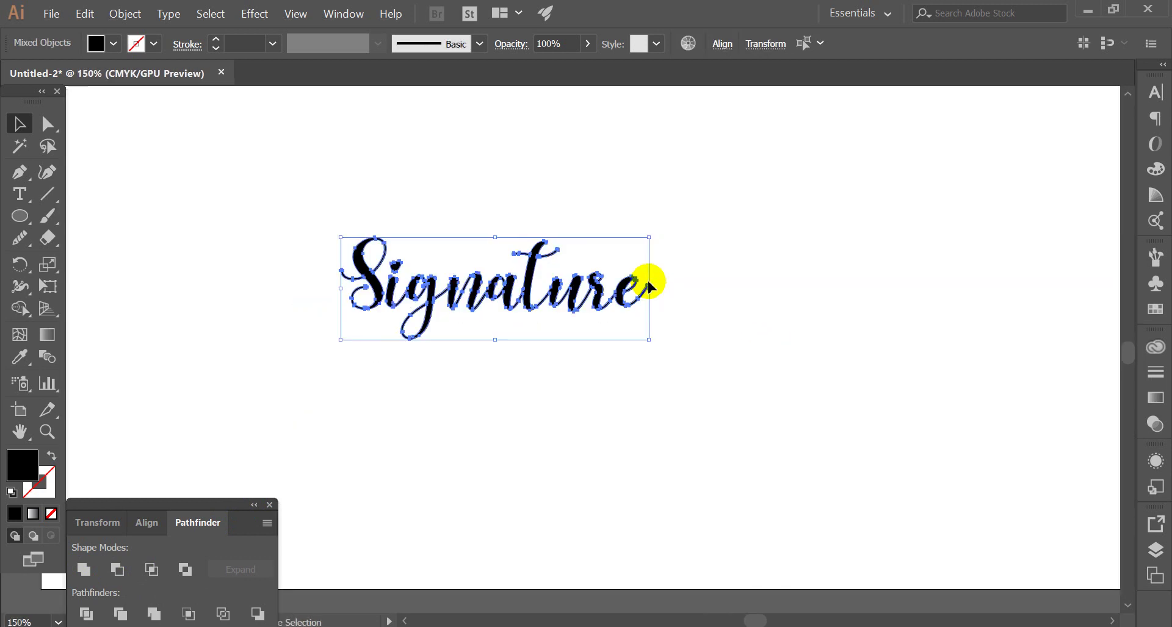
pyautogui.click(777, 178)
pyautogui.scroll(-2, 785, 188)
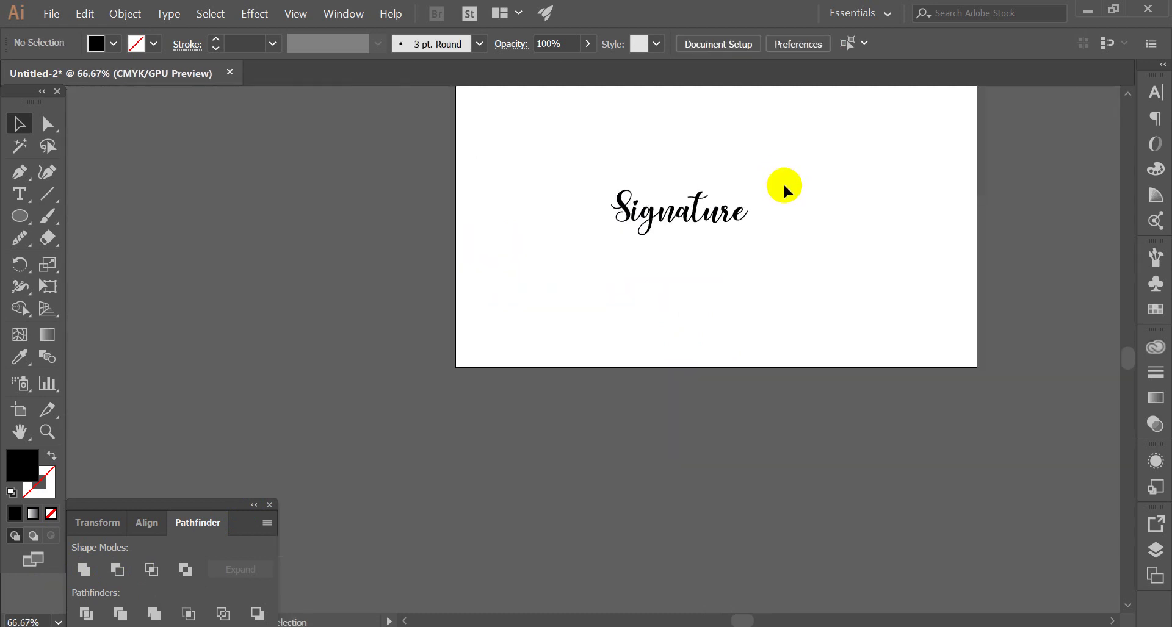
pyautogui.scroll(2, 645, 333)
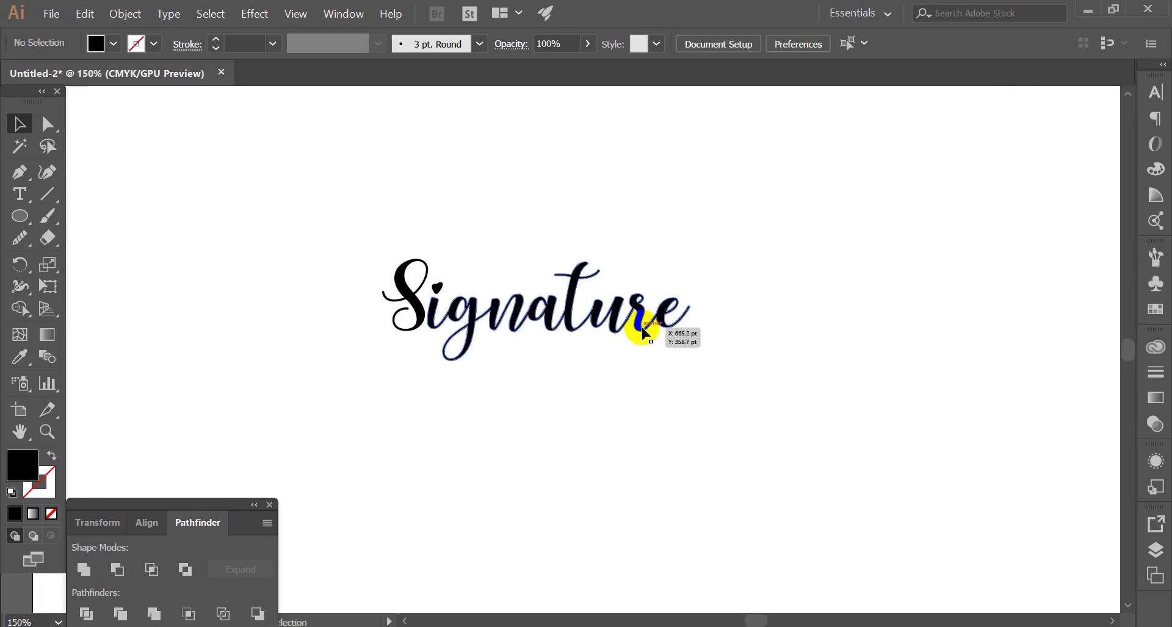
# Draw a curving swash with the Pen tool, sweeping up and right from the final e.
pyautogui.scroll(2, 557, 294)
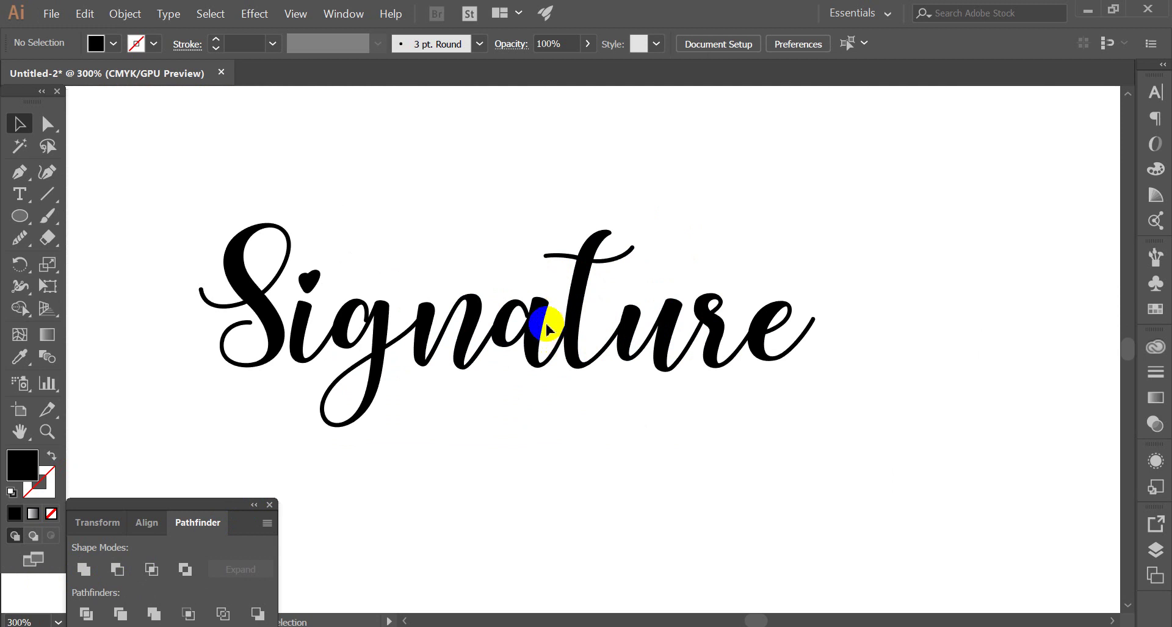
pyautogui.scroll(-3, 426, 256)
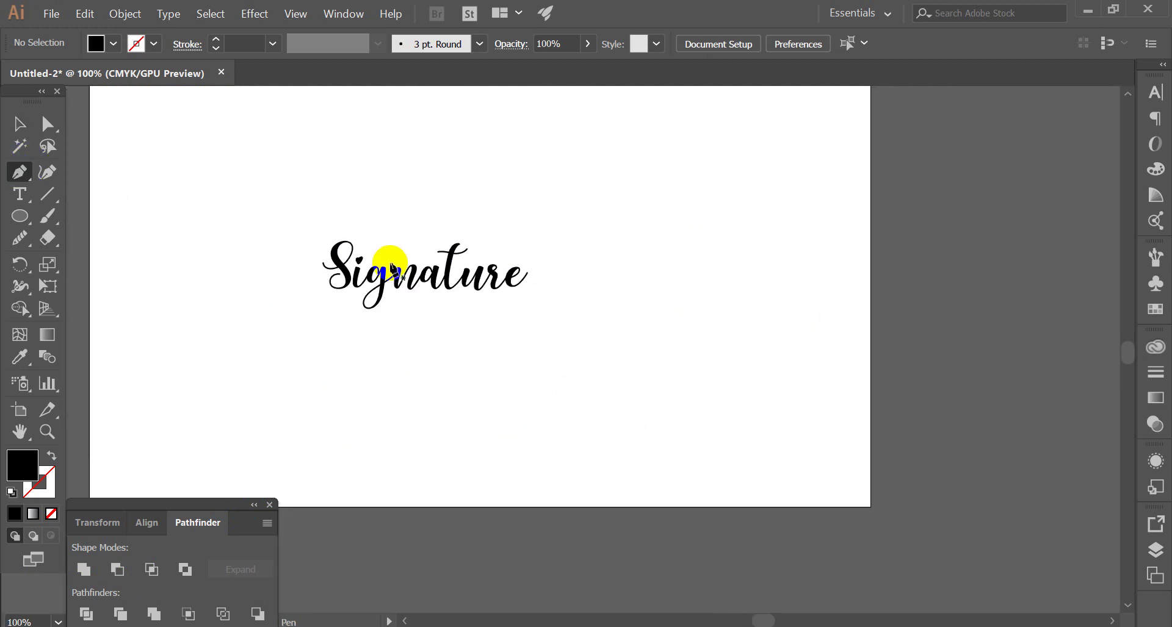
pyautogui.scroll(2, 518, 257)
pyautogui.scroll(1, 531, 283)
pyautogui.click(501, 322)
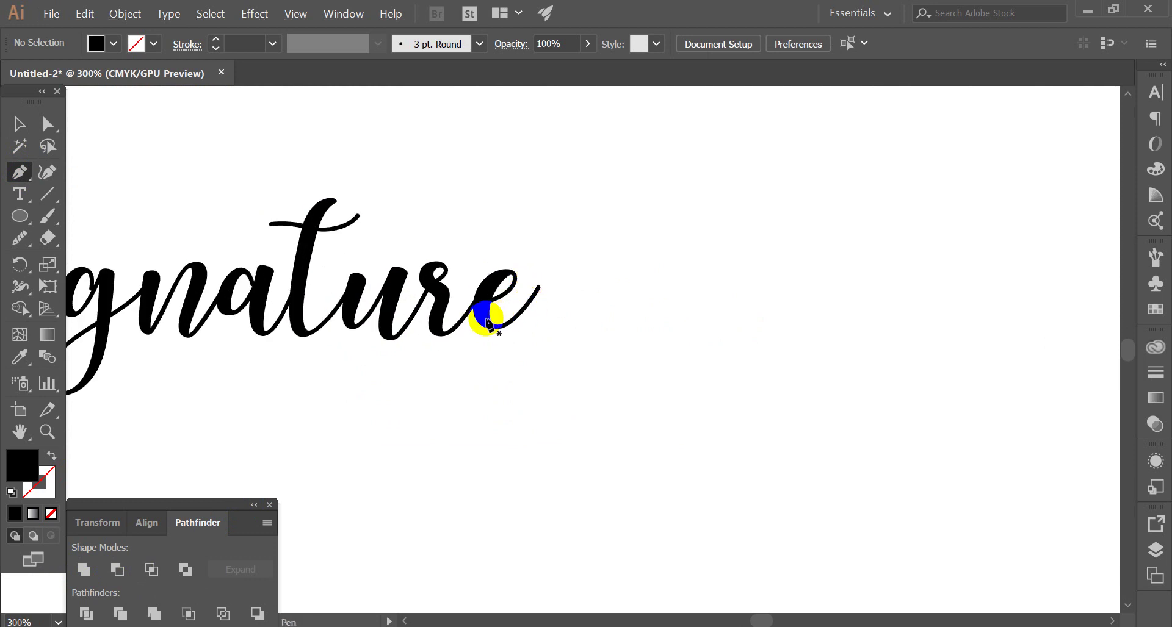
pyautogui.scroll(2, 485, 315)
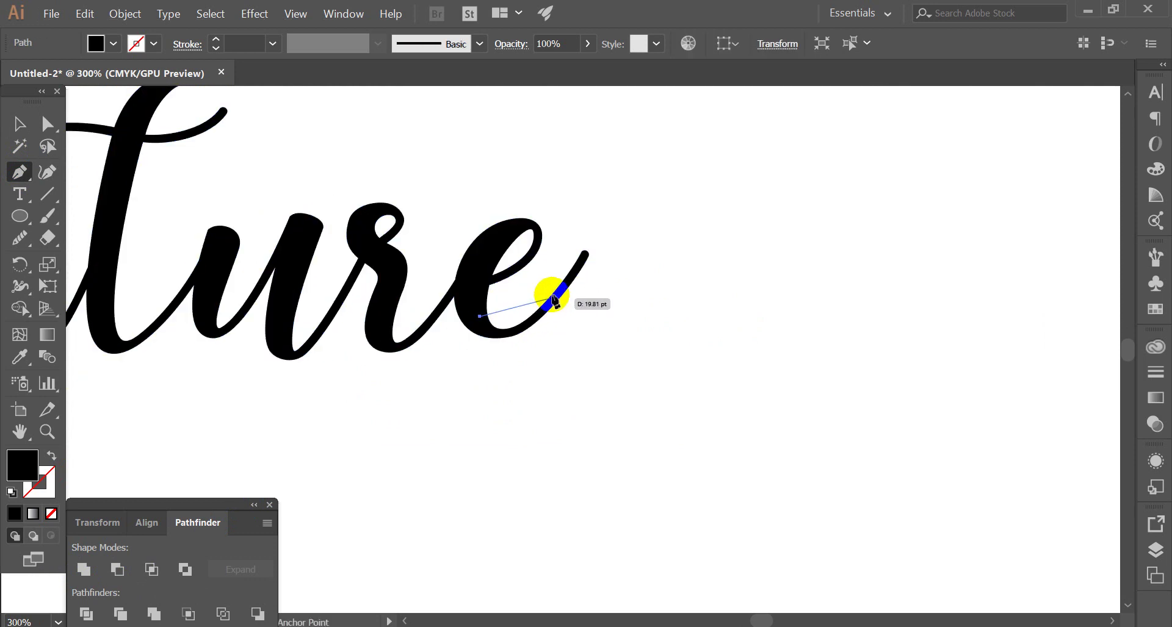
pyautogui.moveTo(488, 323)
pyautogui.mouseDown()
pyautogui.moveTo(561, 294)
pyautogui.moveTo(615, 220)
pyautogui.mouseUp()
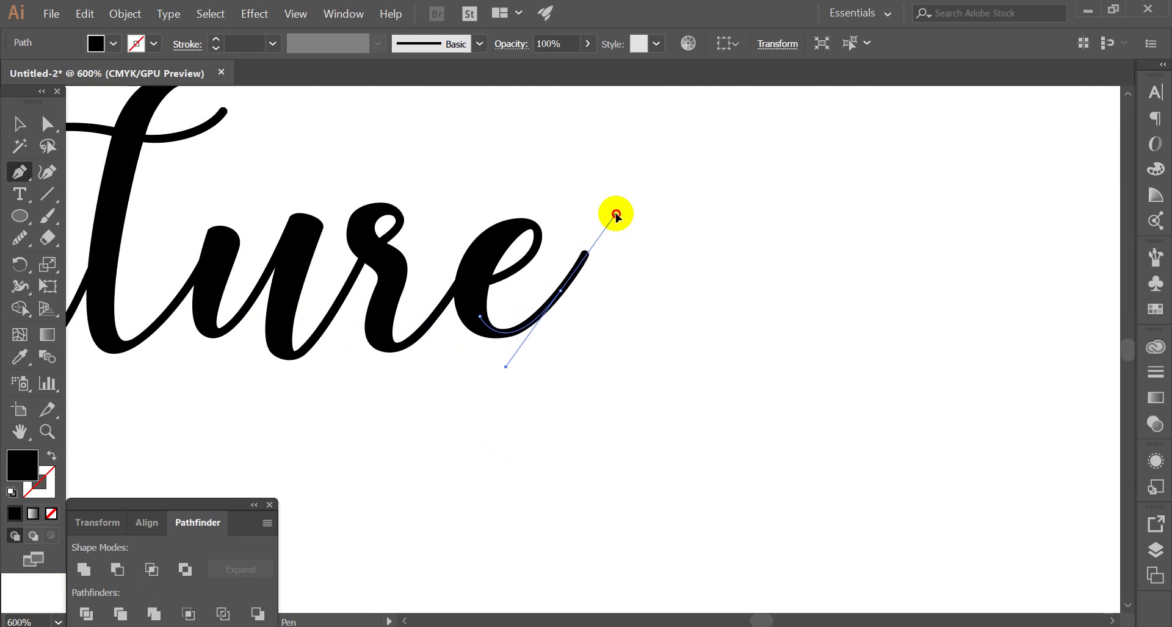
pyautogui.scroll(-3, 616, 214)
pyautogui.scroll(1, 576, 272)
pyautogui.scroll(-3, 694, 200)
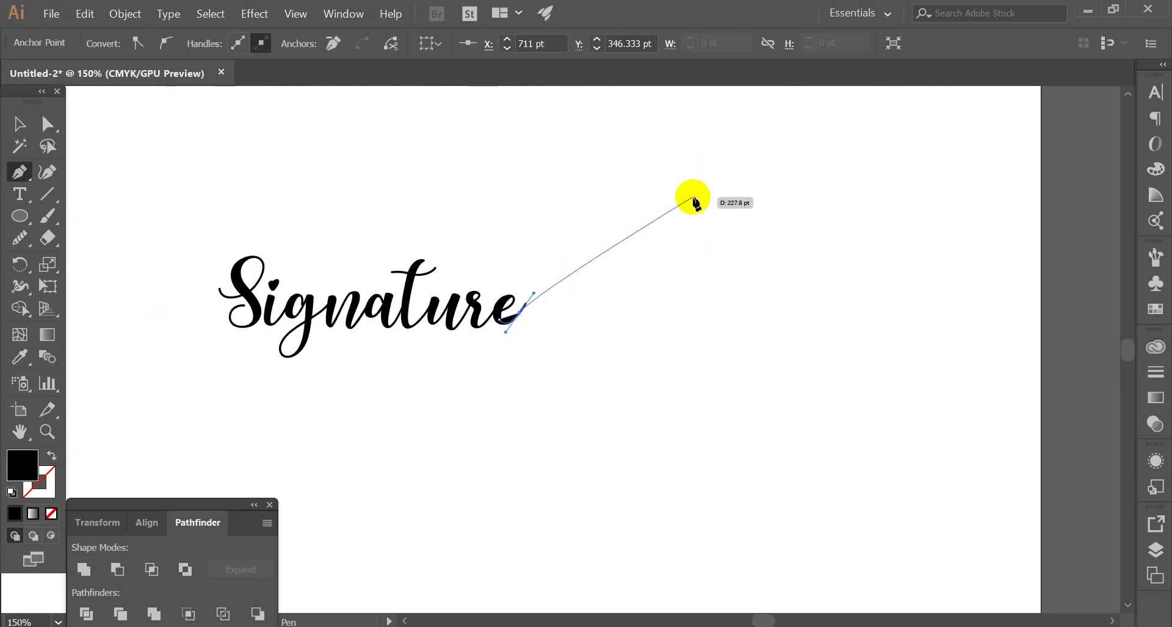
pyautogui.moveTo(626, 259)
pyautogui.mouseDown()
pyautogui.moveTo(700, 336)
pyautogui.moveTo(679, 315)
pyautogui.mouseUp()
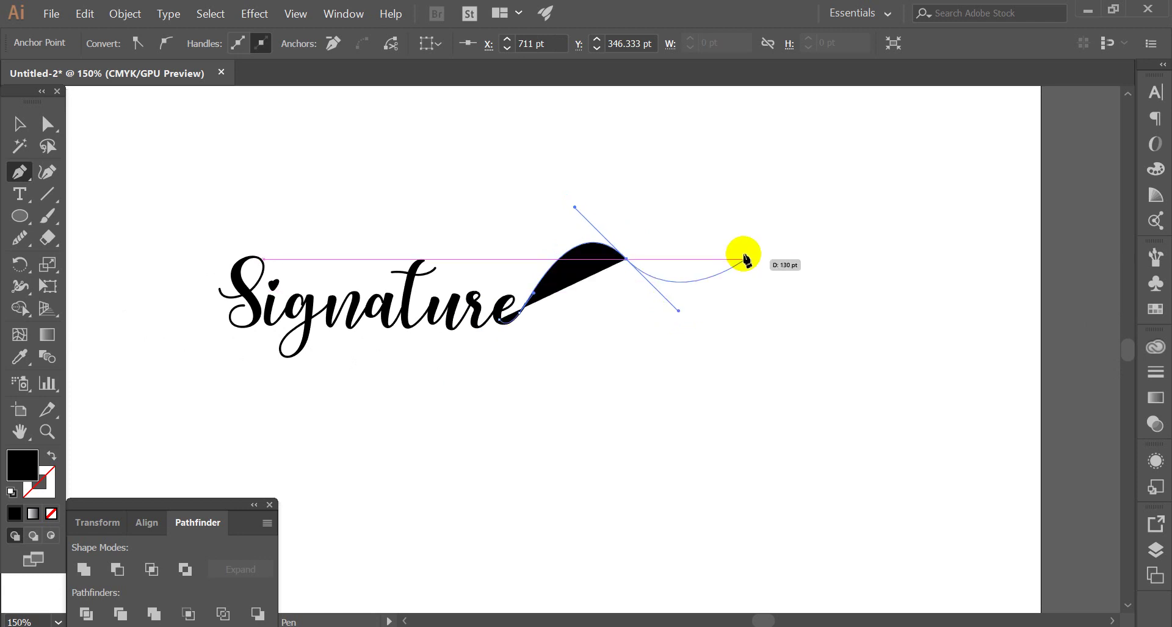
pyautogui.keyDown('ctrl'); pyautogui.click(745, 253); pyautogui.keyUp('ctrl')
# Swap the swash's black fill to a 1 pt black stroke.
pyautogui.scroll(2, 583, 299)
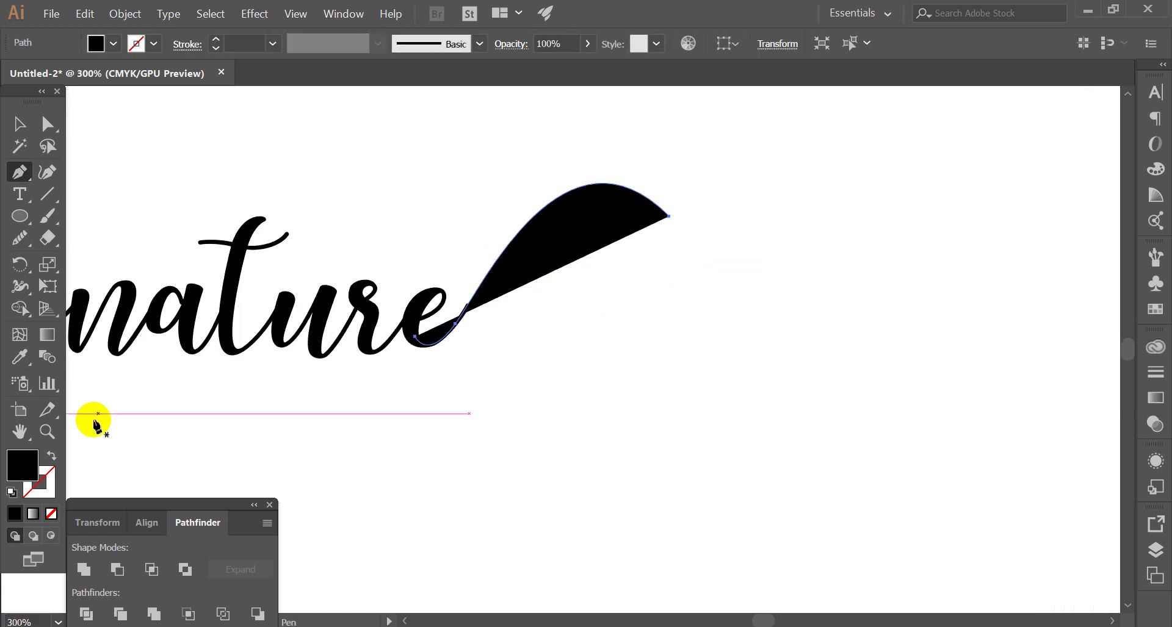
pyautogui.click(50, 457)
pyautogui.scroll(-2, 666, 301)
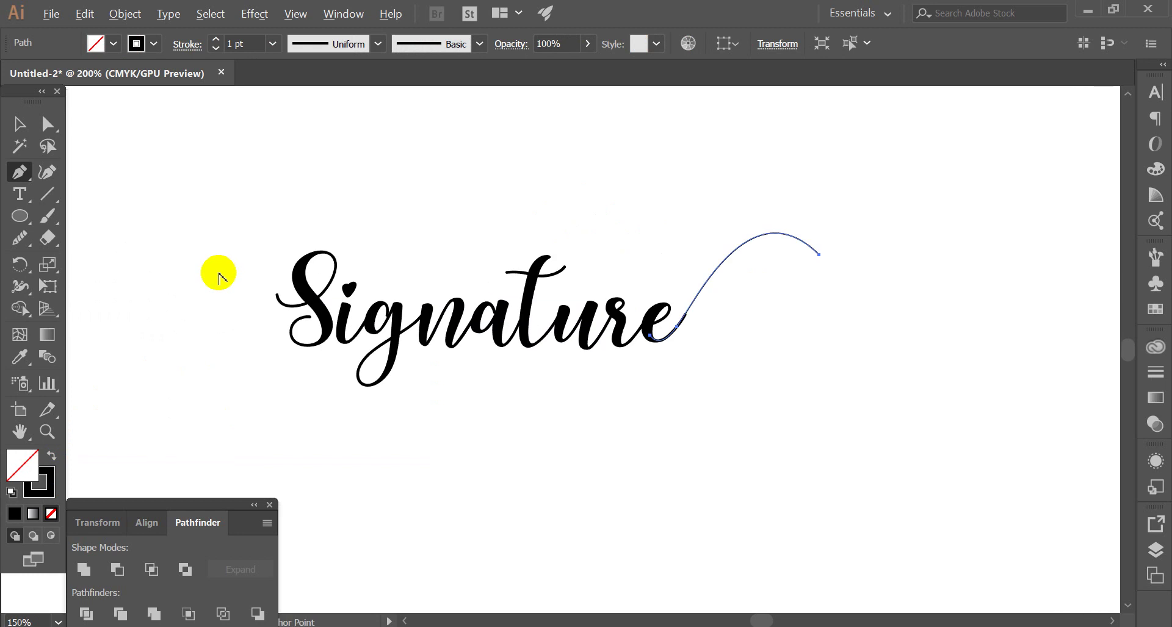
pyautogui.scroll(2, 219, 274)
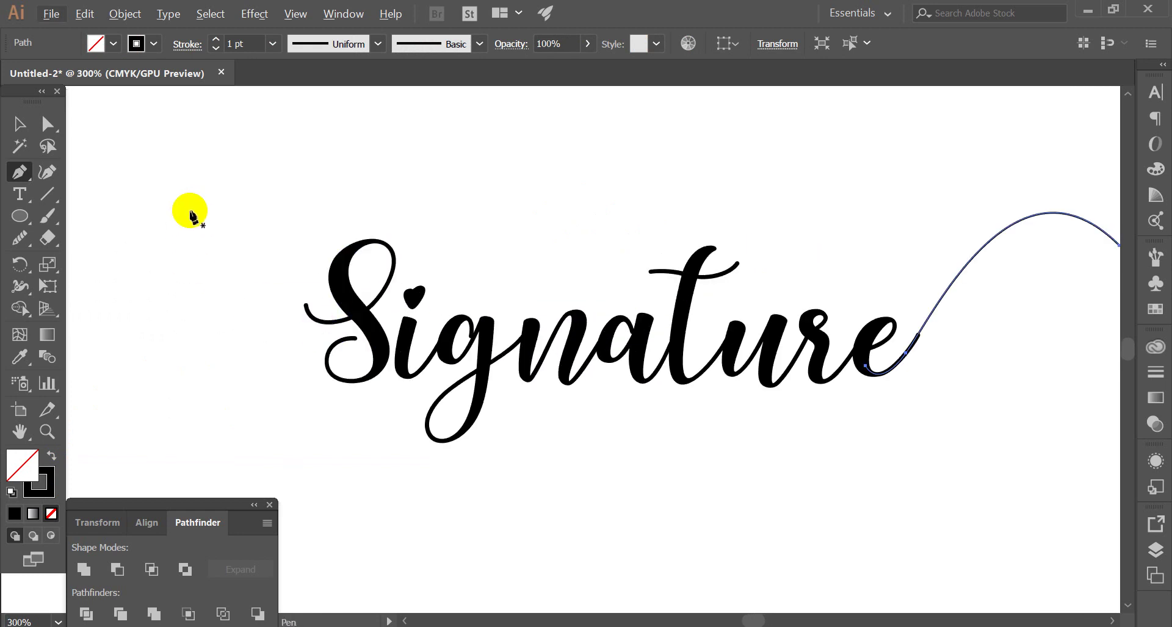
pyautogui.scroll(-1, 238, 302)
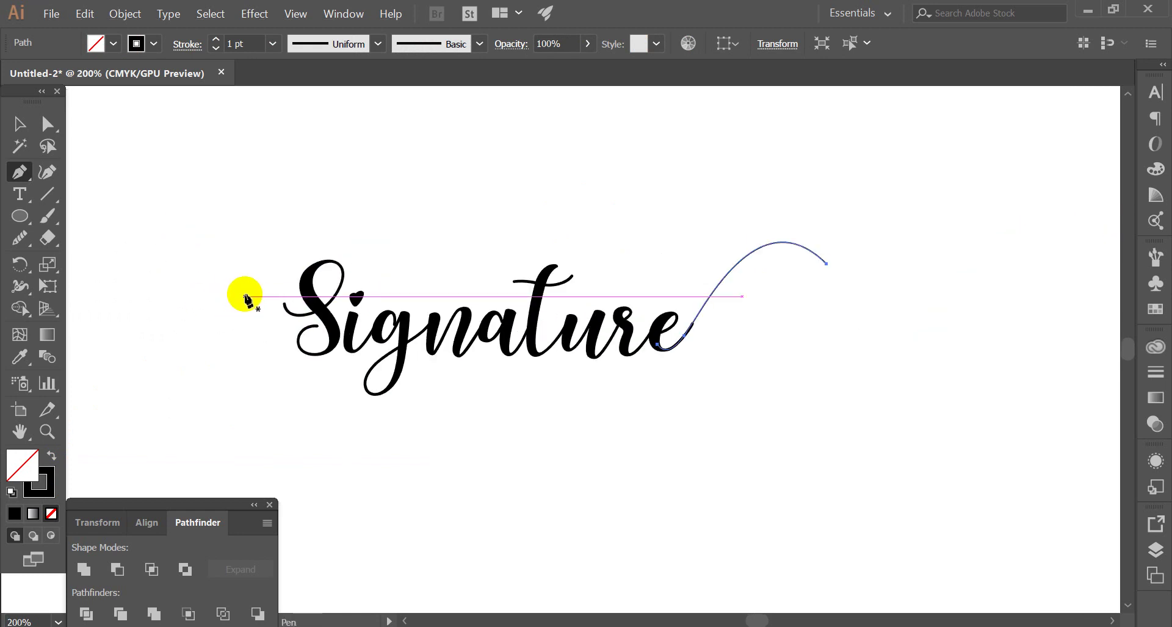
pyautogui.click(21, 141)
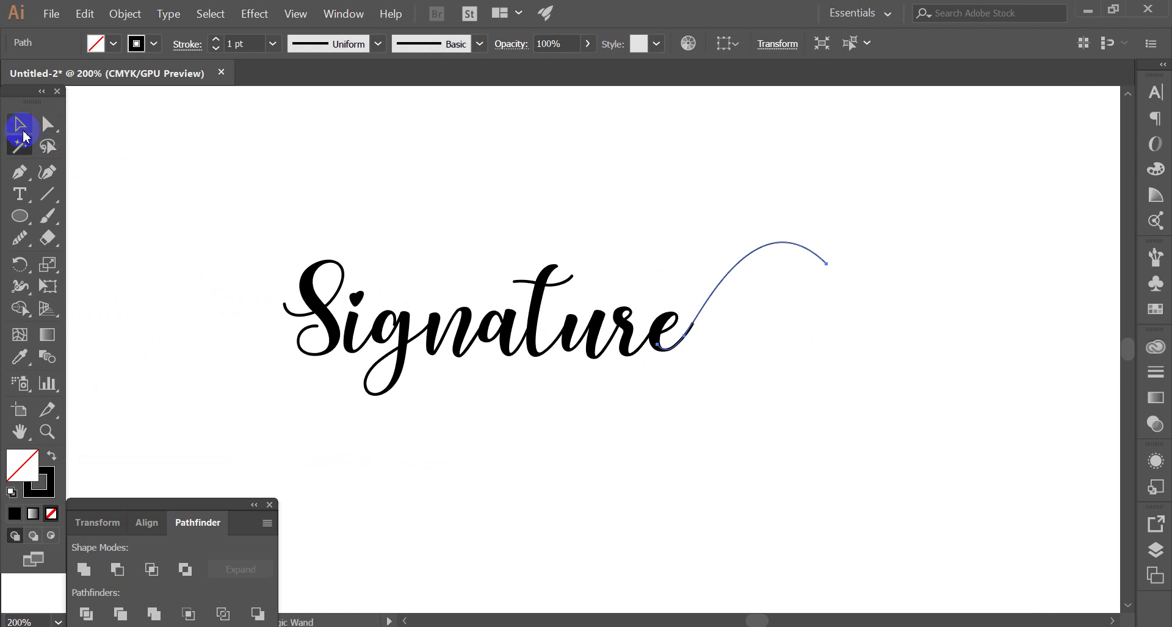
# Alt-drag a copy of the swash to the upper left and rotate it 180°.
pyautogui.click(22, 129)
pyautogui.click(793, 360)
pyautogui.click(788, 284)
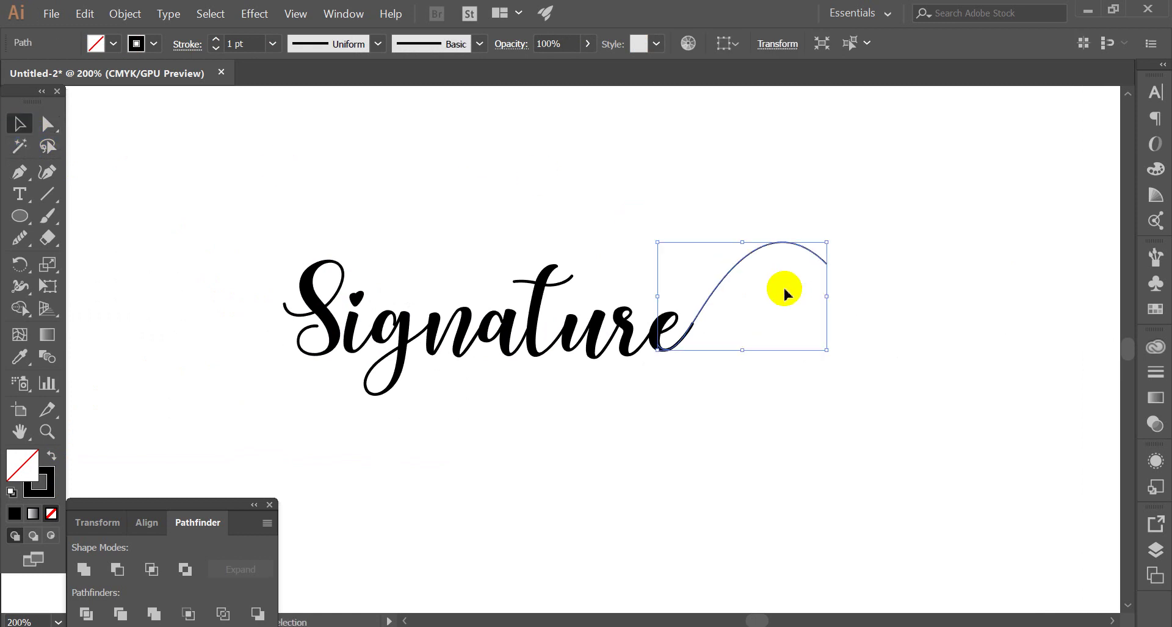
pyautogui.moveTo(722, 287); pyautogui.dragTo(266, 217)
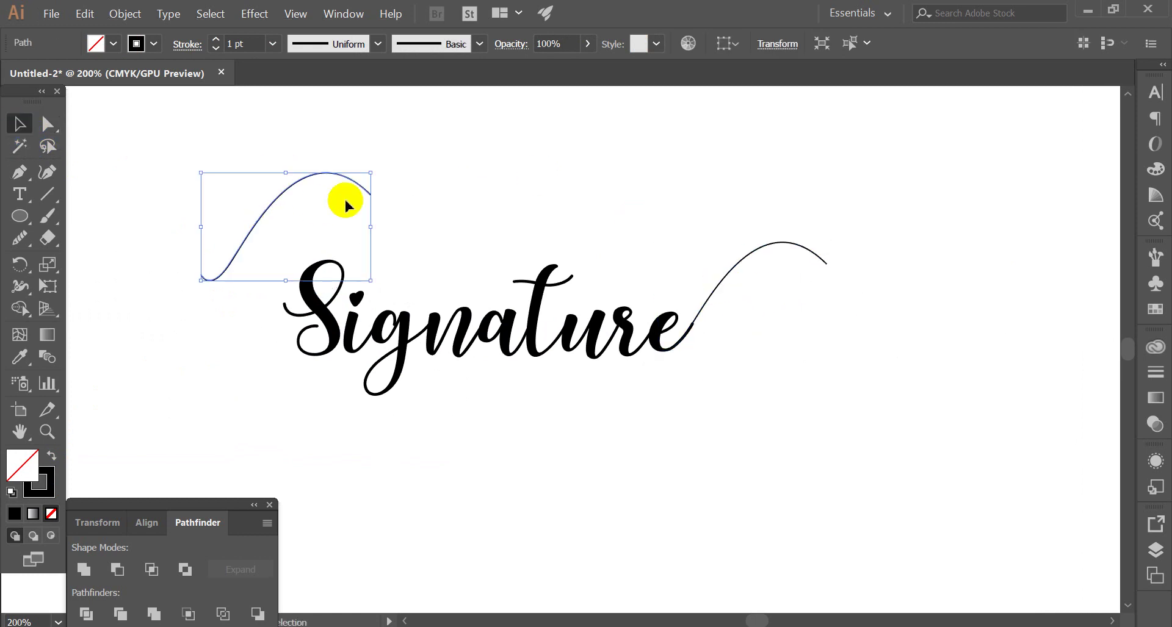
pyautogui.moveTo(209, 247); pyautogui.dragTo(210, 253)
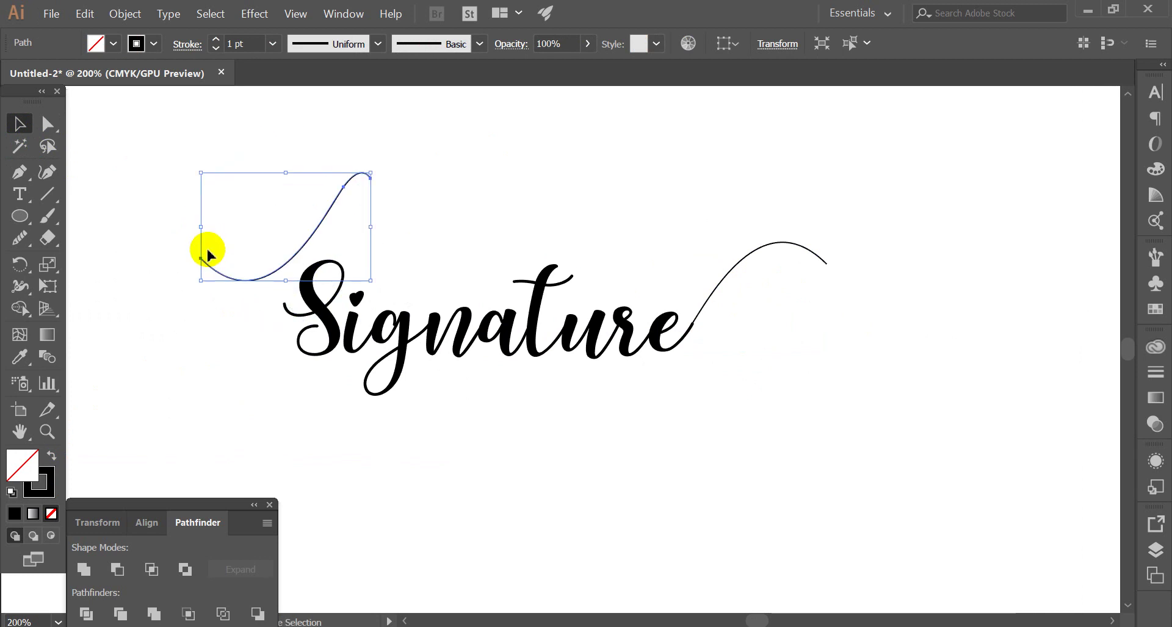
# Position the flipped swash copy so its end meets the top of the S.
pyautogui.scroll(1, 275, 249)
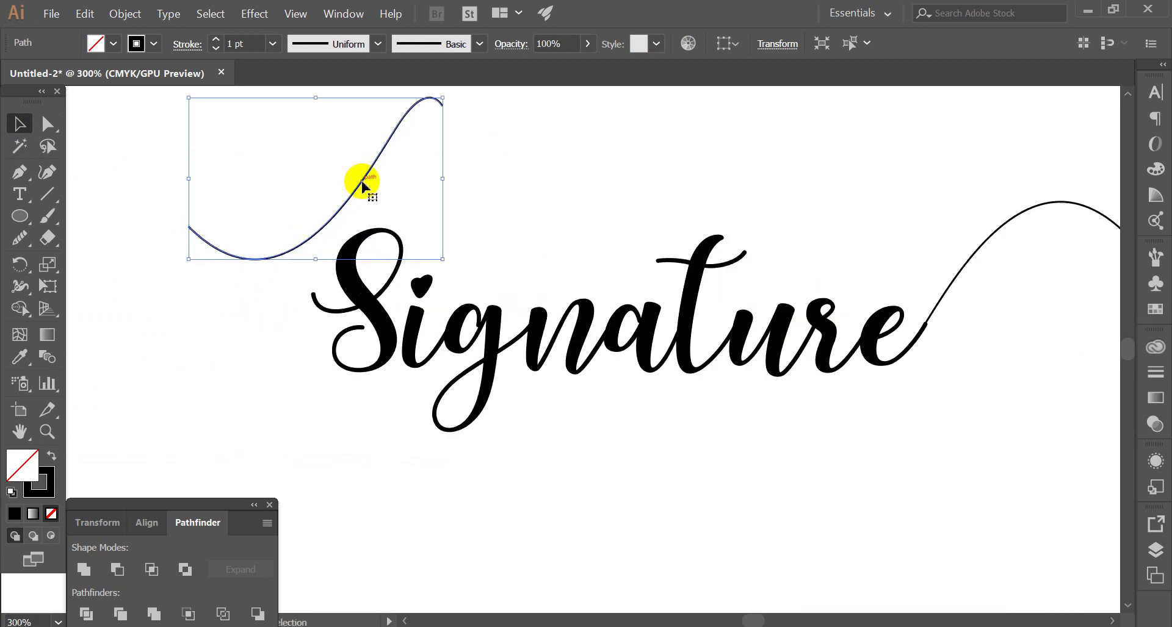
pyautogui.moveTo(362, 183); pyautogui.dragTo(302, 357)
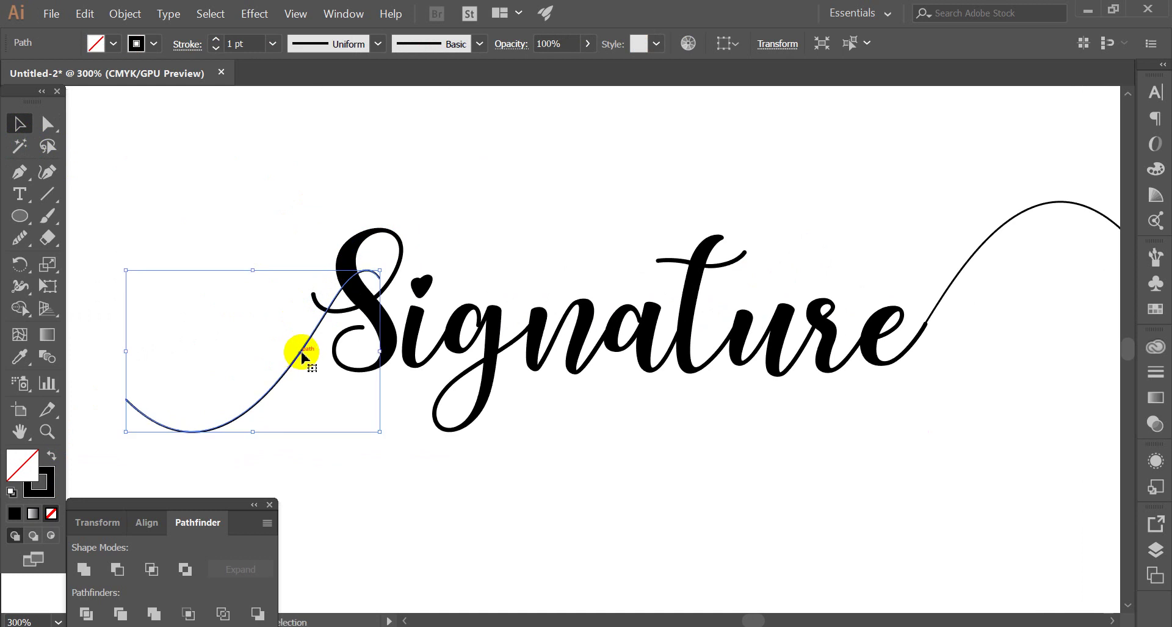
pyautogui.scroll(-2, 308, 332)
pyautogui.scroll(3, 309, 332)
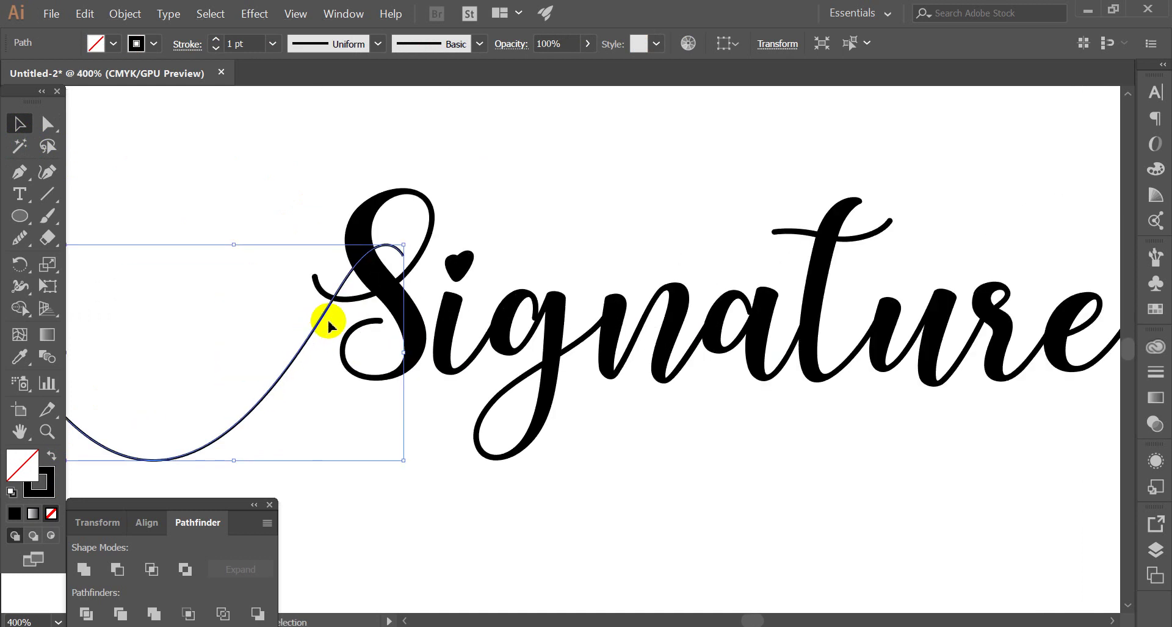
pyautogui.moveTo(328, 321)
pyautogui.mouseDown()
pyautogui.moveTo(349, 347)
pyautogui.moveTo(349, 328)
pyautogui.mouseUp()
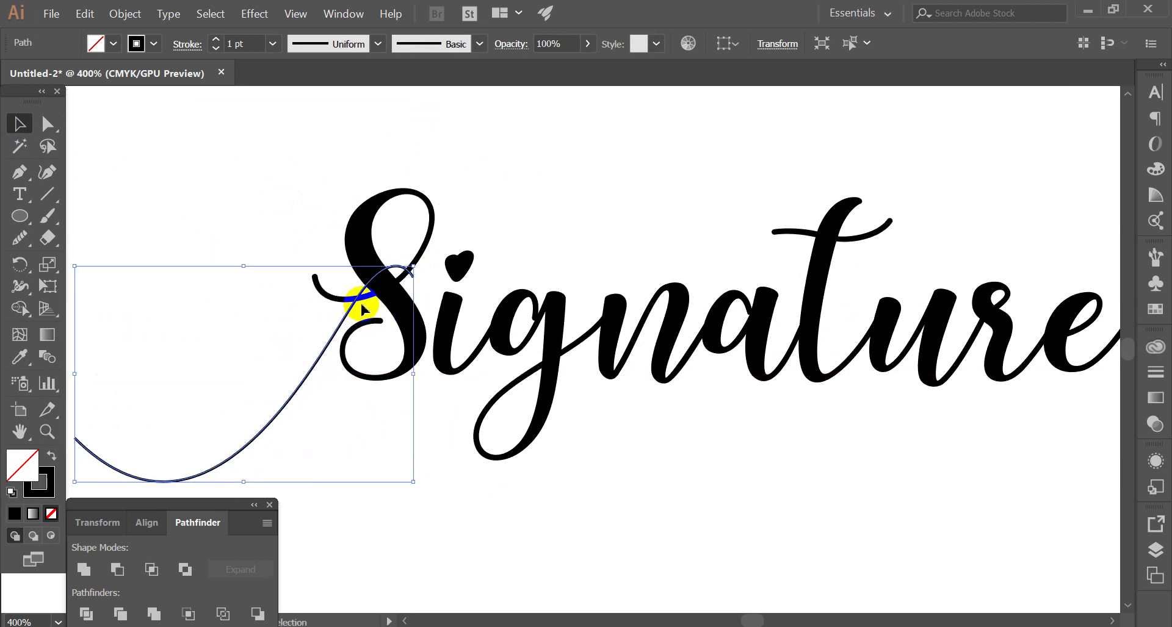
pyautogui.scroll(-3, 361, 309)
pyautogui.scroll(3, 368, 304)
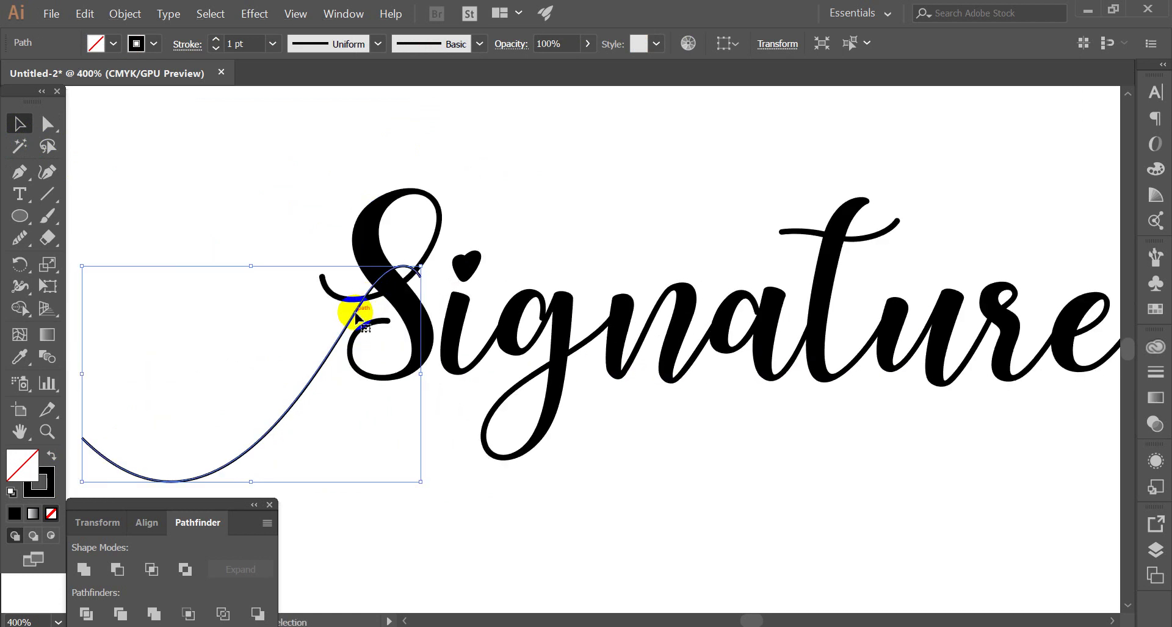
pyautogui.moveTo(356, 315); pyautogui.dragTo(333, 297)
pyautogui.scroll(1, 369, 281)
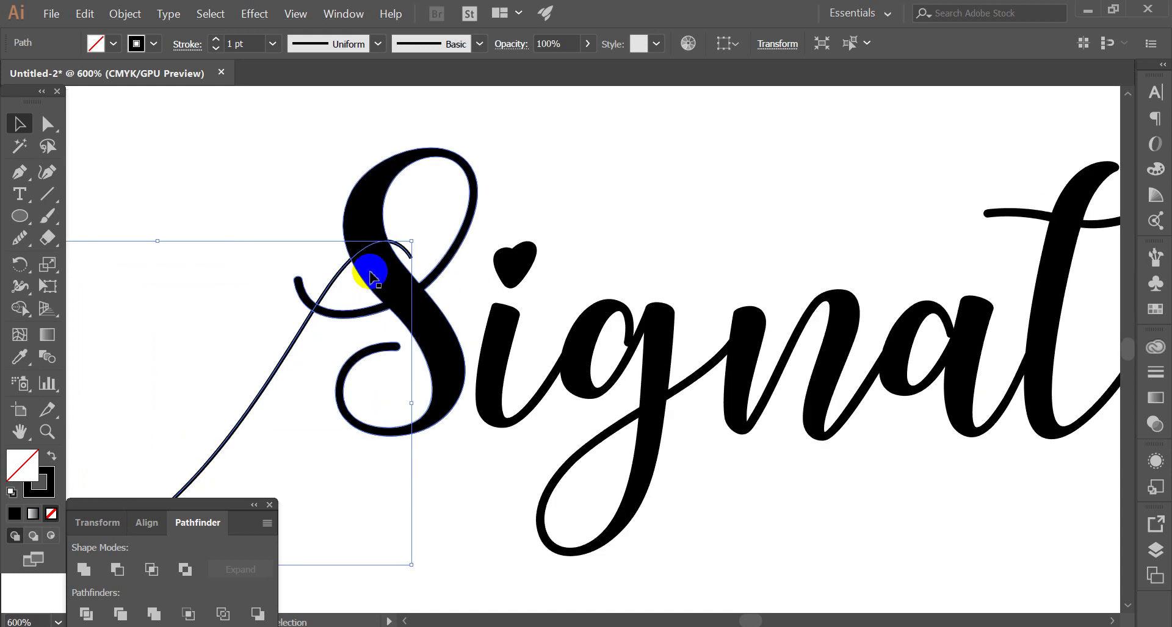
pyautogui.scroll(-3, 366, 261)
pyautogui.scroll(2, 445, 261)
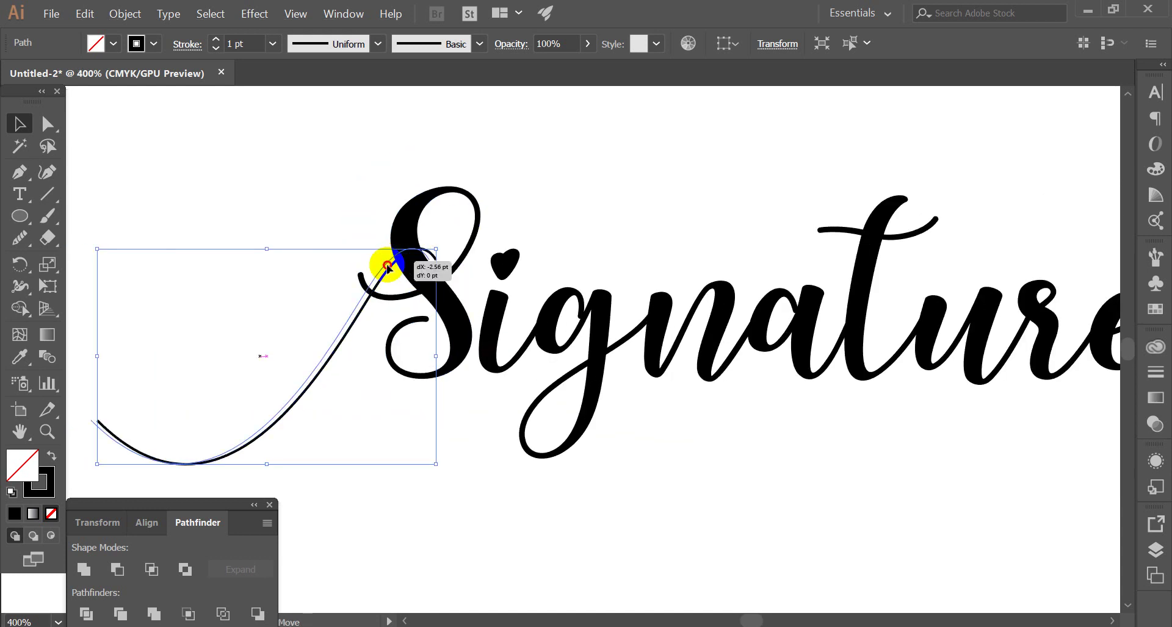
# Nudge the swash copy into place at the S and shift a left-swash anchor rightward.
pyautogui.moveTo(398, 264); pyautogui.dragTo(389, 267)
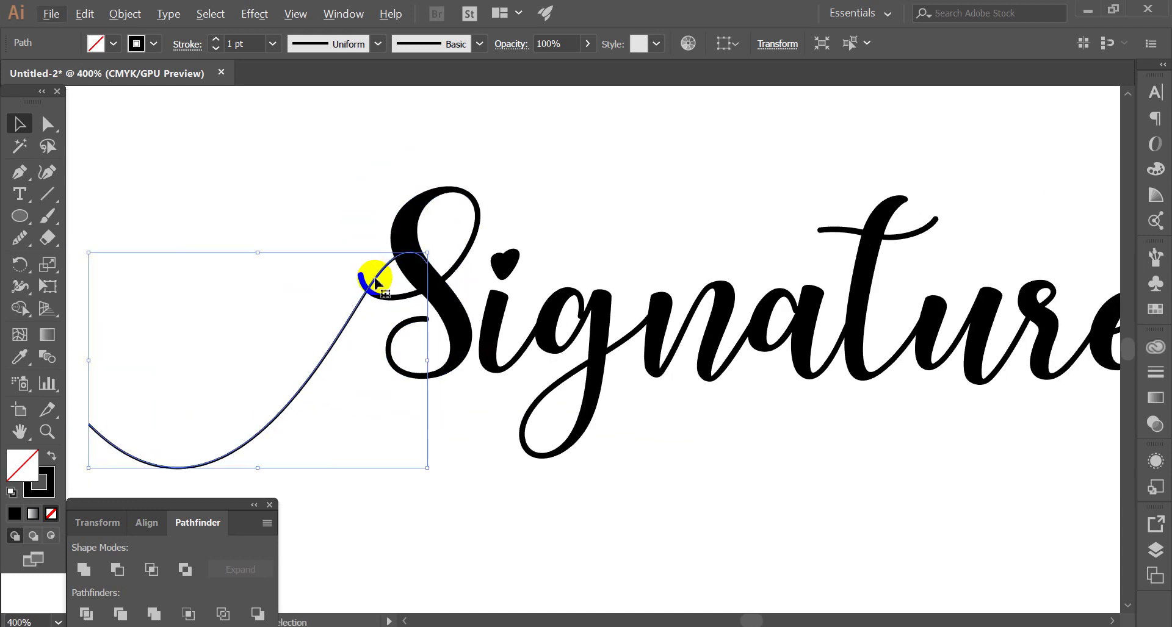
pyautogui.click(374, 286)
pyautogui.moveTo(373, 286); pyautogui.dragTo(452, 273)
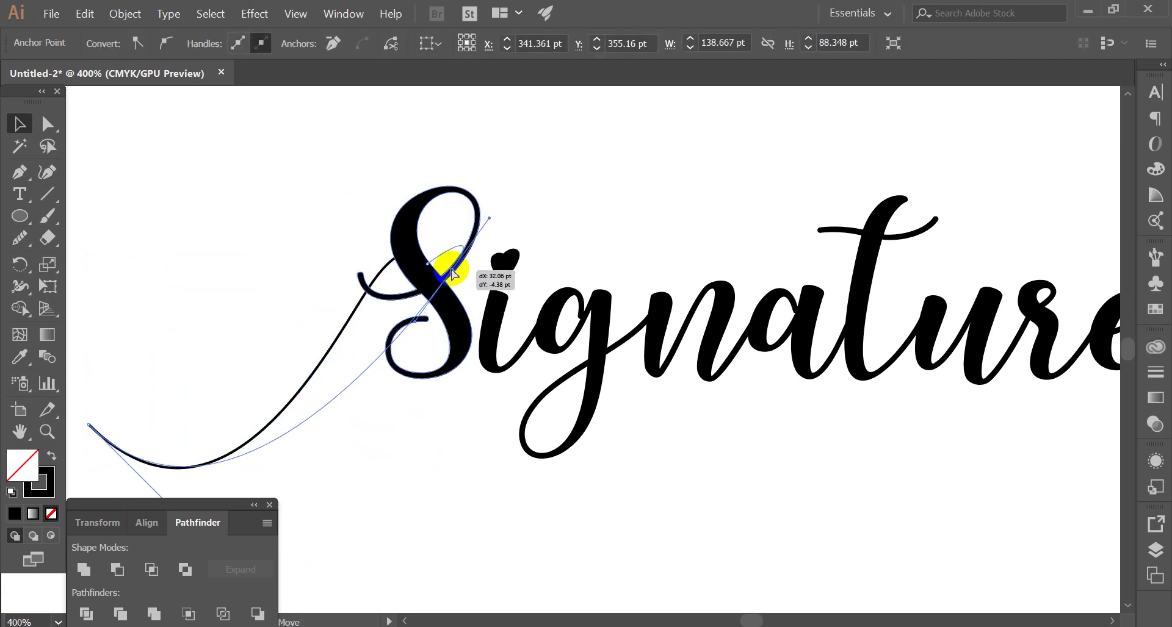
# Pull the left swash's outer end up and left, then bend its curve smoother.
pyautogui.moveTo(248, 332); pyautogui.dragTo(441, 274)
pyautogui.click(282, 360)
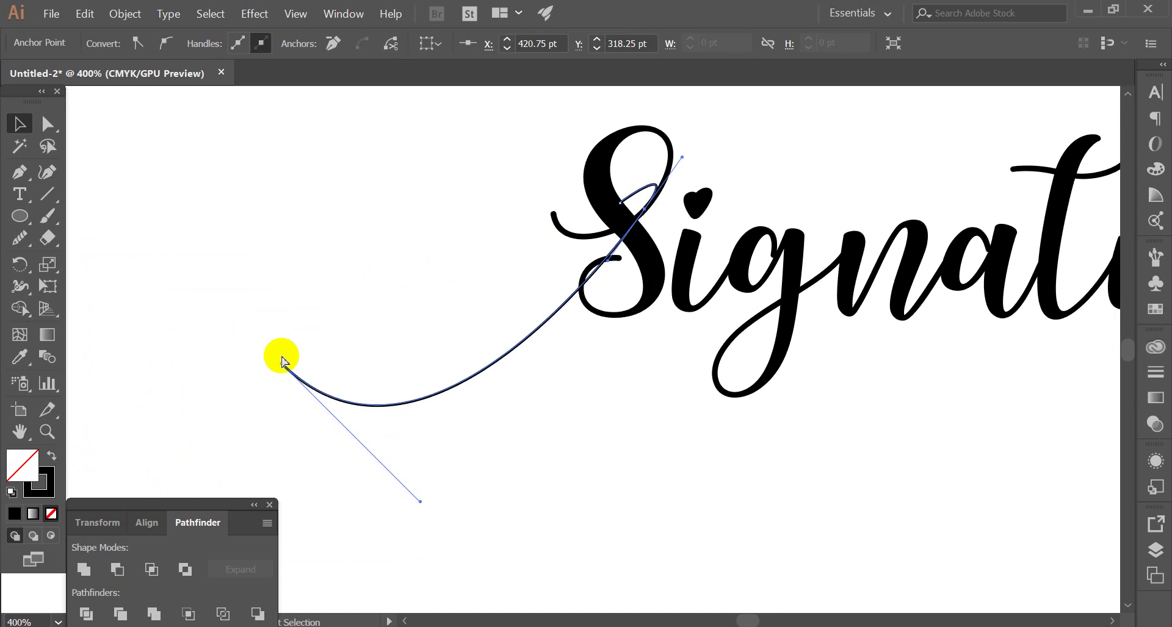
pyautogui.moveTo(282, 364); pyautogui.dragTo(236, 284)
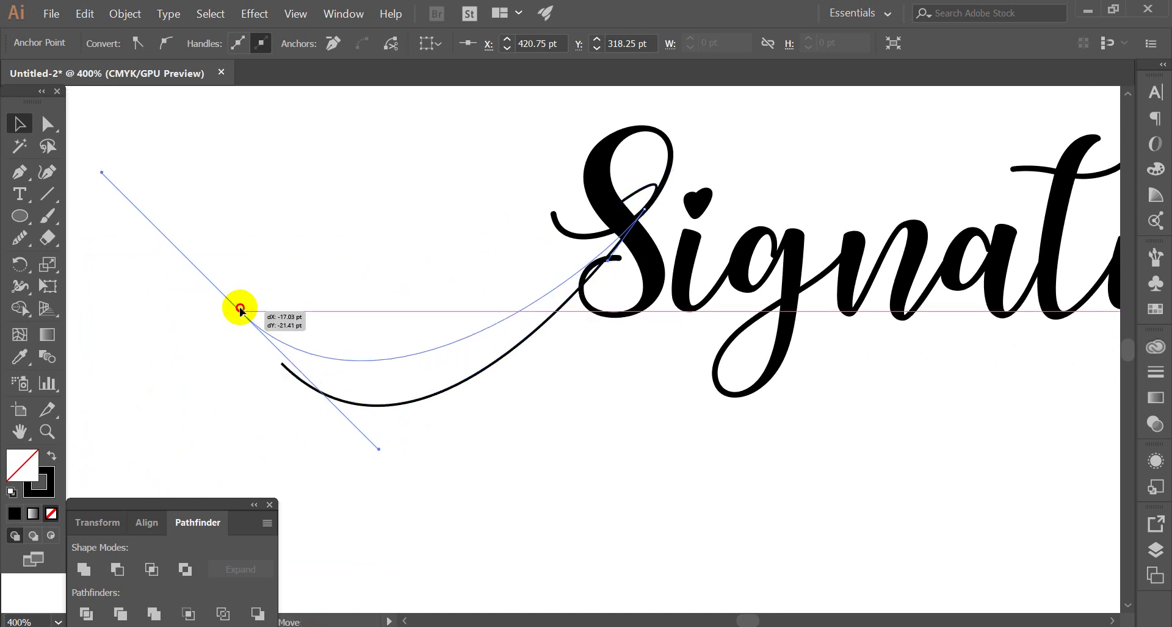
pyautogui.moveTo(236, 283)
pyautogui.mouseDown()
pyautogui.moveTo(231, 330)
pyautogui.moveTo(232, 266)
pyautogui.mouseUp()
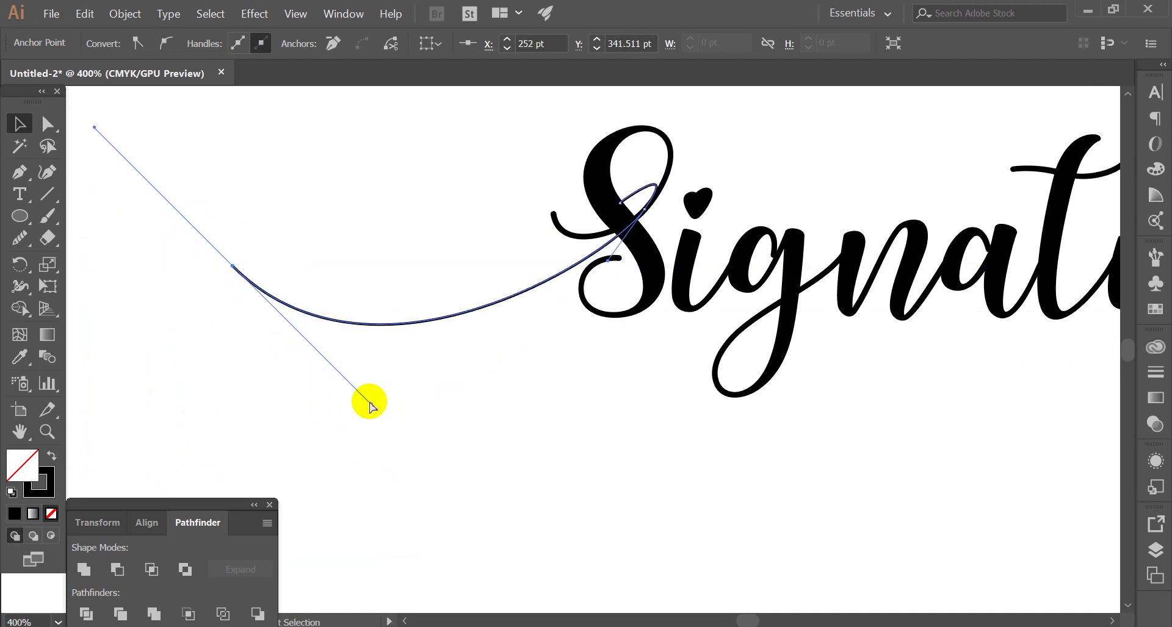
pyautogui.moveTo(370, 404); pyautogui.dragTo(325, 475)
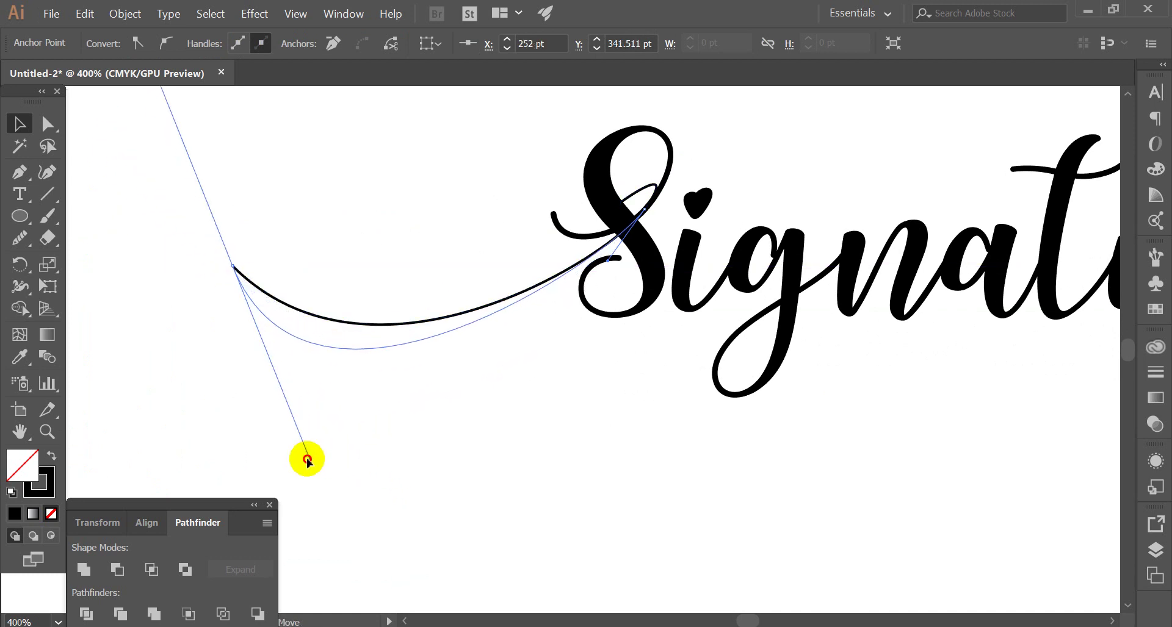
pyautogui.click(434, 431)
pyautogui.hotkey('ctrl', '-')
pyautogui.hotkey('ctrl', '-')
pyautogui.hotkey('ctrl', '-')
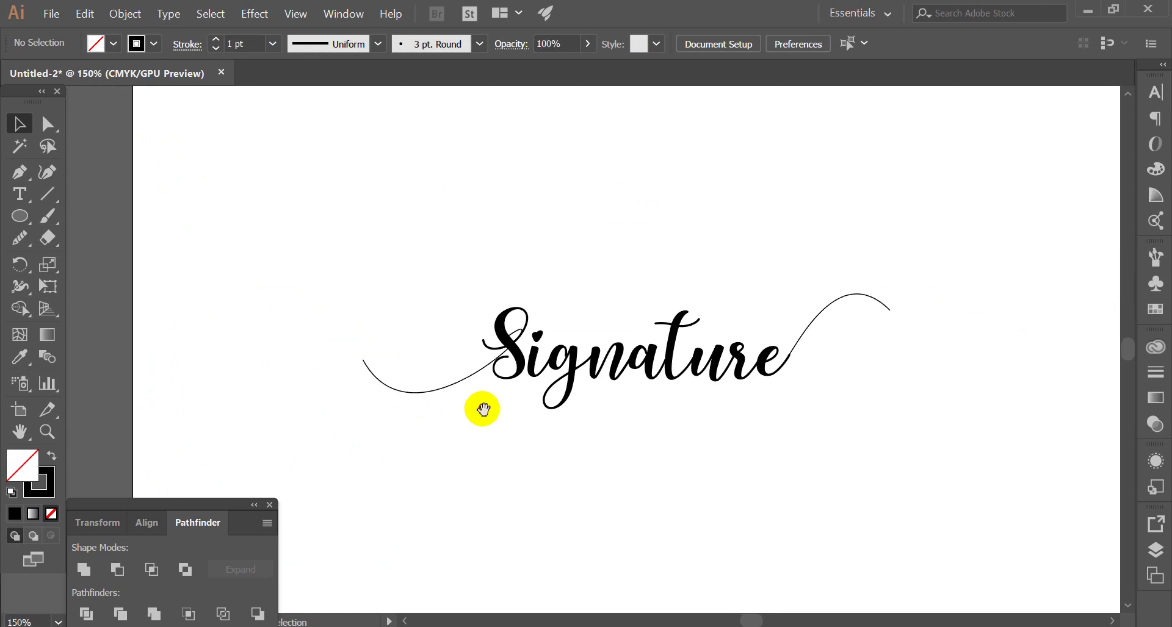
pyautogui.scroll(5, 497, 313)
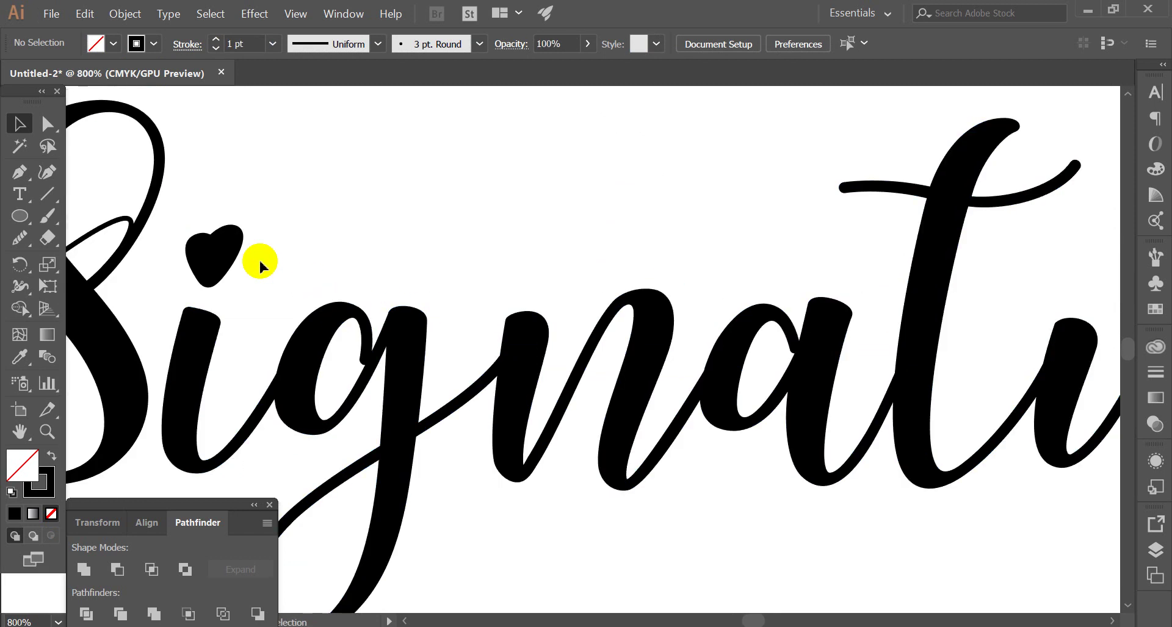
pyautogui.hscroll(-5, 573, 293)
pyautogui.scroll(1, 573, 293)
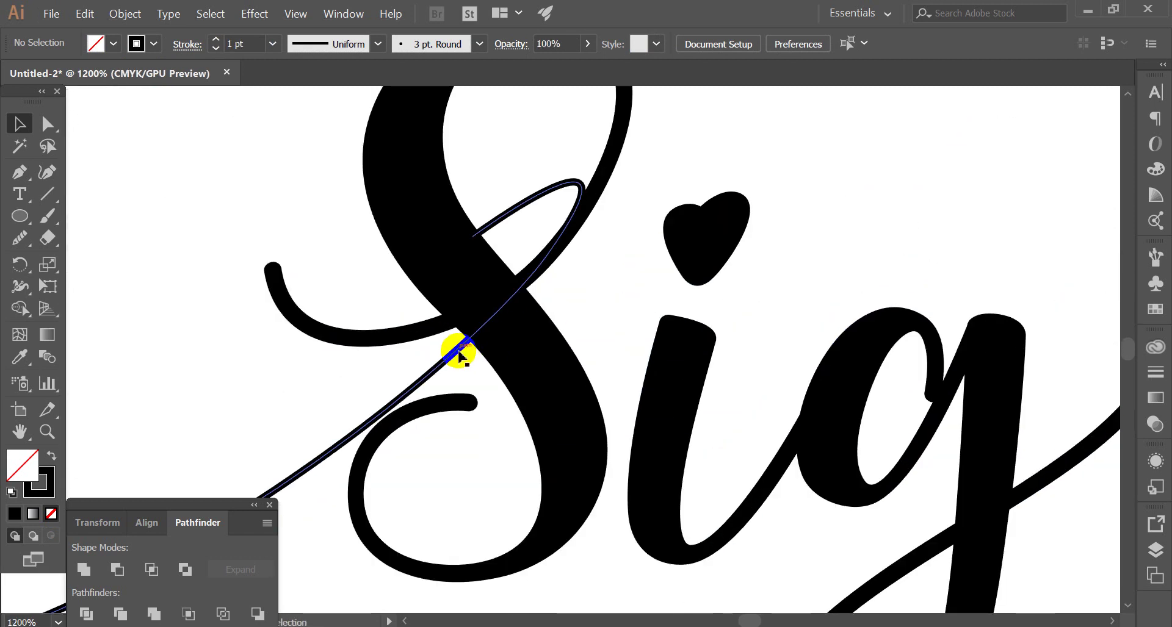
pyautogui.click(459, 354)
pyautogui.scroll(-4, 485, 314)
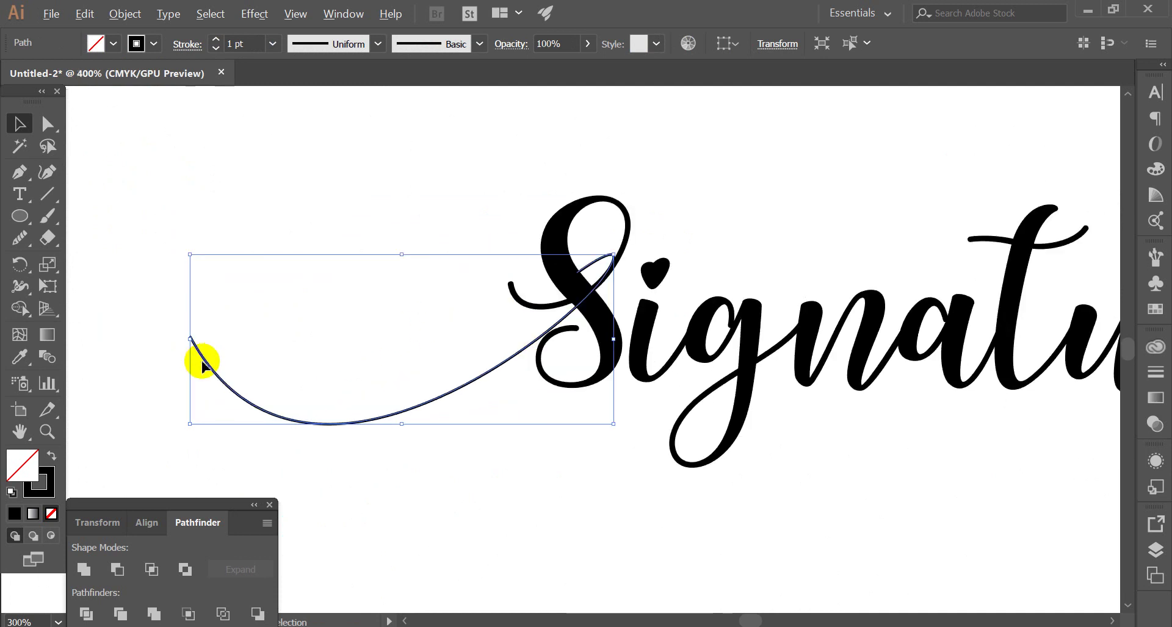
pyautogui.scroll(8, 196, 357)
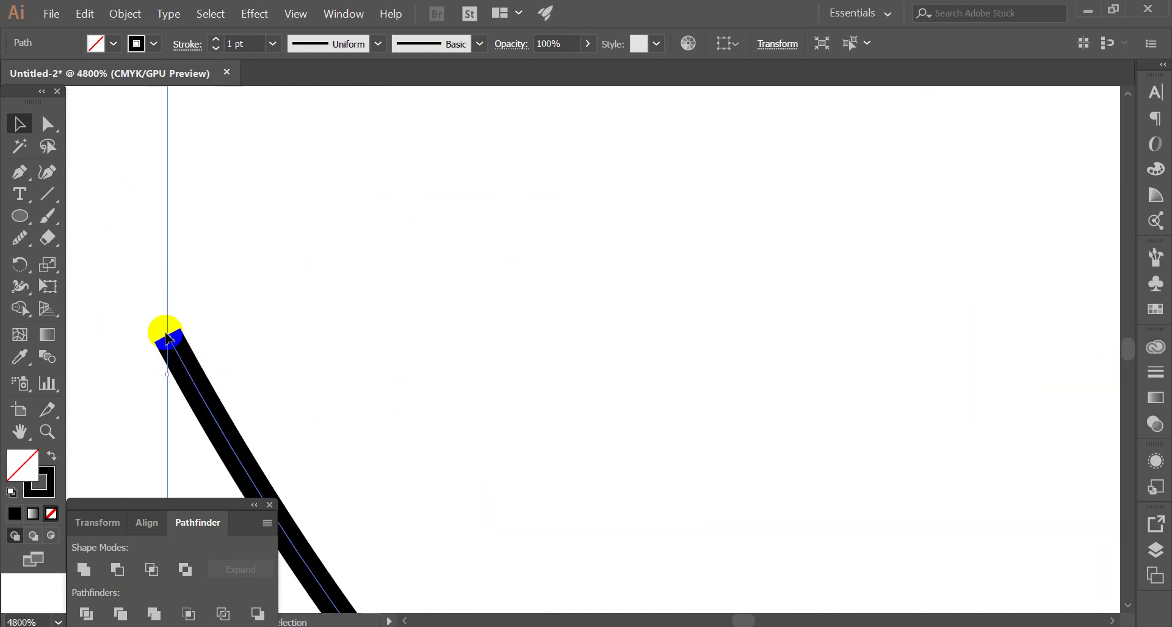
pyautogui.scroll(-5, 288, 266)
pyautogui.scroll(-7, 301, 269)
pyautogui.scroll(2, 426, 236)
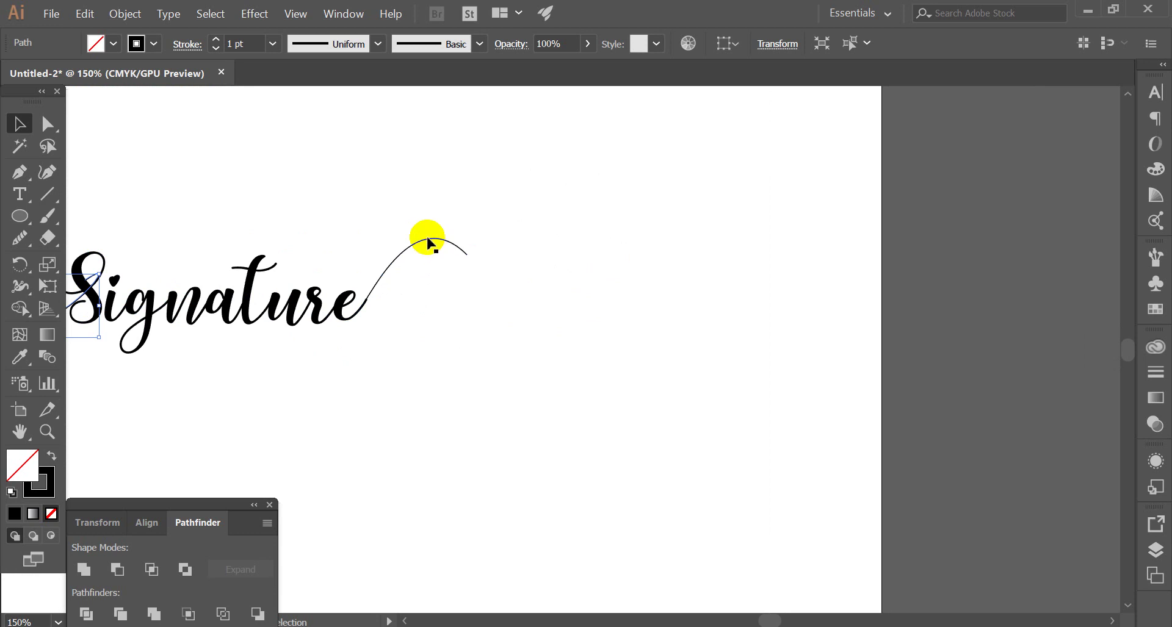
pyautogui.hscroll(-3, 484, 238)
pyautogui.scroll(1, 549, 244)
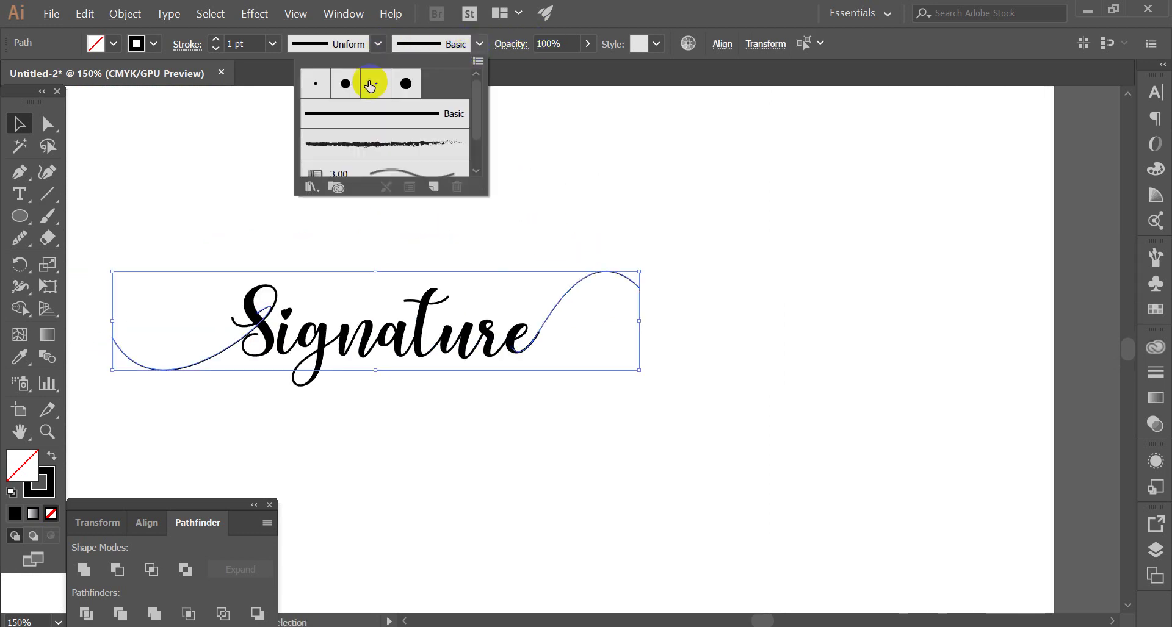
pyautogui.click(346, 87)
pyautogui.click(249, 209)
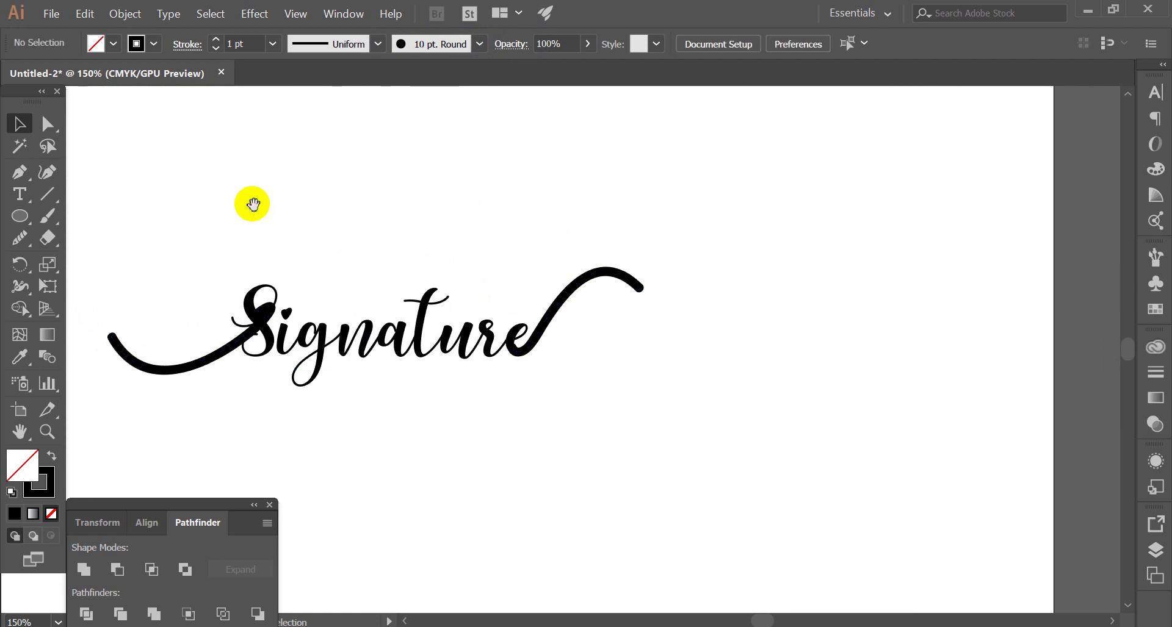
pyautogui.hscroll(-3, 366, 183)
pyautogui.scroll(-1, 453, 160)
pyautogui.scroll(1, 418, 195)
pyautogui.click(360, 317)
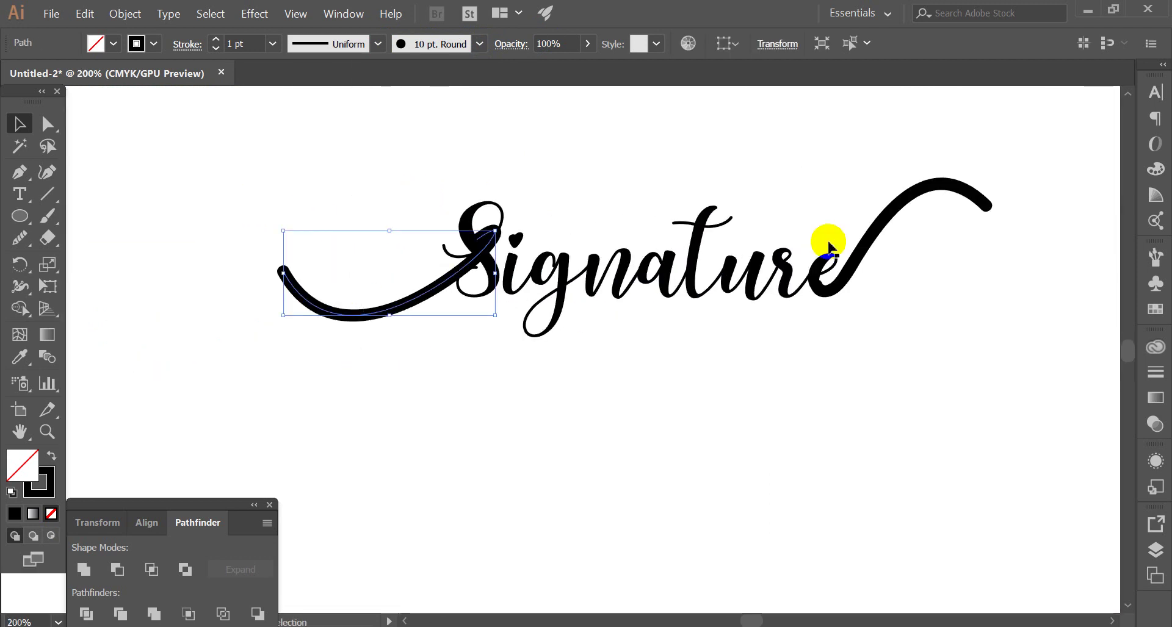
pyautogui.keyDown('shift'); pyautogui.click(943, 180); pyautogui.keyUp('shift')
pyautogui.scroll(2, 839, 274)
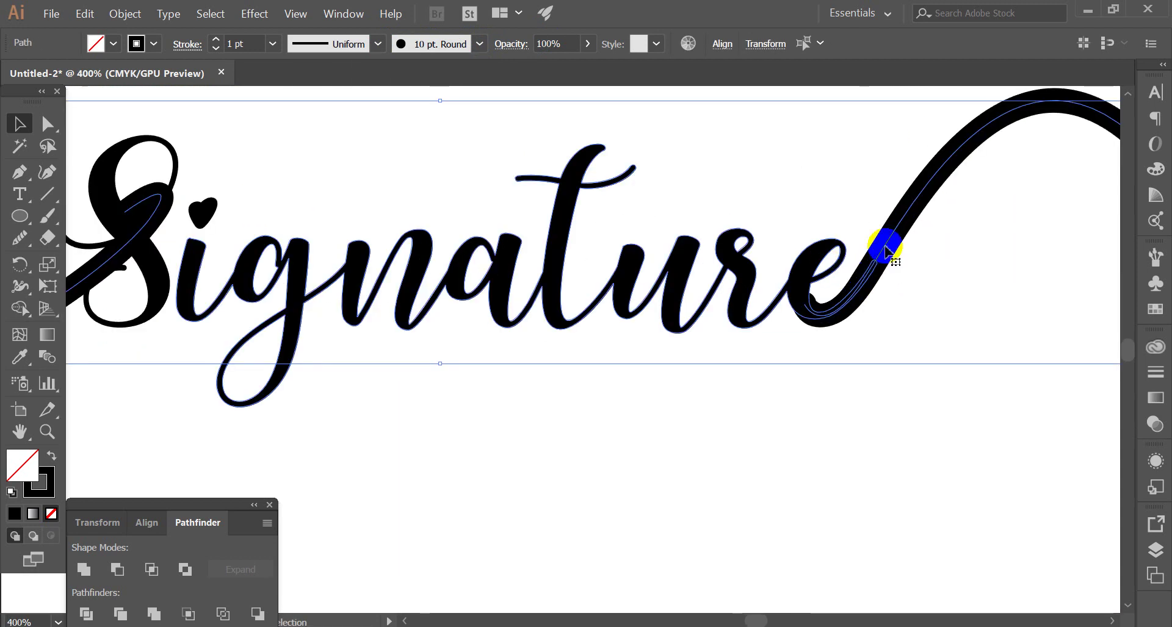
pyautogui.click(216, 48)
pyautogui.click(217, 48)
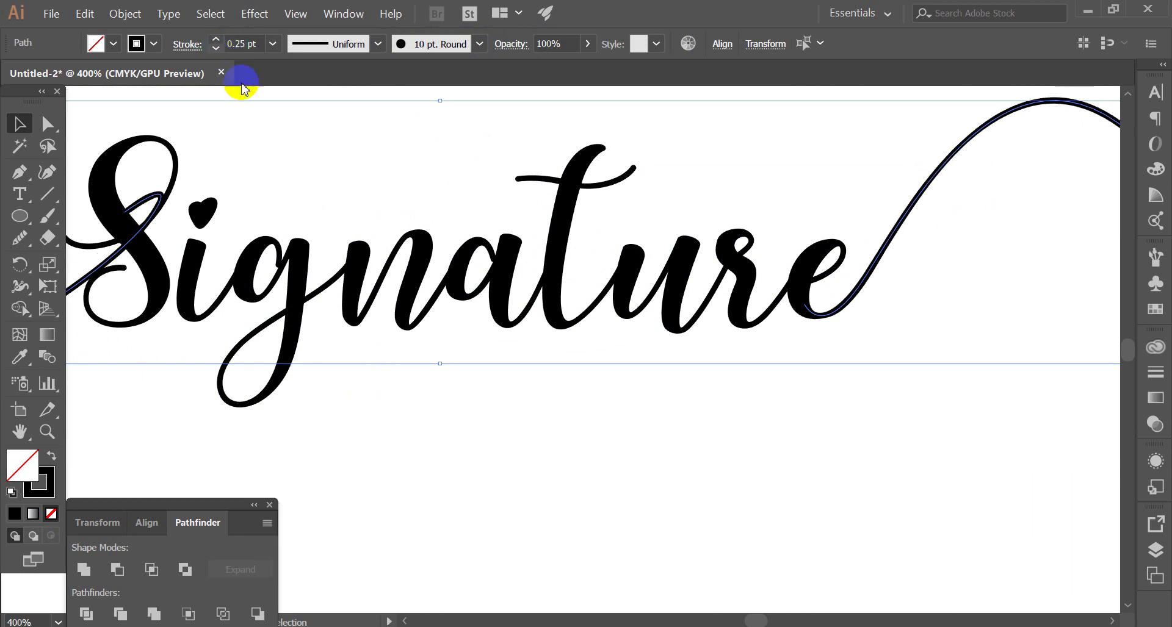
pyautogui.moveTo(237, 152); pyautogui.dragTo(416, 111)
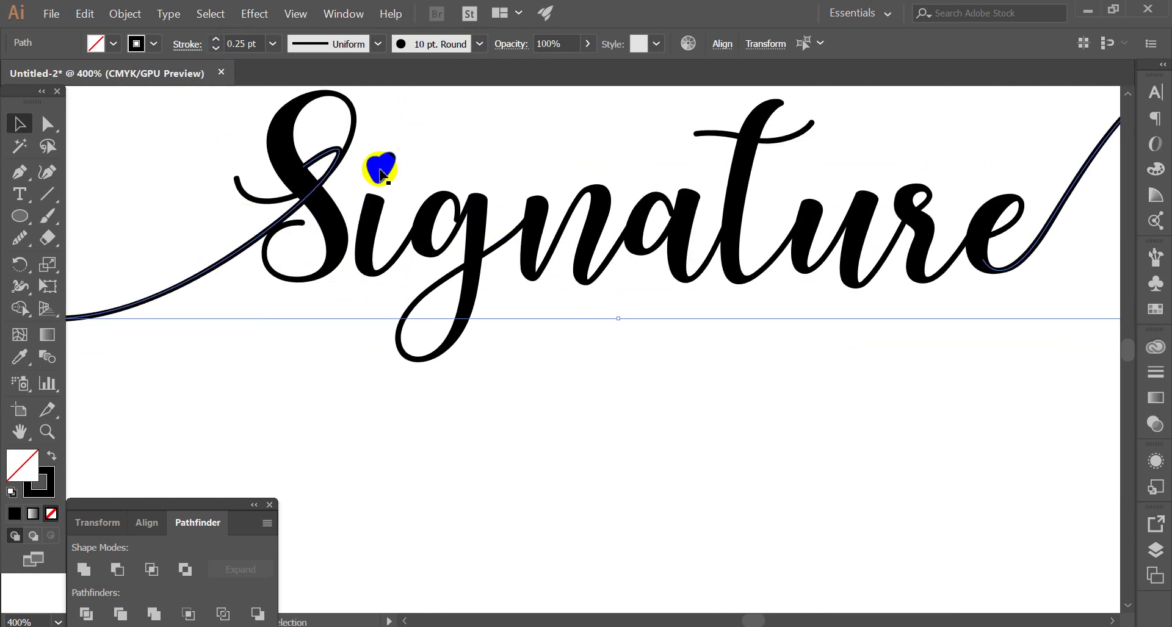
pyautogui.scroll(-1, 287, 230)
pyautogui.scroll(2, 831, 261)
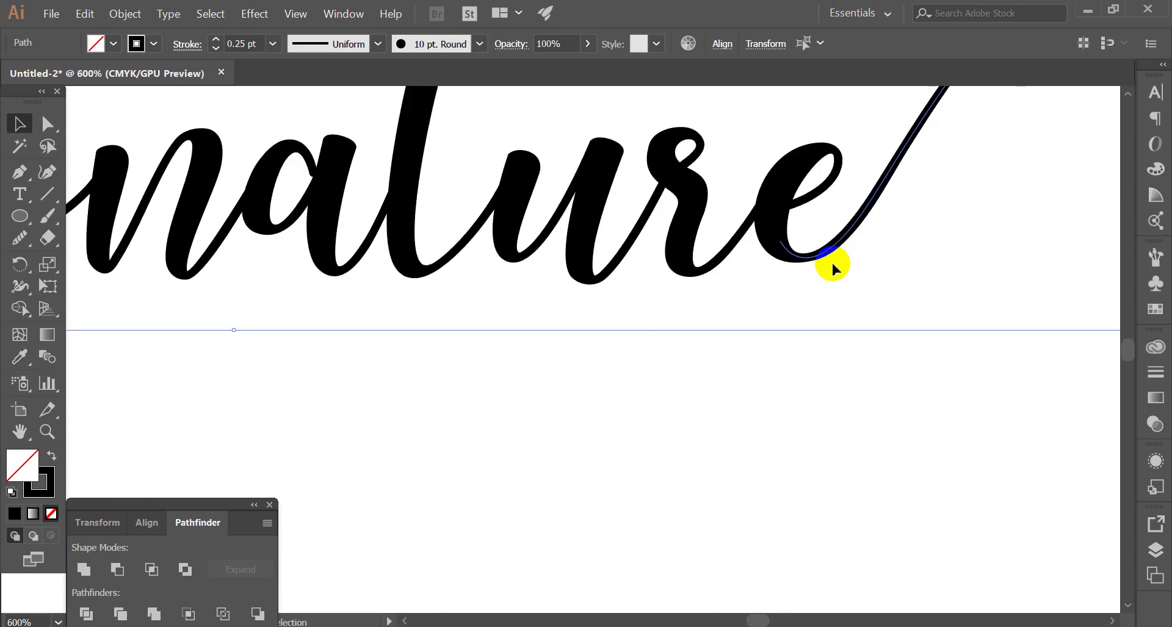
pyautogui.scroll(-4, 831, 261)
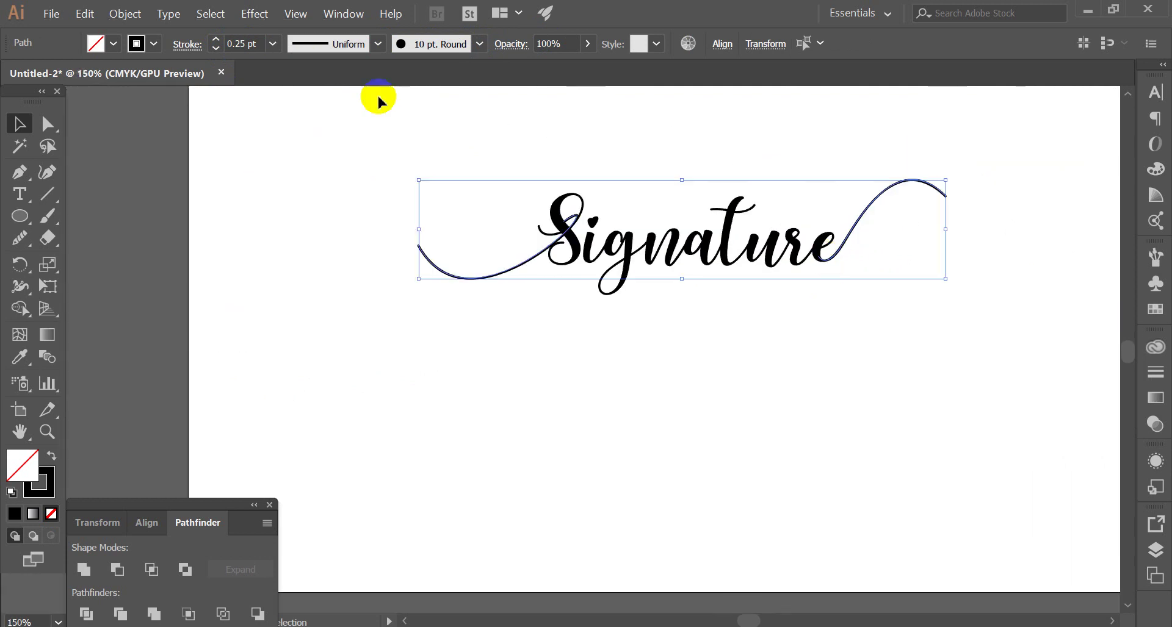
# Expand the brushed swash strokes into filled outlines with Object > Expand Appearance.
pyautogui.click(146, 14)
pyautogui.click(309, 170)
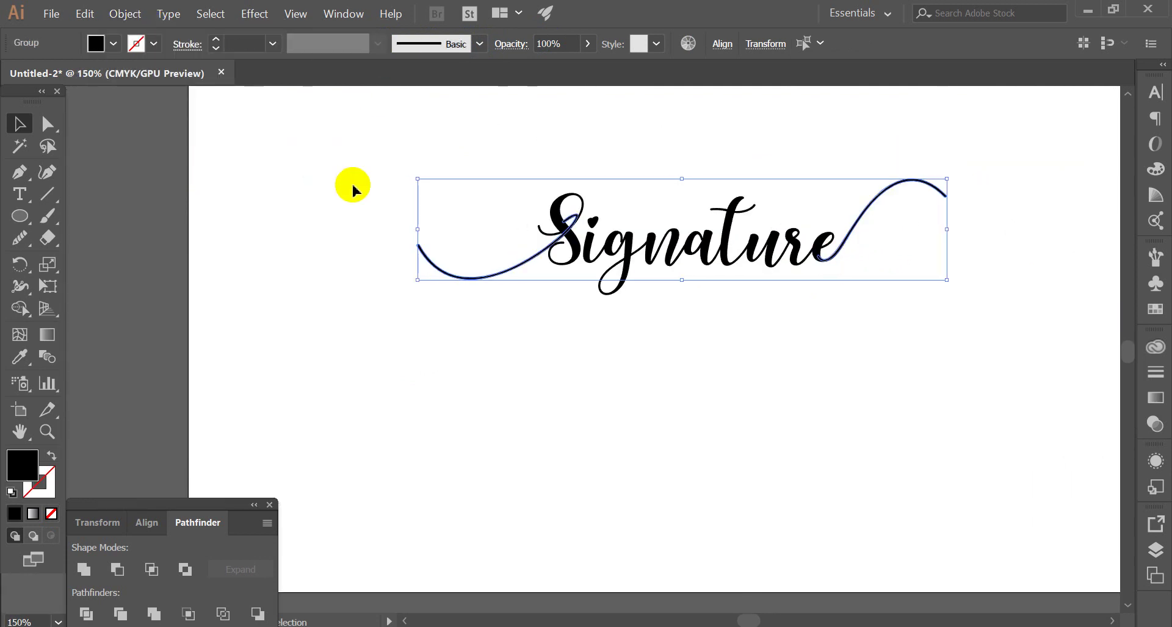
pyautogui.click(353, 189)
pyautogui.scroll(2, 562, 222)
pyautogui.scroll(-1, 478, 175)
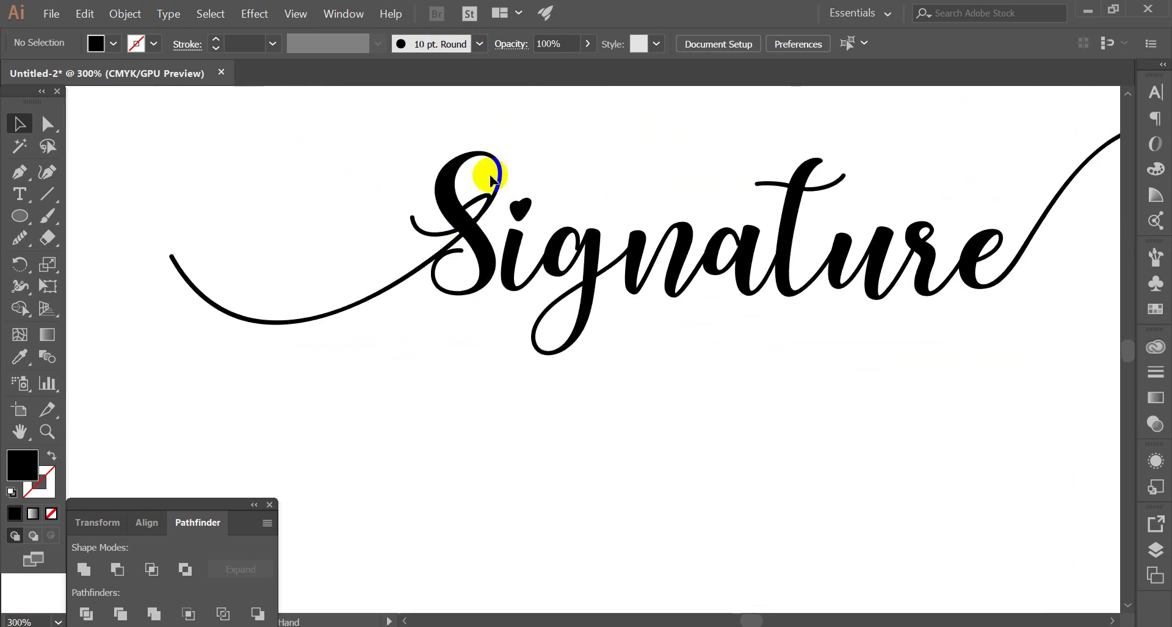
# Select the S with the left swash, then reselect just the left swash group.
pyautogui.click(470, 213)
pyautogui.scroll(1, 461, 195)
pyautogui.keyDown('shift'); pyautogui.click(436, 277); pyautogui.keyUp('shift')
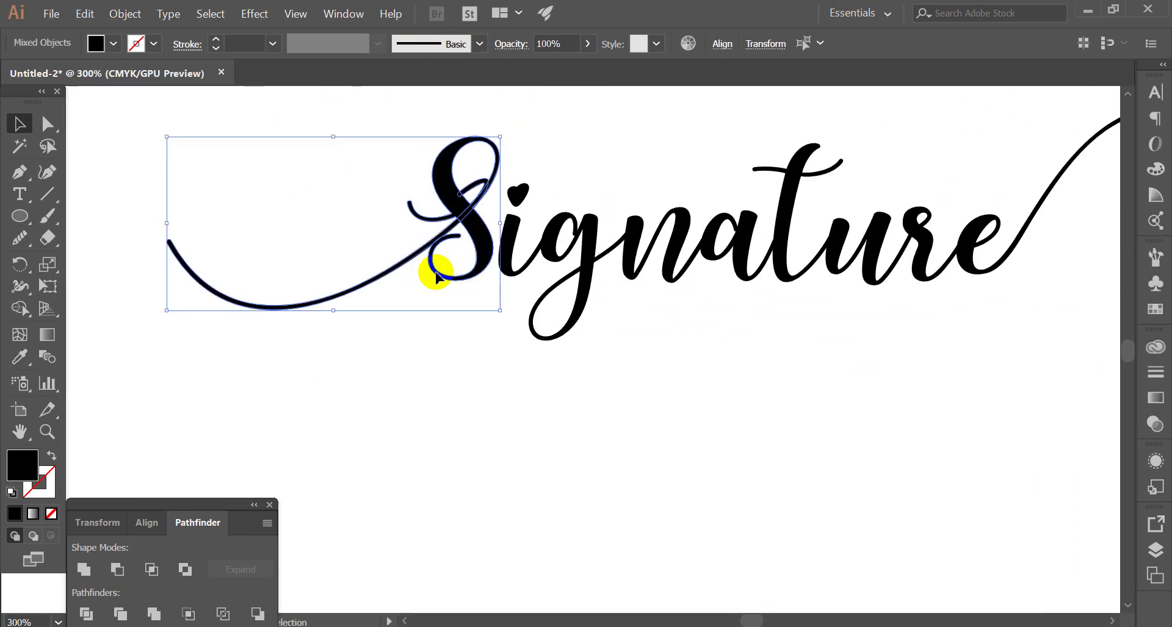
pyautogui.scroll(2, 418, 239)
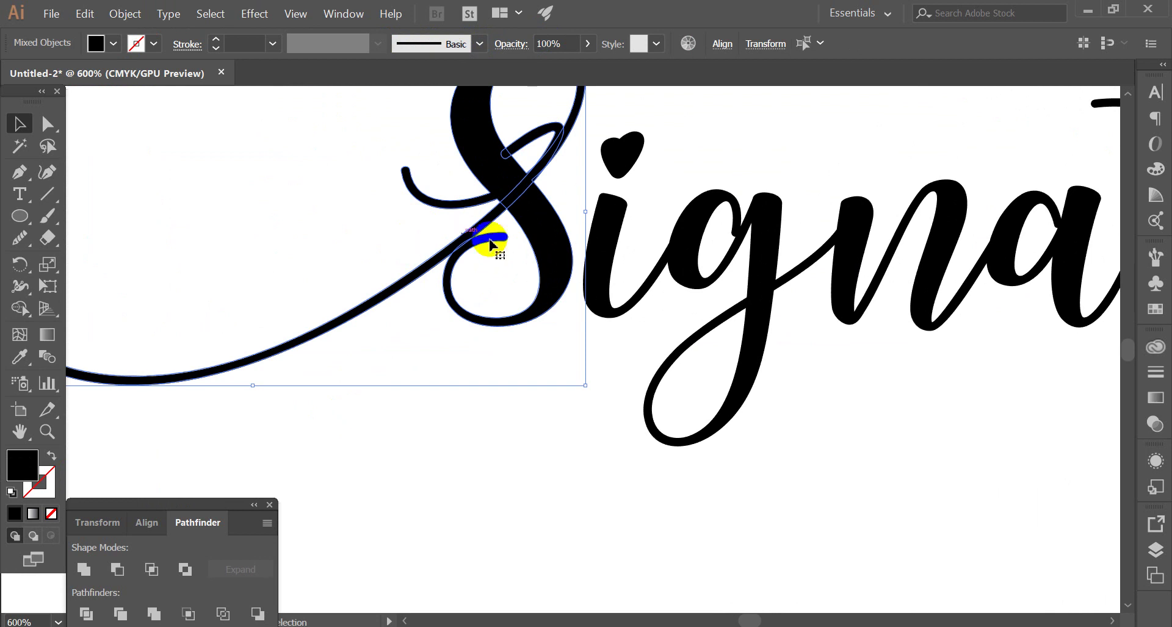
pyautogui.click(499, 261)
pyautogui.scroll(-1, 489, 263)
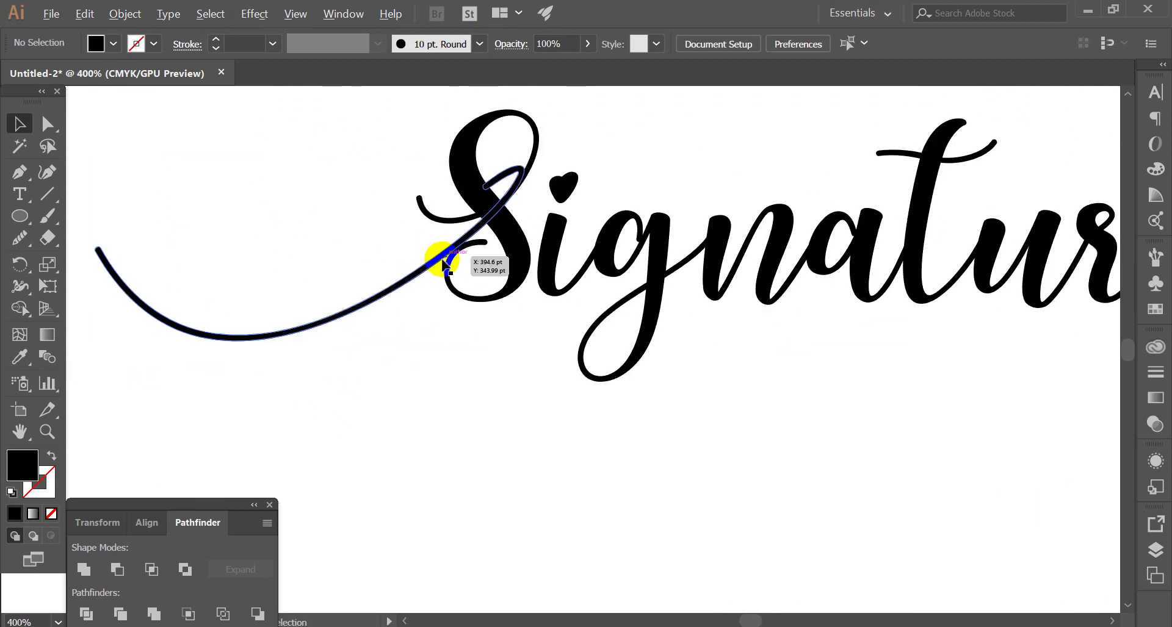
pyautogui.click(416, 284)
pyautogui.scroll(1, 428, 269)
pyautogui.scroll(1, 549, 354)
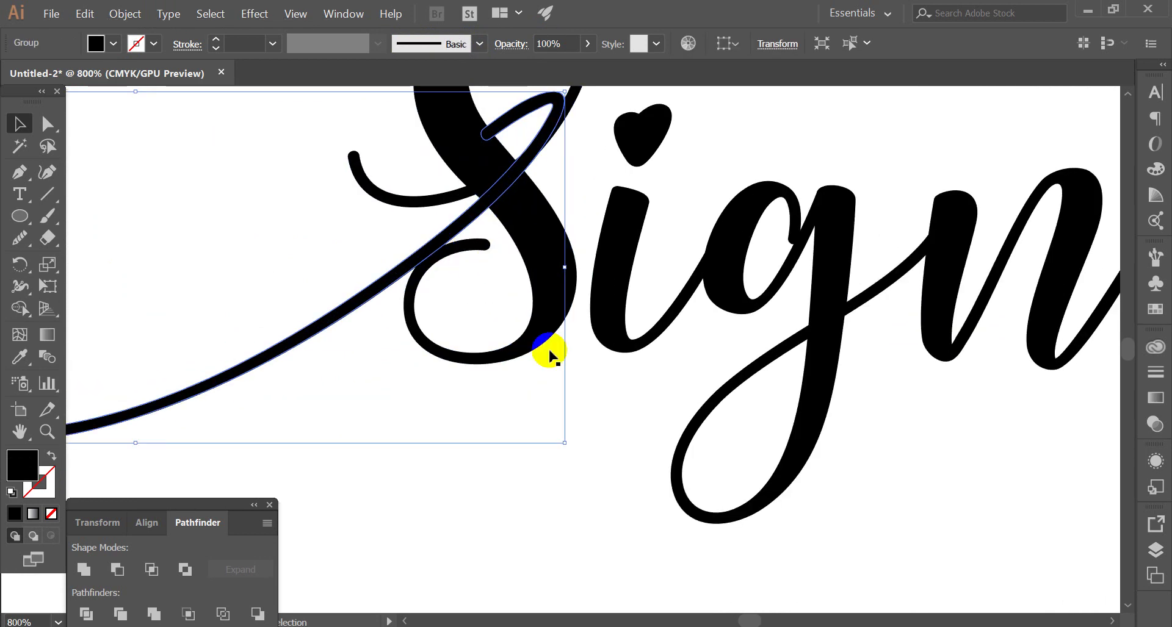
# Rotate the left swash a few degrees clockwise and shift it up-left toward the S.
pyautogui.moveTo(572, 448); pyautogui.dragTo(562, 452)
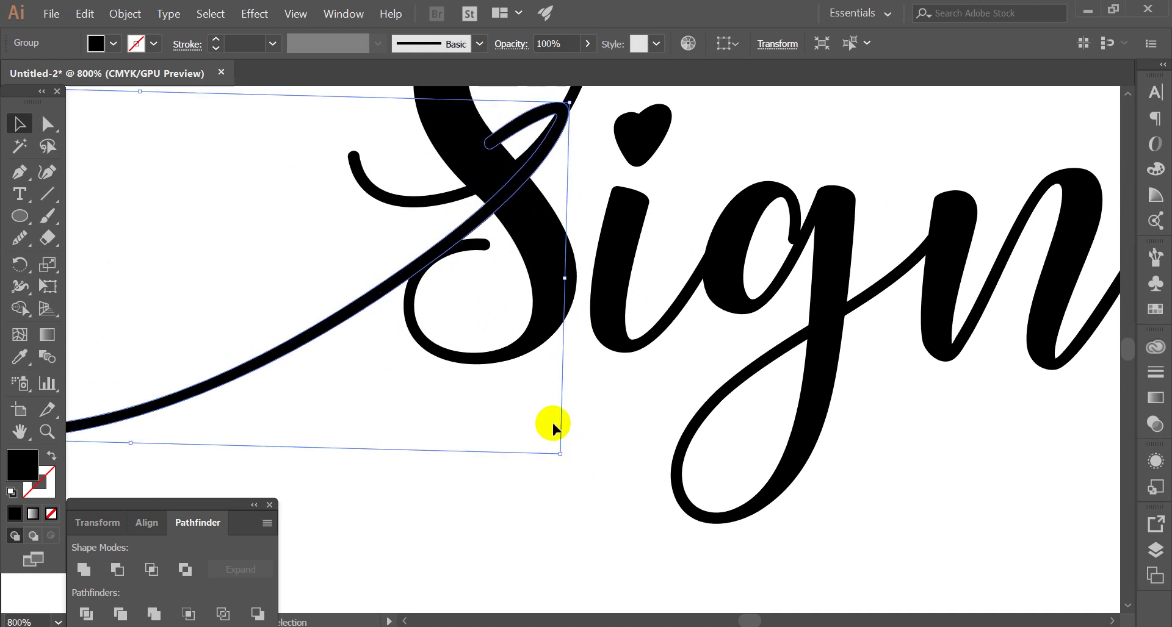
pyautogui.moveTo(401, 284); pyautogui.dragTo(398, 274)
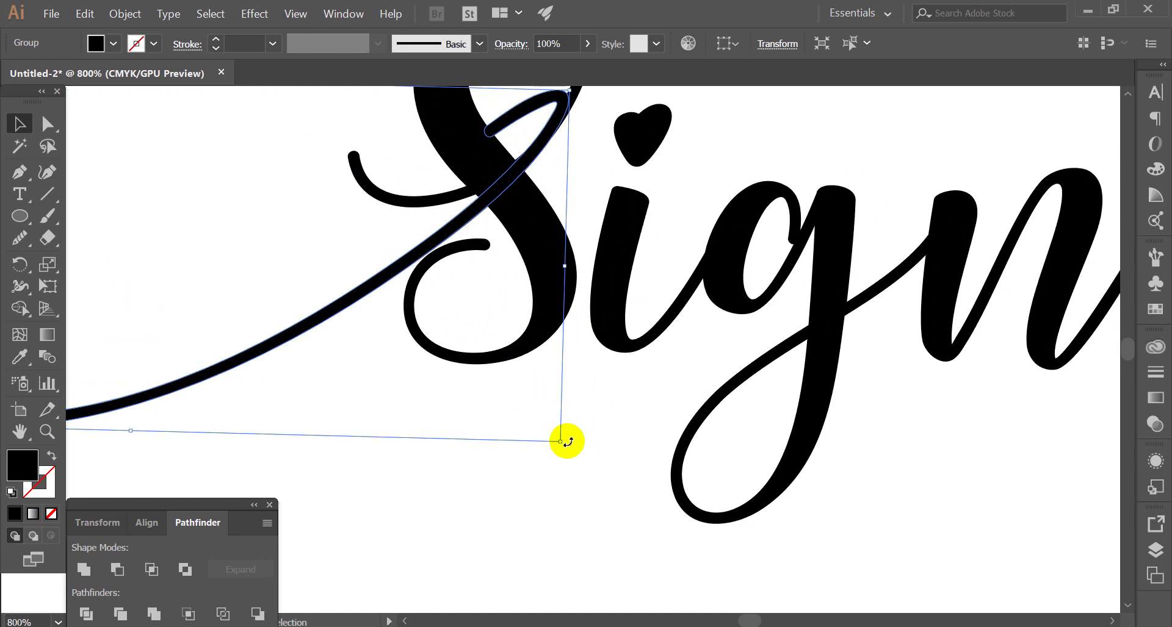
pyautogui.moveTo(566, 440); pyautogui.dragTo(526, 429)
pyautogui.moveTo(333, 308); pyautogui.dragTo(312, 299)
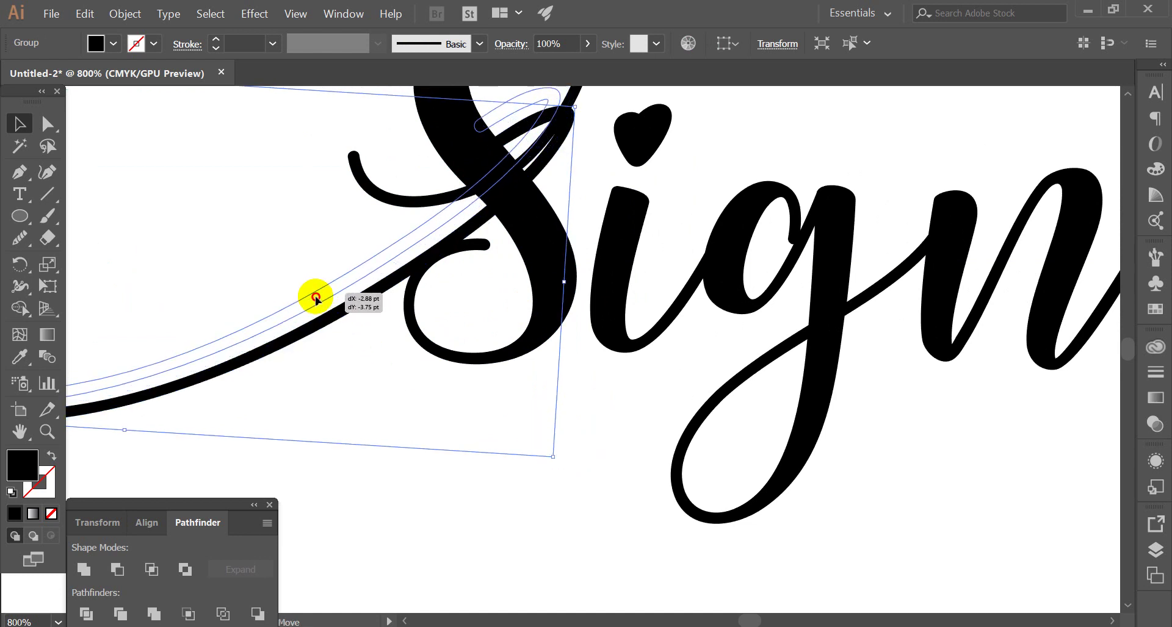
# Nudge the left swash slightly down into place through the S and deselect it.
pyautogui.scroll(2, 464, 183)
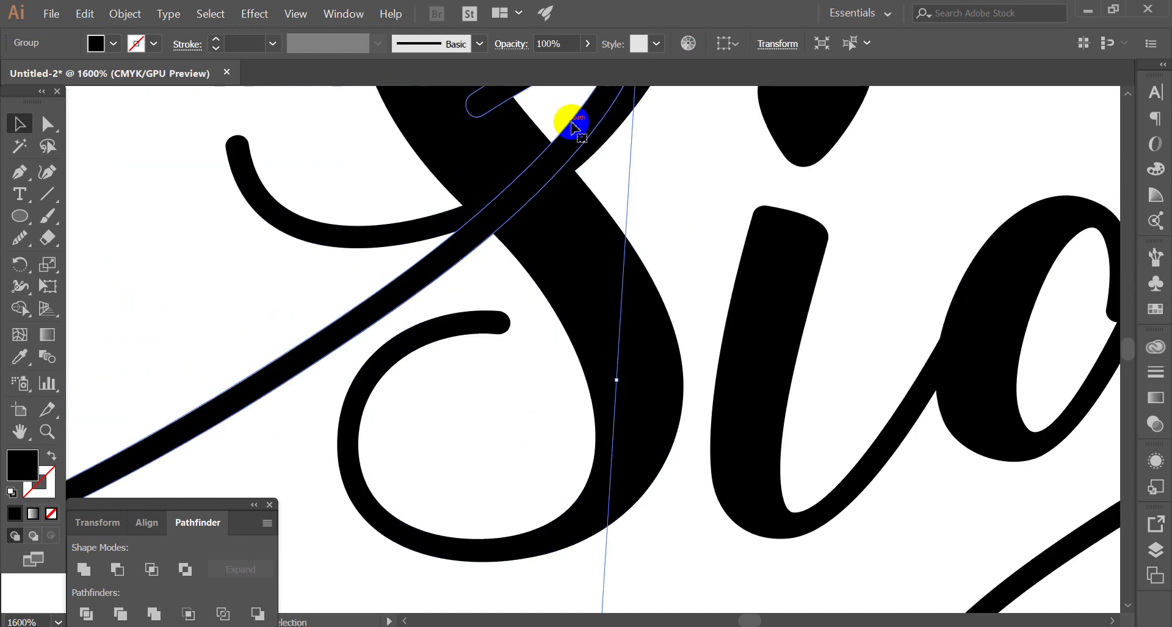
pyautogui.moveTo(571, 124); pyautogui.dragTo(590, 165)
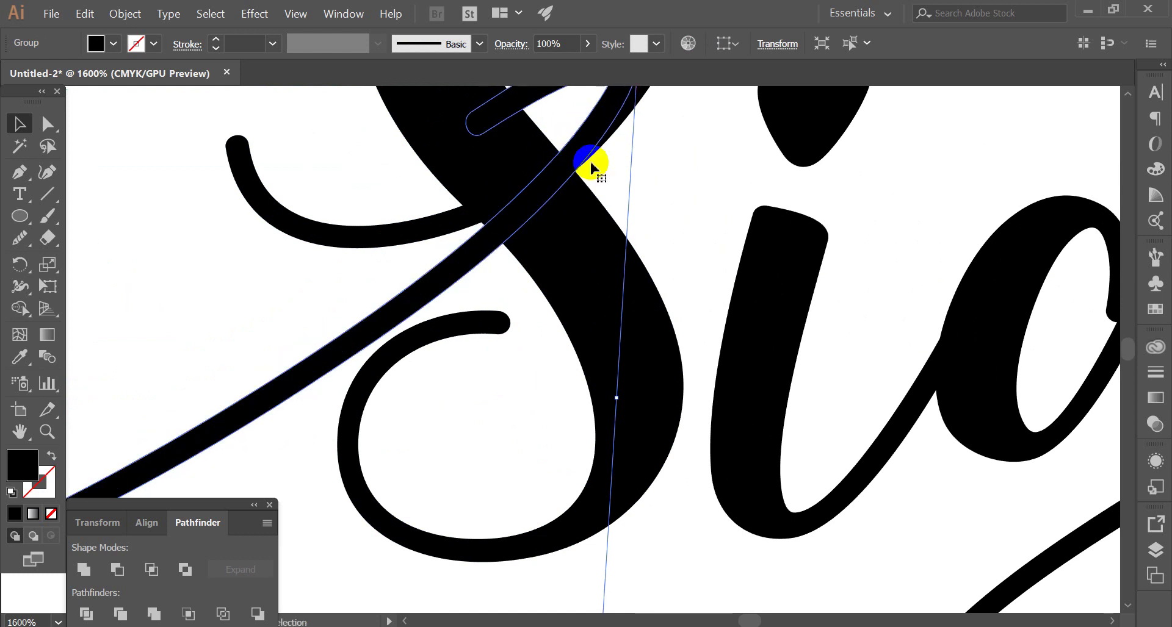
pyautogui.scroll(-2, 616, 177)
pyautogui.click(641, 168)
pyautogui.scroll(-1, 641, 168)
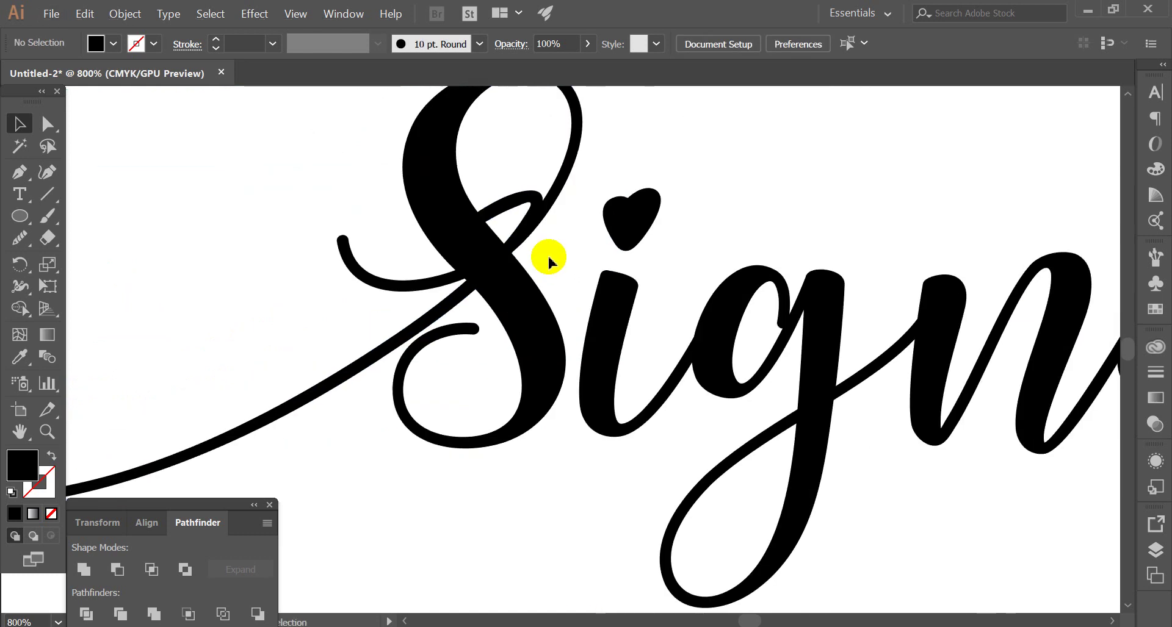
pyautogui.scroll(2, 479, 314)
pyautogui.scroll(2, 437, 222)
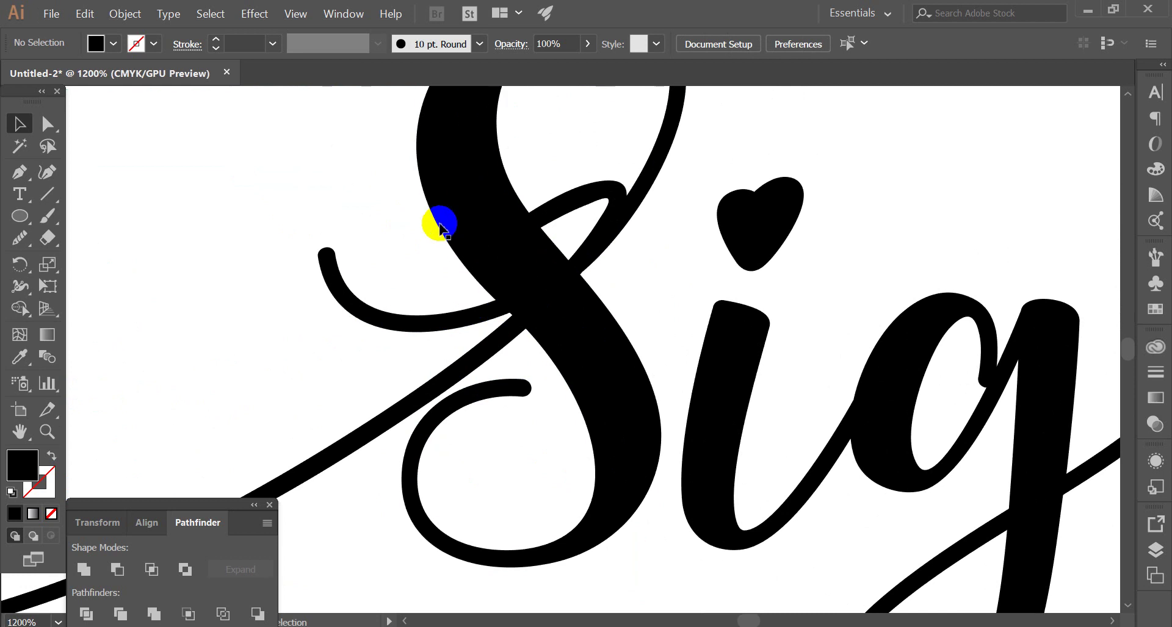
pyautogui.scroll(2, 514, 298)
# Drag the S–swash junction anchor down-right to smooth the join, then add the long swash curve to the selection.
pyautogui.scroll(1, 514, 298)
pyautogui.click(564, 225)
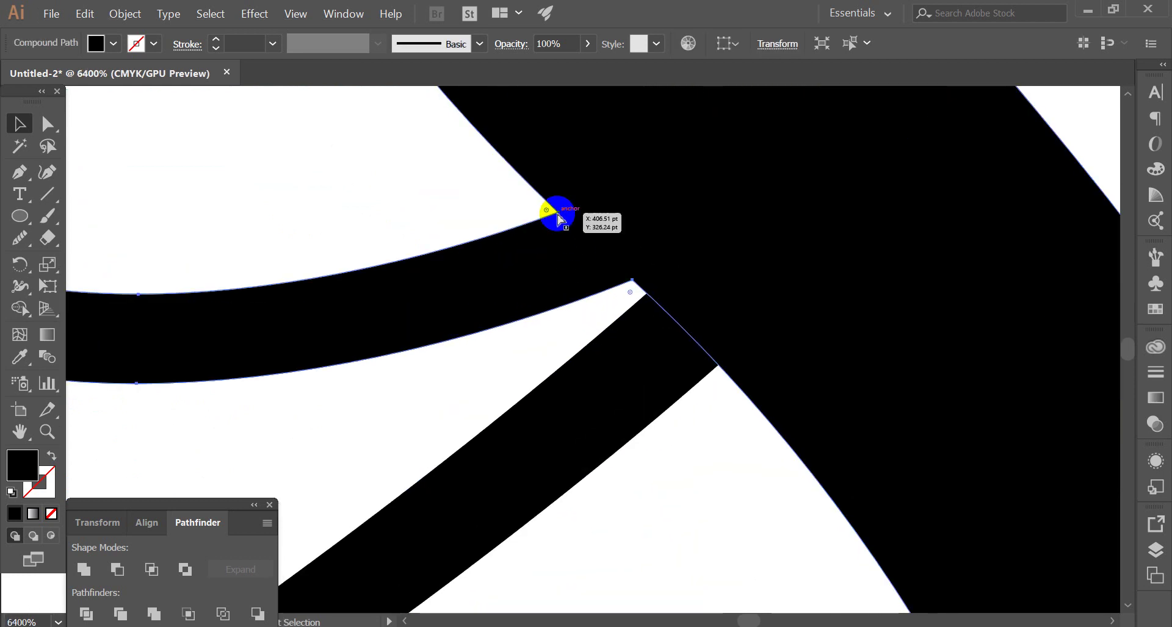
pyautogui.moveTo(559, 218); pyautogui.dragTo(640, 294)
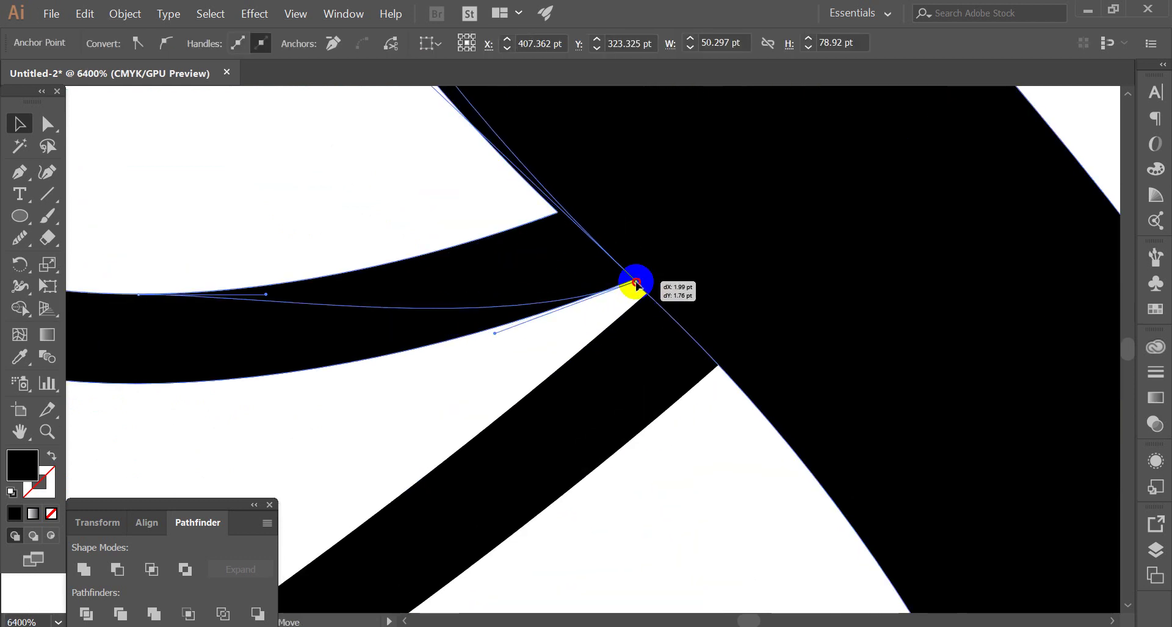
pyautogui.scroll(3, 638, 287)
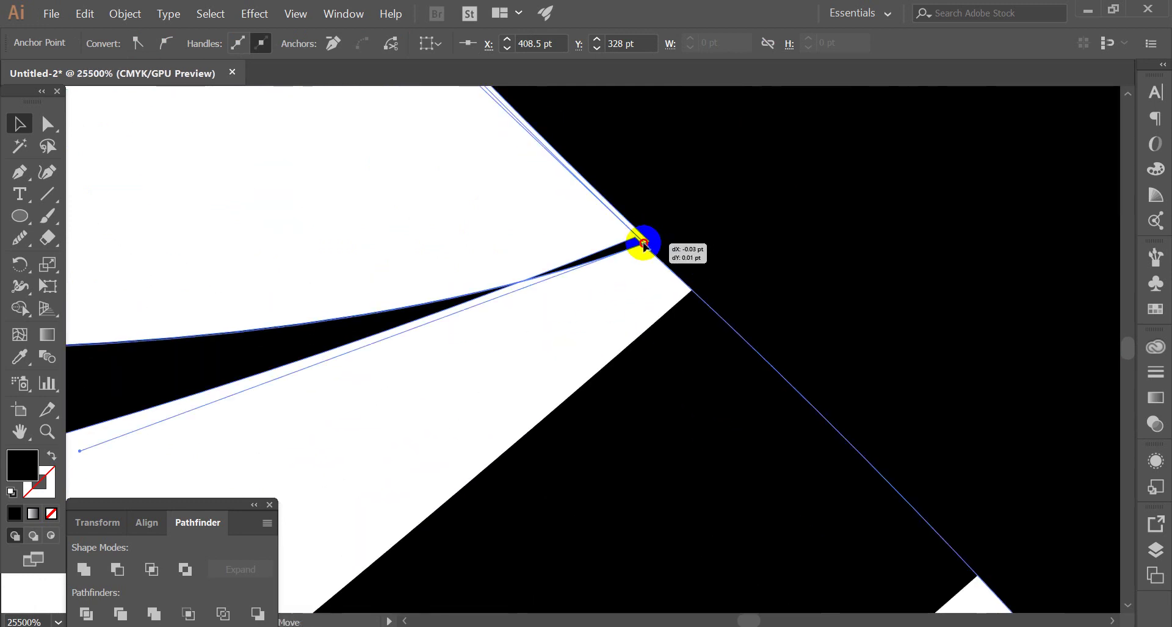
pyautogui.moveTo(649, 244); pyautogui.dragTo(642, 247)
pyautogui.scroll(-5, 642, 247)
pyautogui.scroll(-4, 637, 256)
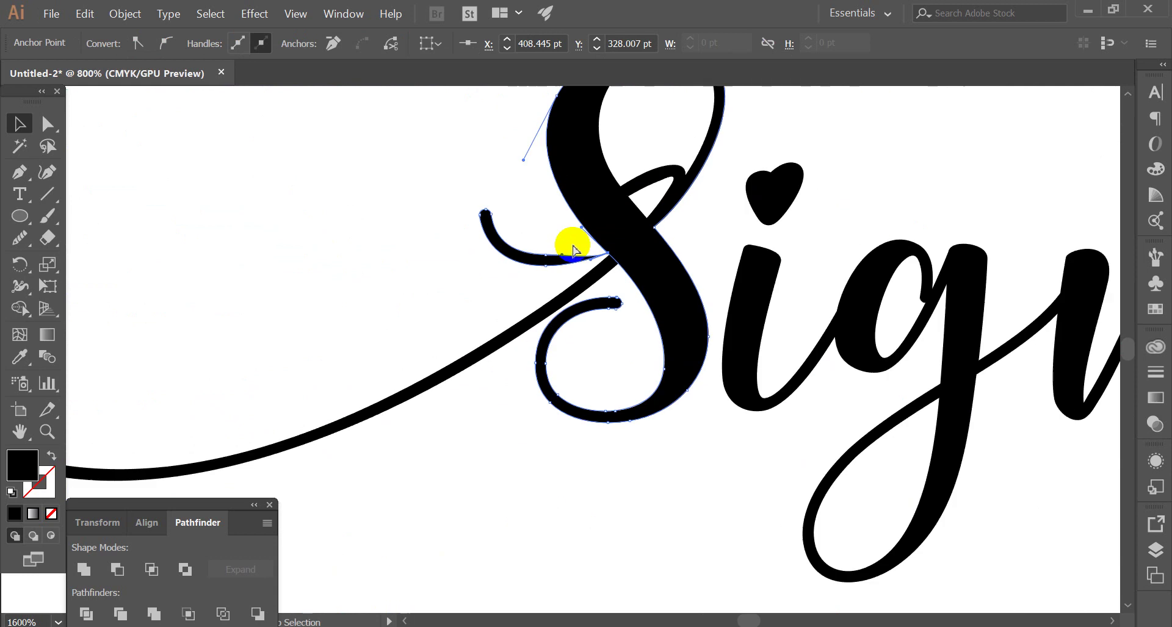
pyautogui.scroll(1, 606, 204)
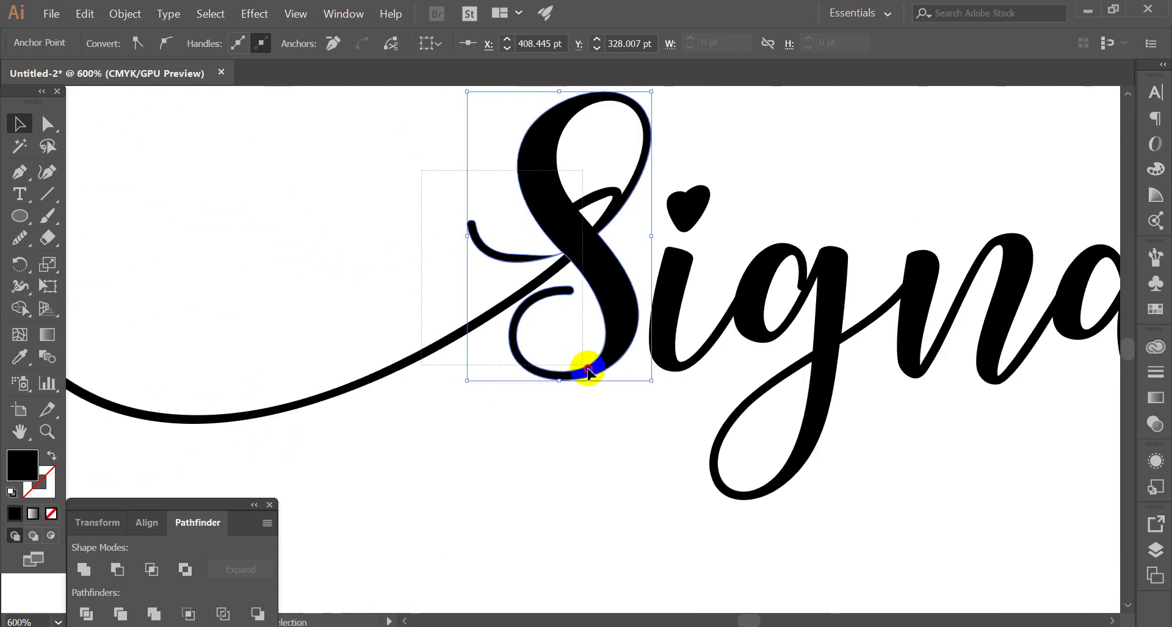
pyautogui.keyDown('shift'); pyautogui.click(581, 383); pyautogui.keyUp('shift')
# Dismiss the shortcut menu and drag the small leftover curl fragment away from the S.
pyautogui.rightClick(443, 256)
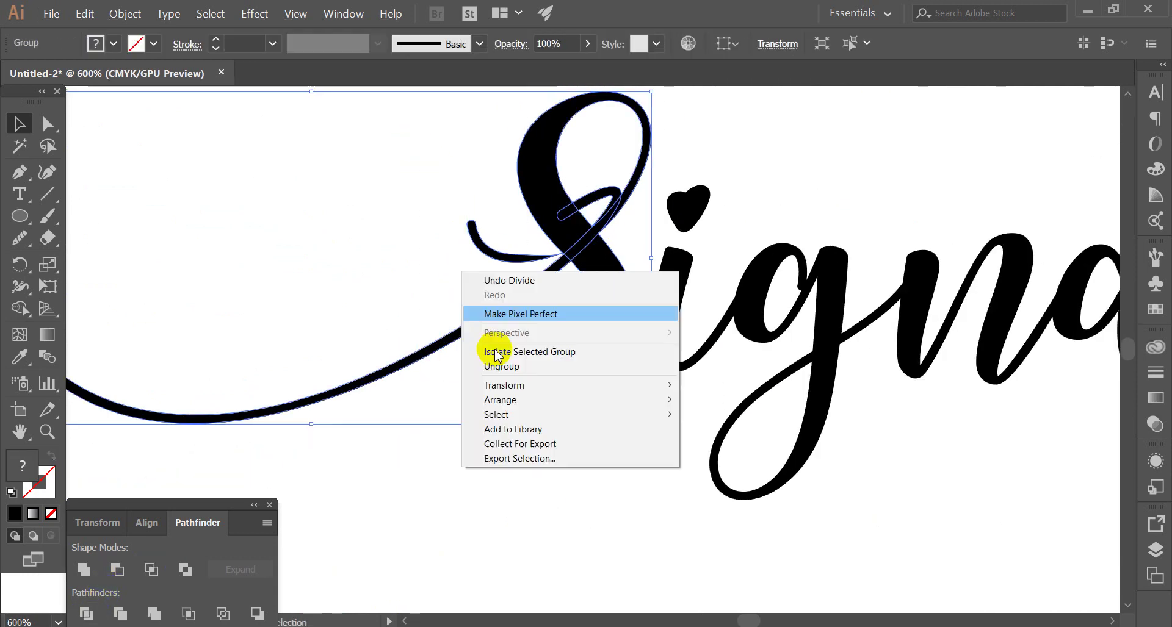
pyautogui.click(451, 367)
pyautogui.scroll(2, 509, 248)
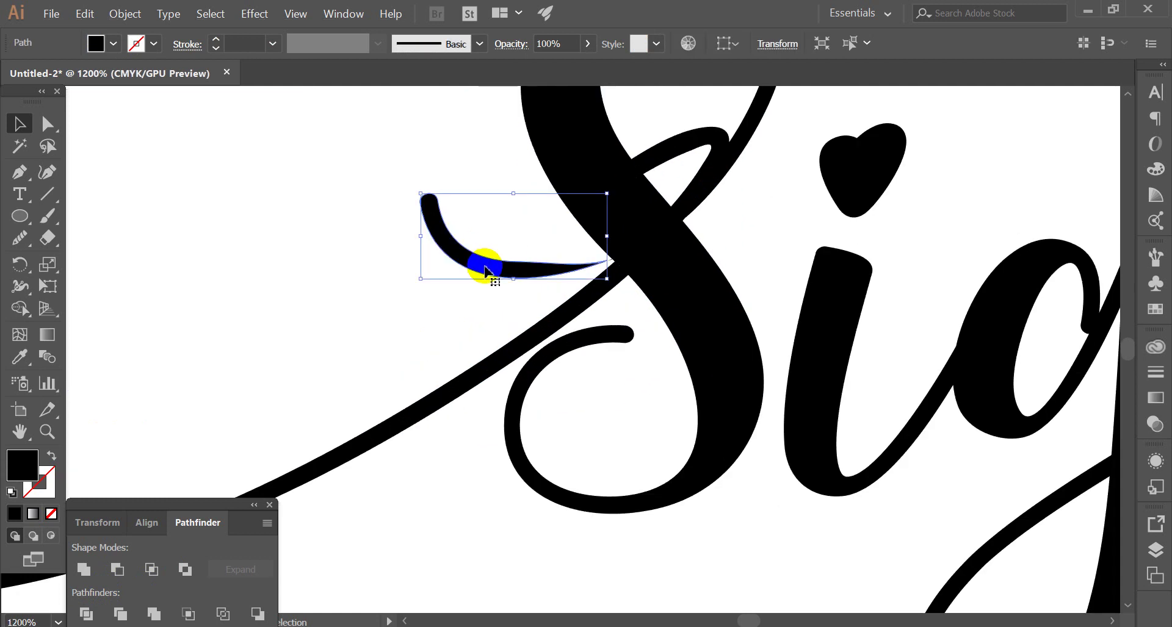
pyautogui.moveTo(489, 267); pyautogui.dragTo(653, 164)
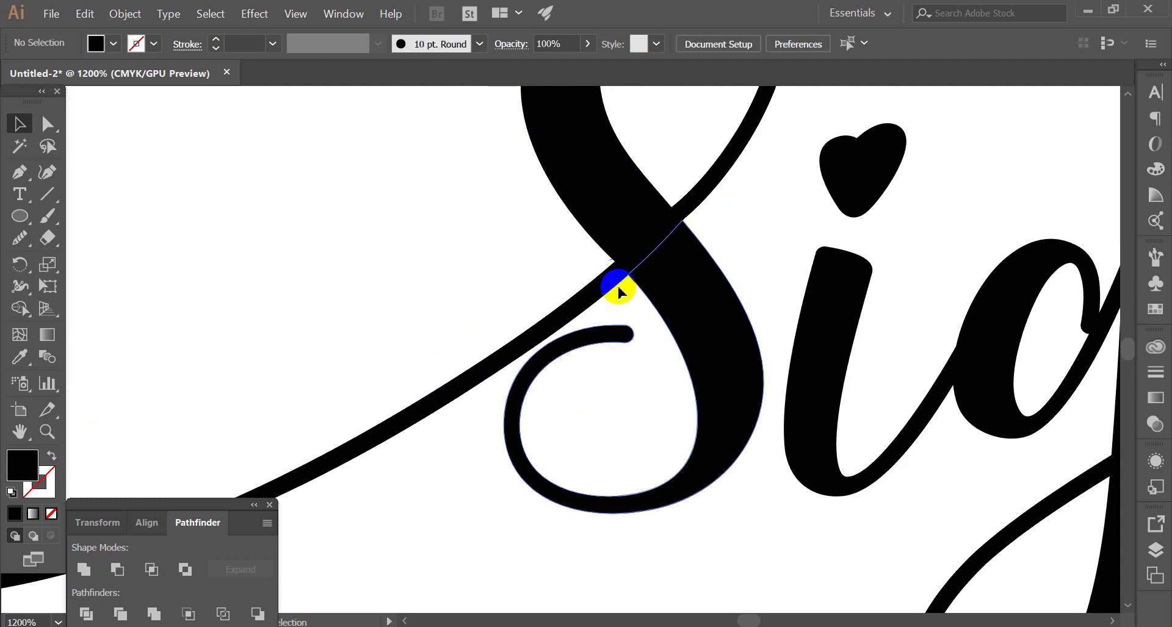
pyautogui.scroll(-5, 610, 287)
pyautogui.scroll(1, 580, 357)
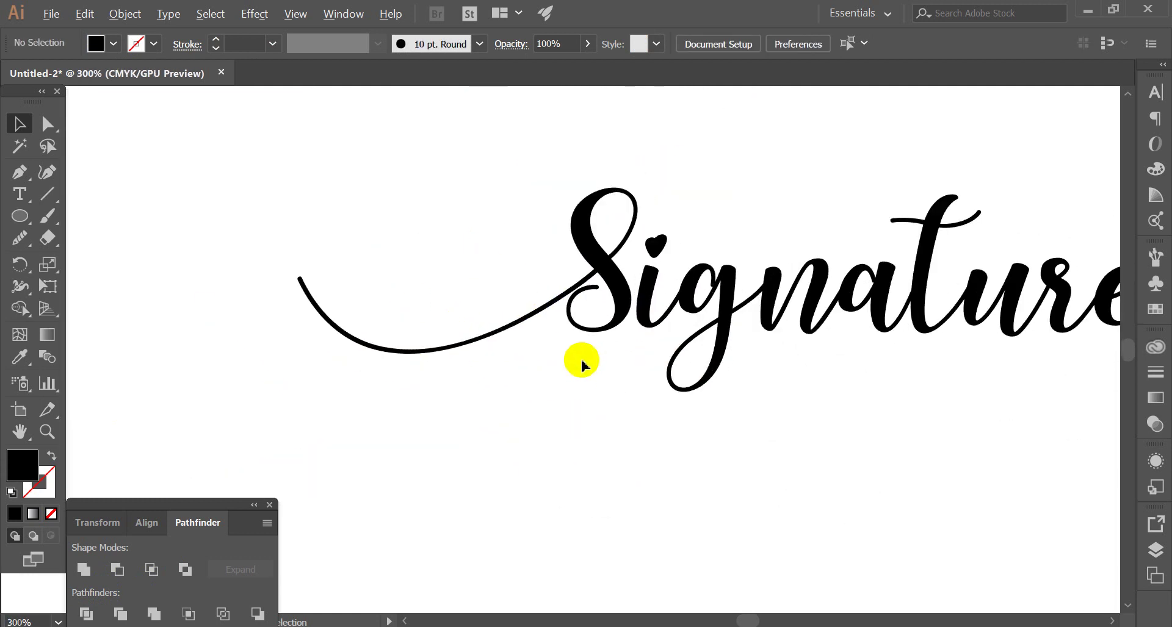
pyautogui.scroll(1, 552, 330)
pyautogui.scroll(2, 555, 296)
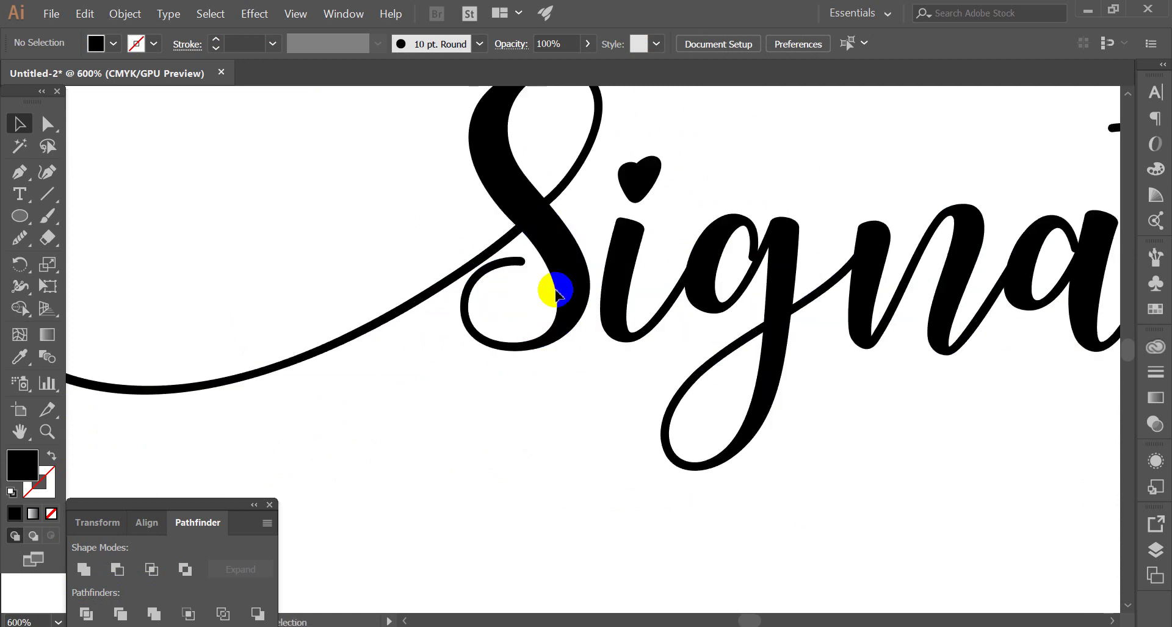
pyautogui.scroll(-3, 595, 287)
pyautogui.scroll(1, 617, 287)
pyautogui.scroll(2, 444, 313)
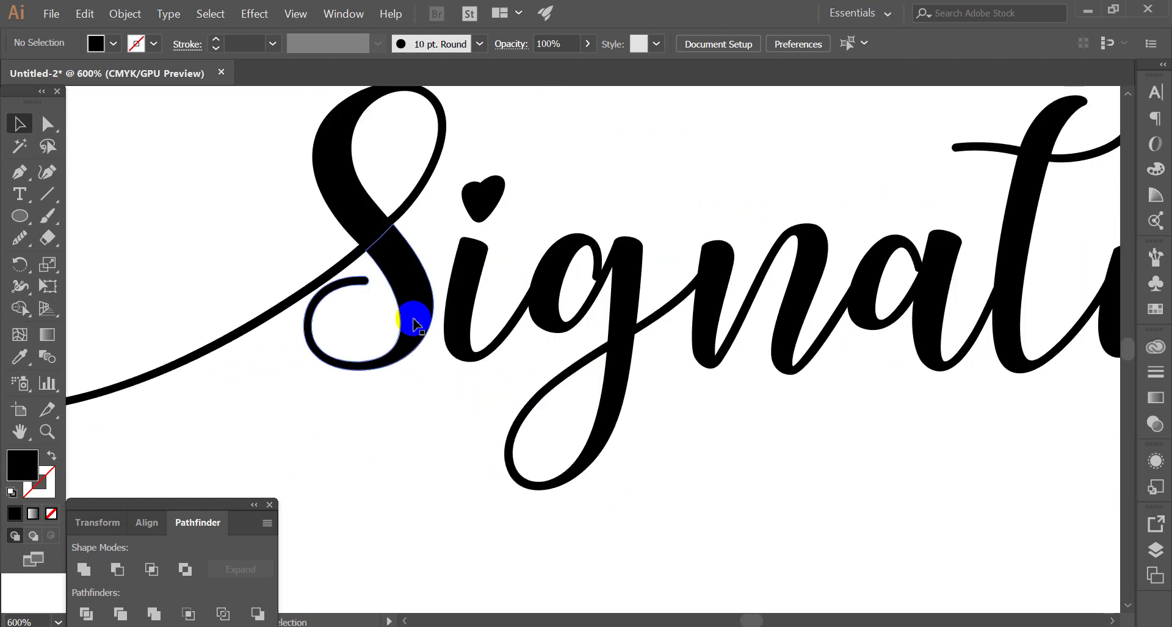
pyautogui.scroll(-3, 374, 297)
# Select the loop at the bottom of the S.
pyautogui.scroll(3, 371, 305)
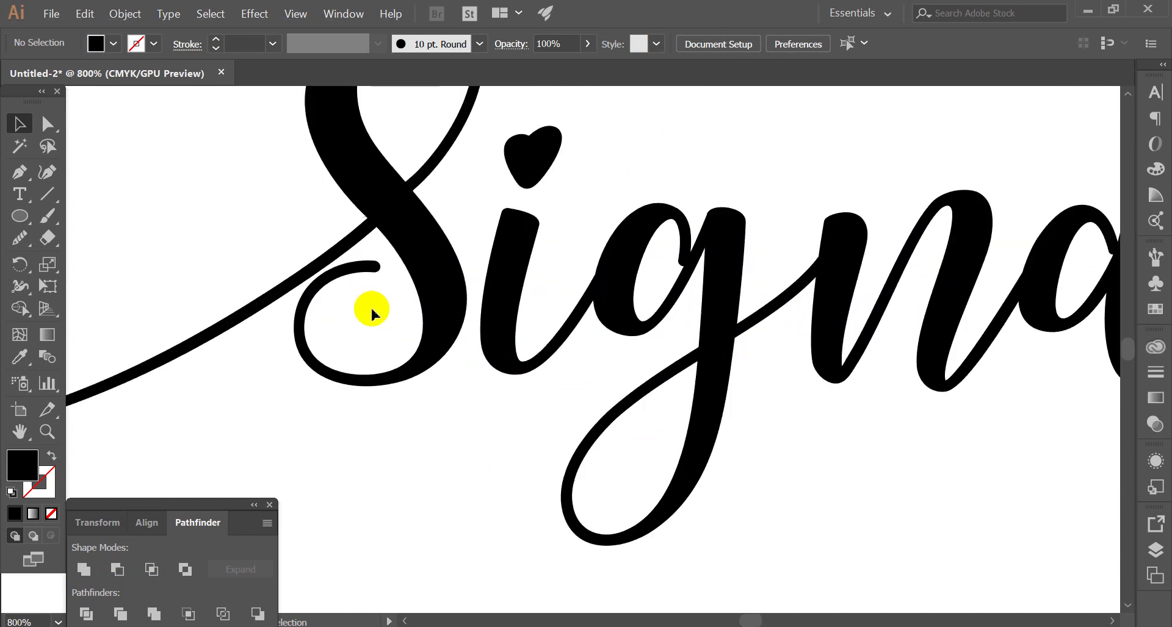
pyautogui.scroll(-1, 388, 314)
pyautogui.scroll(3, 388, 314)
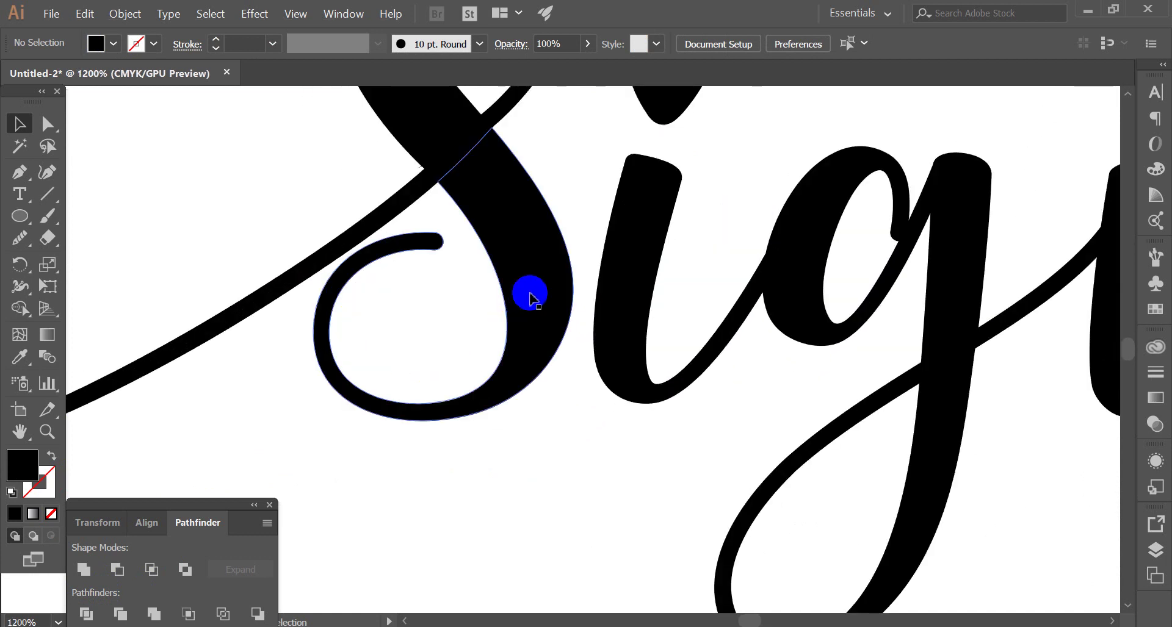
pyautogui.scroll(-3, 674, 183)
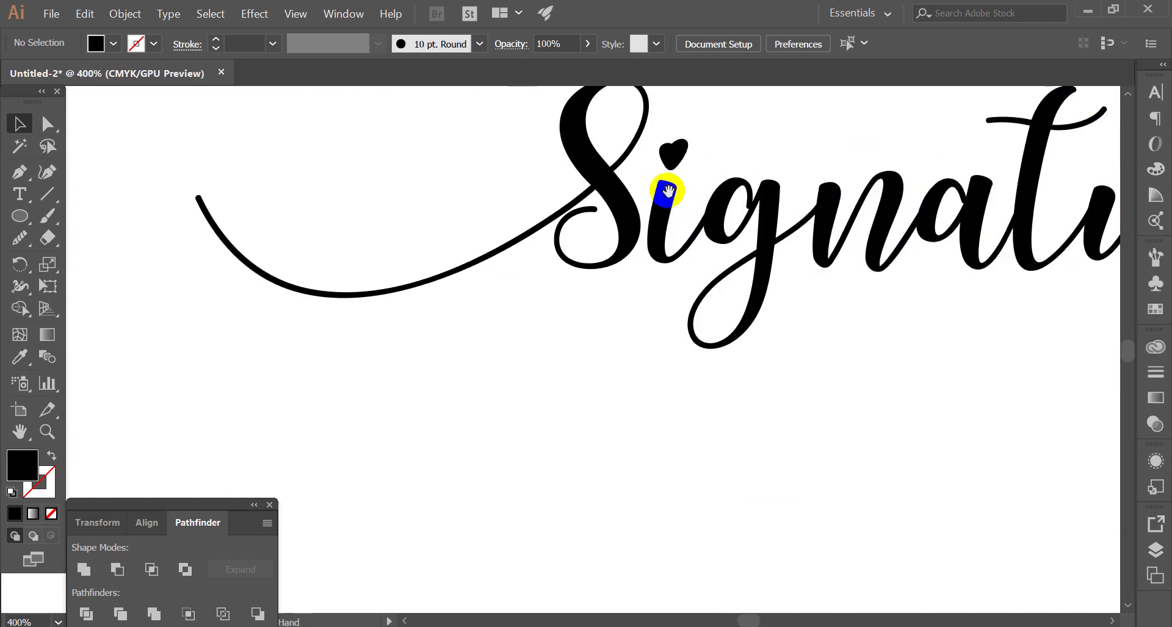
pyautogui.scroll(1, 613, 238)
pyautogui.scroll(2, 537, 312)
pyautogui.scroll(1, 453, 348)
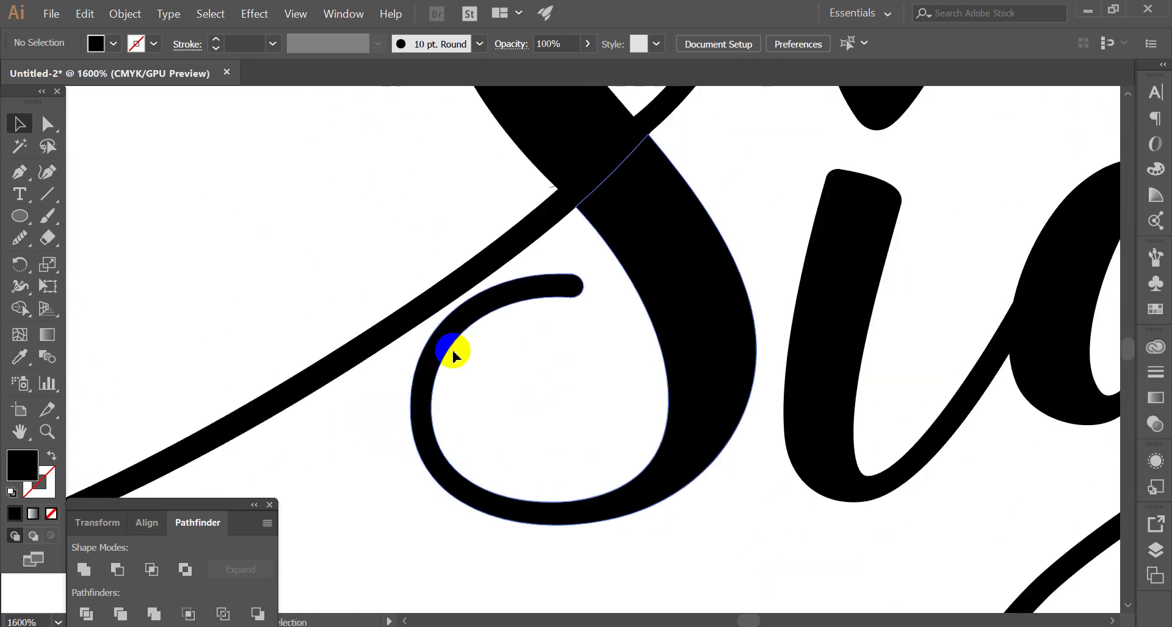
pyautogui.click(439, 353)
pyautogui.scroll(-3, 551, 330)
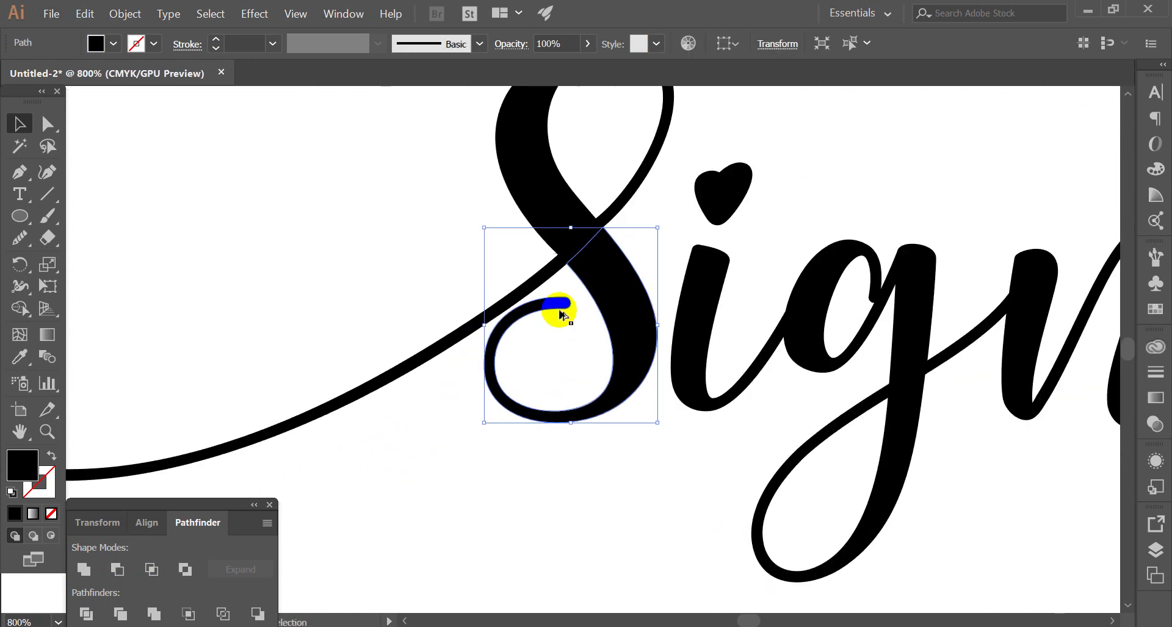
pyautogui.scroll(4, 499, 340)
# Draw a small circle over the curving stroke at the S base and nudge it into place.
pyautogui.click(20, 223)
pyautogui.scroll(2, 405, 381)
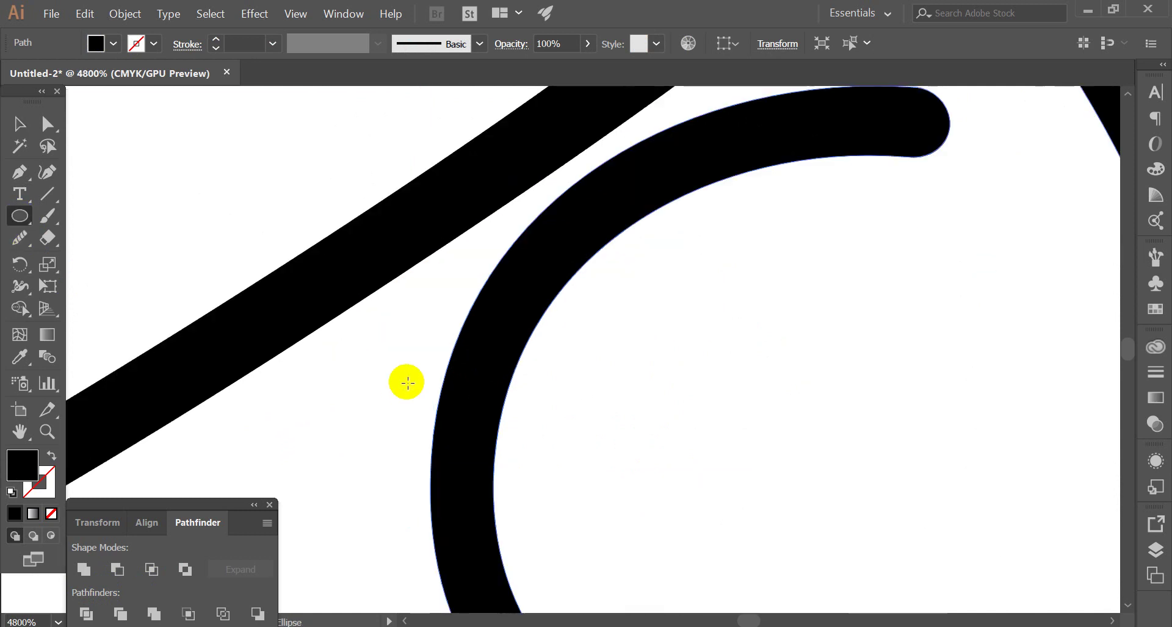
pyautogui.moveTo(471, 397); pyautogui.dragTo(508, 432)
pyautogui.click(19, 127)
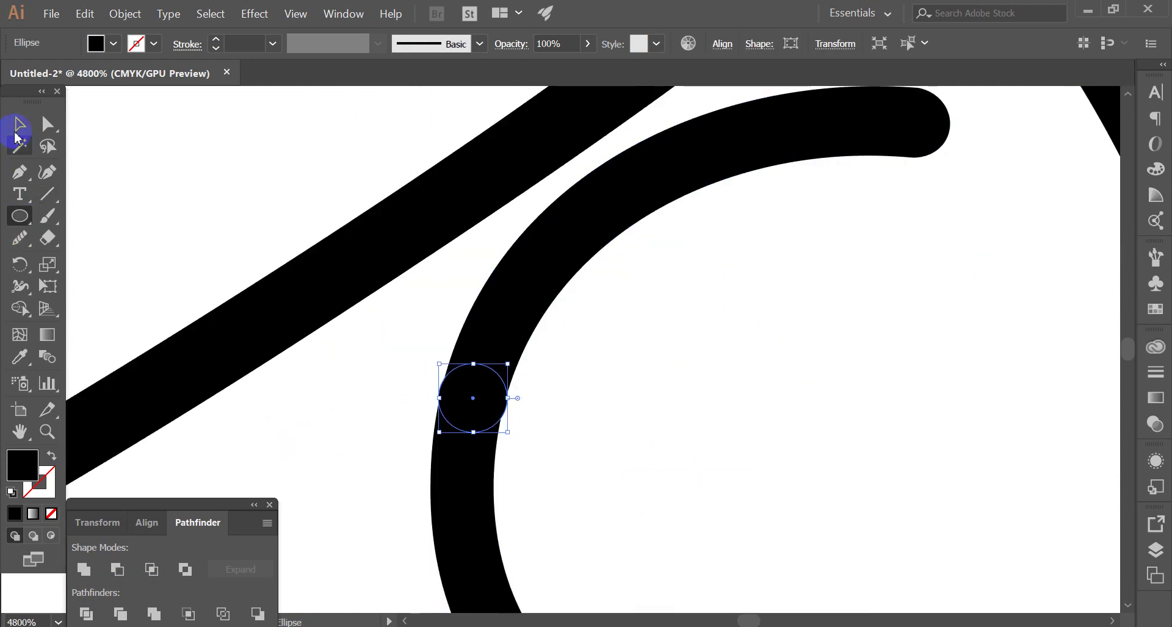
pyautogui.hotkey('ctrl', '+')
pyautogui.click(427, 426)
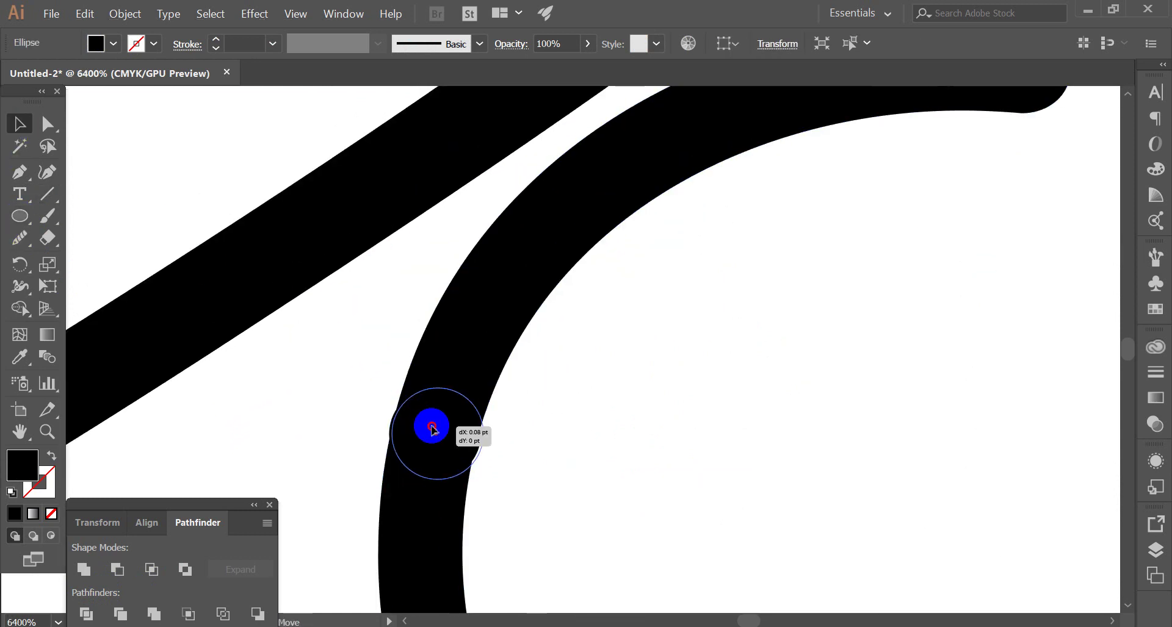
pyautogui.moveTo(431, 429); pyautogui.dragTo(432, 431)
# Select the circle with the arc, then resize the circle to fit the stroke width.
pyautogui.keyDown('shift'); pyautogui.click(366, 348); pyautogui.keyUp('shift')
pyautogui.click(249, 567)
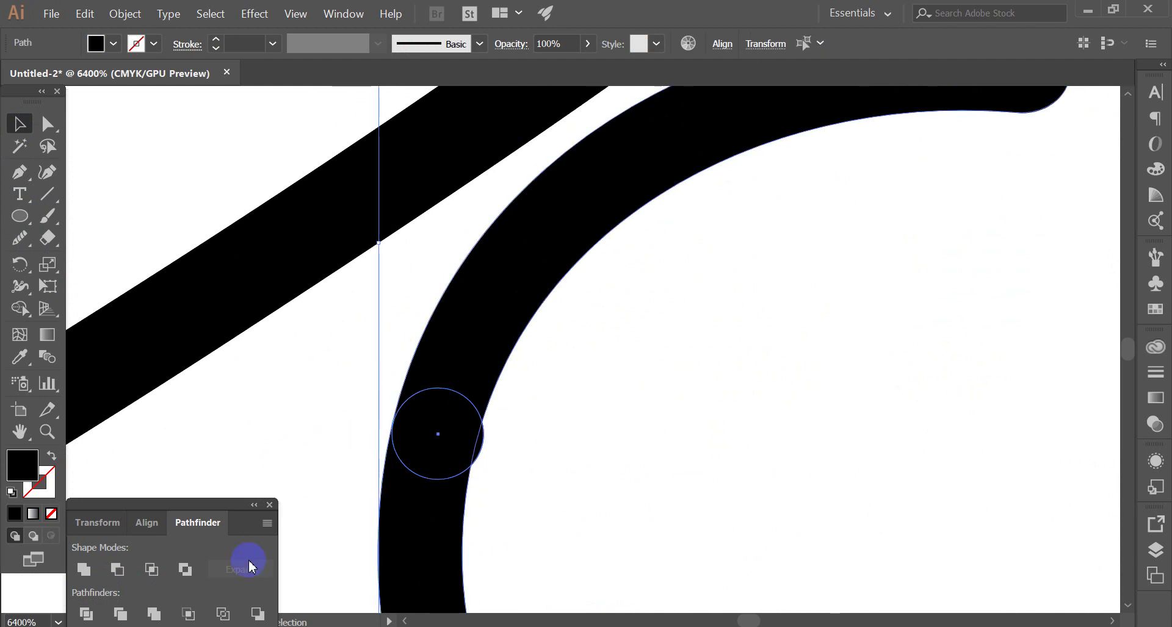
pyautogui.click(484, 450)
pyautogui.scroll(2, 484, 450)
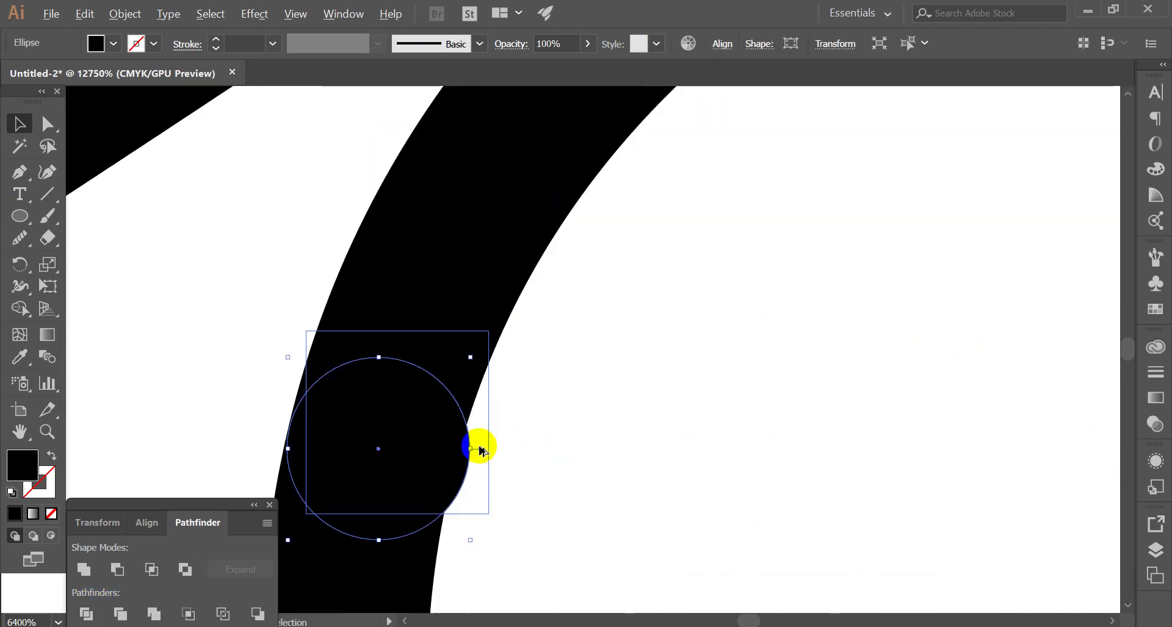
pyautogui.moveTo(472, 452); pyautogui.dragTo(461, 452)
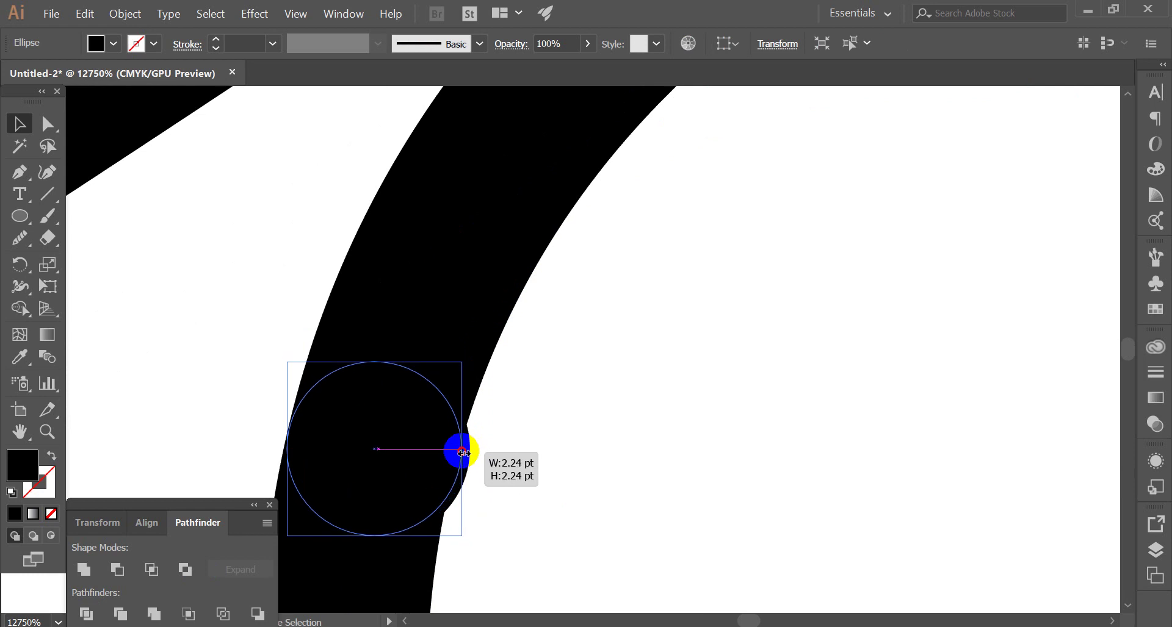
pyautogui.scroll(2, 289, 444)
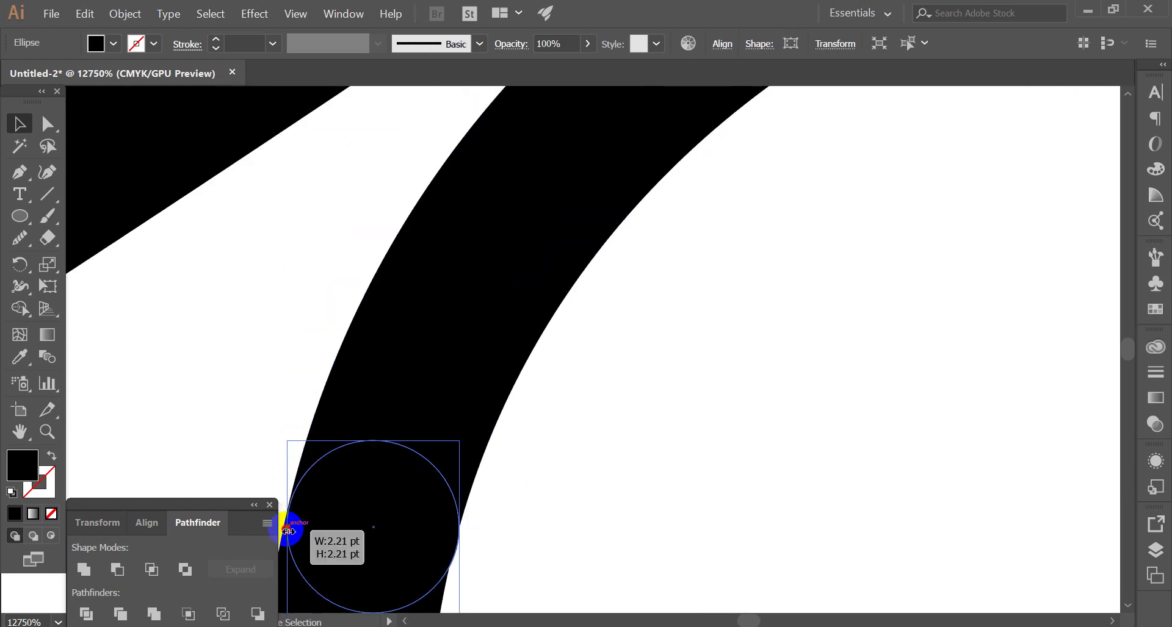
pyautogui.moveTo(288, 531); pyautogui.dragTo(293, 531)
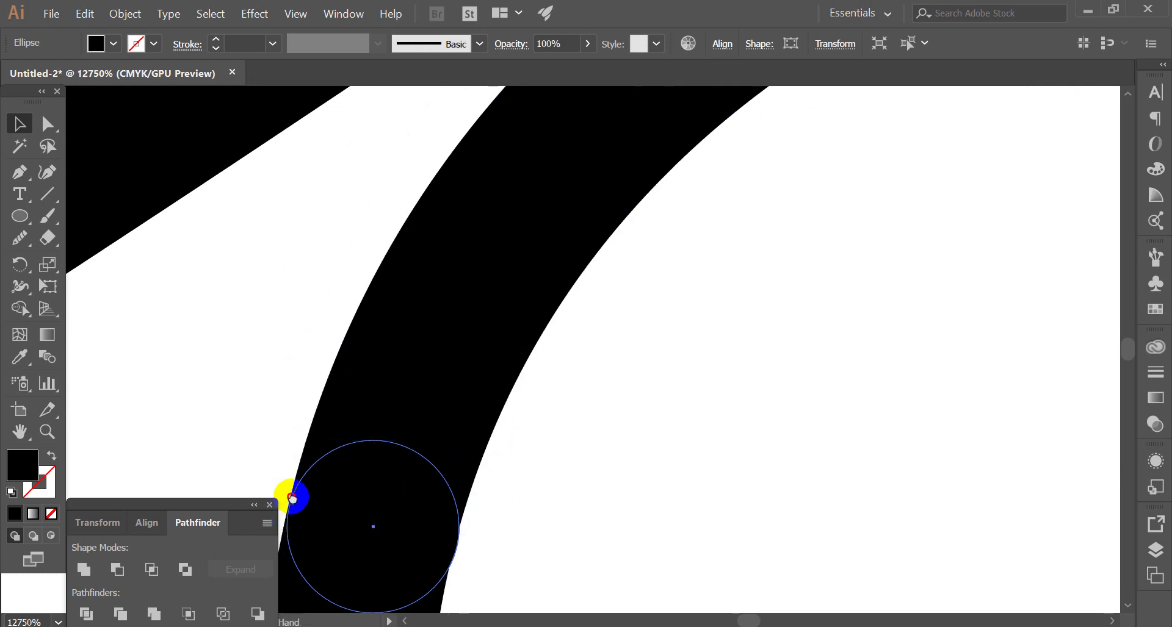
pyautogui.scroll(3, 366, 398)
pyautogui.scroll(3, 368, 391)
pyautogui.scroll(-5, 403, 427)
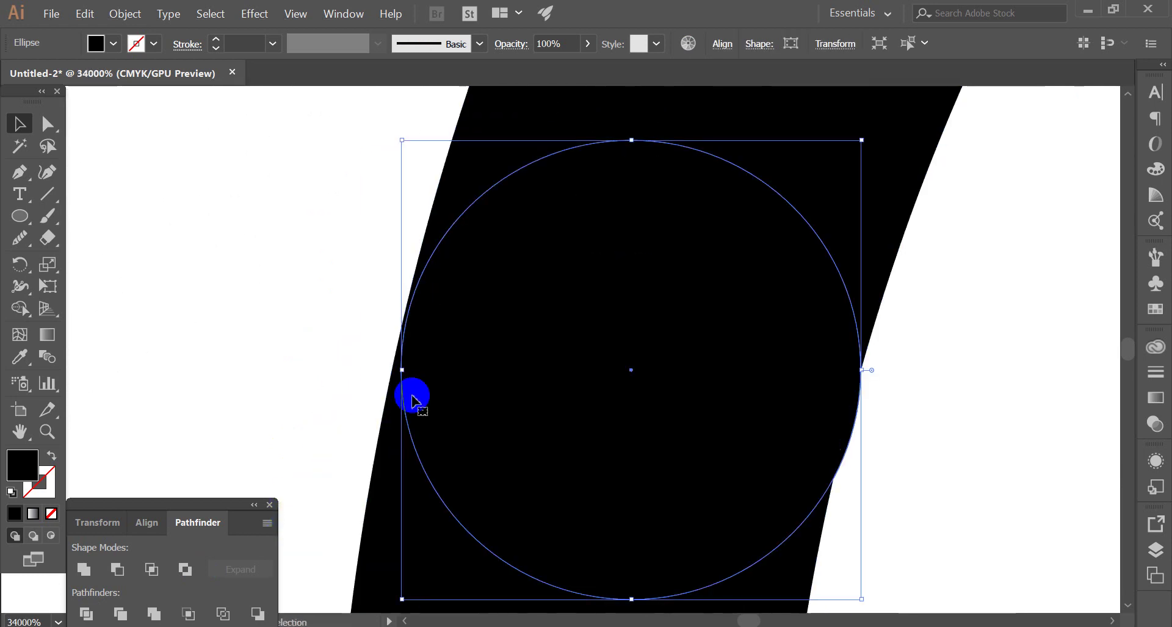
pyautogui.moveTo(402, 372); pyautogui.dragTo(272, 283)
pyautogui.scroll(-4, 399, 375)
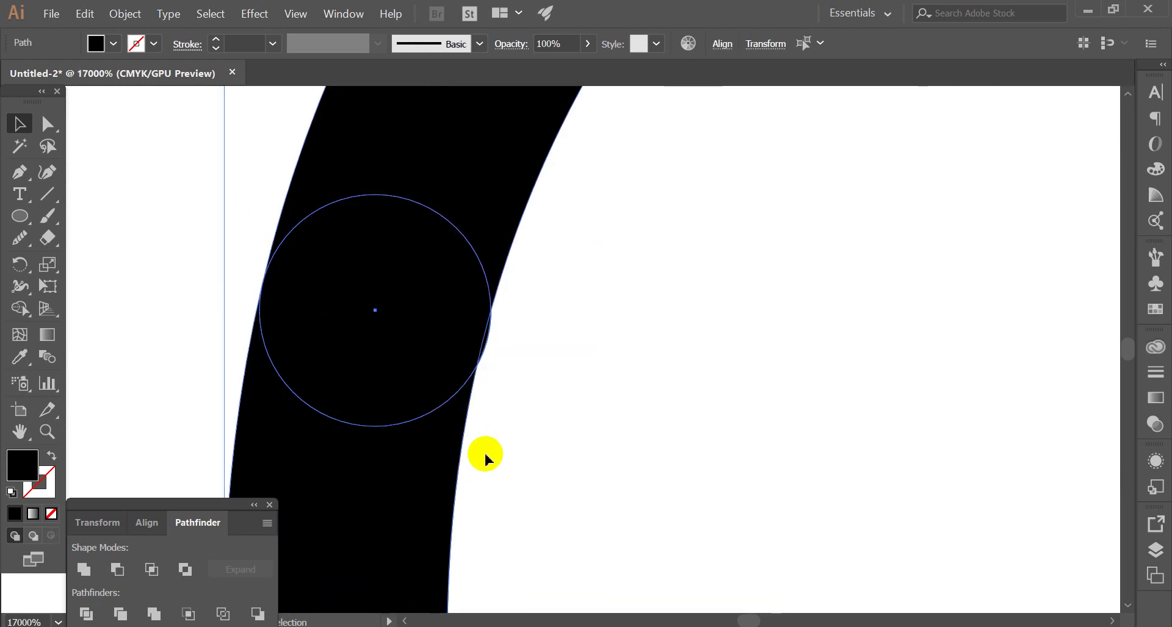
# Ungroup the divided pieces and select the arc stroke.
pyautogui.rightClick(394, 345)
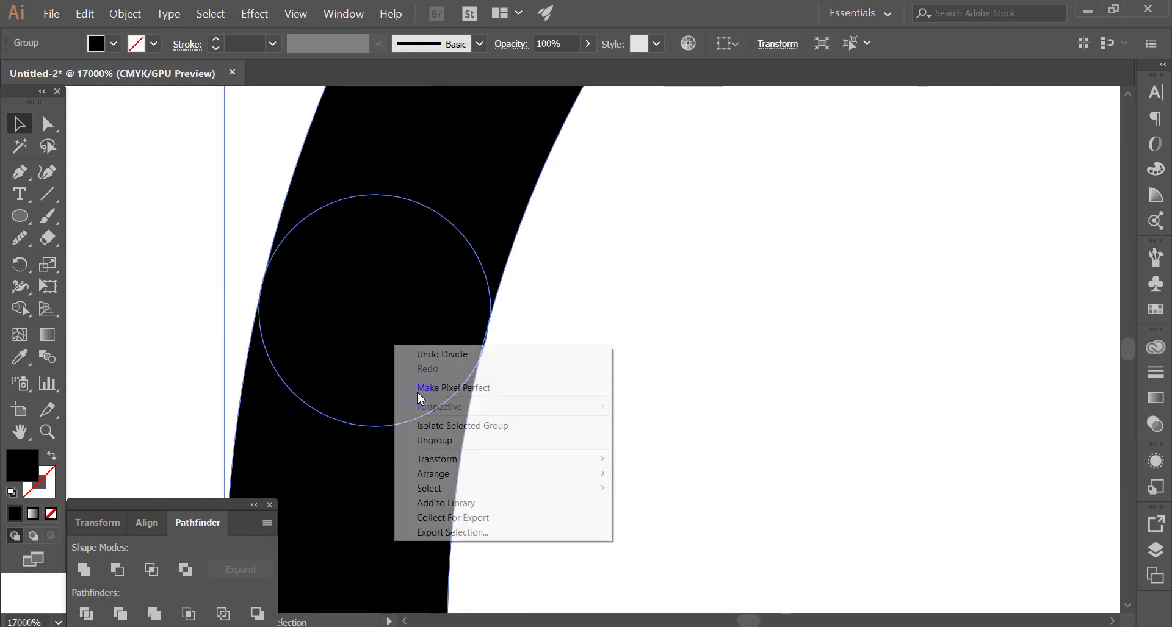
pyautogui.click(441, 437)
pyautogui.scroll(-3, 522, 245)
pyautogui.click(522, 244)
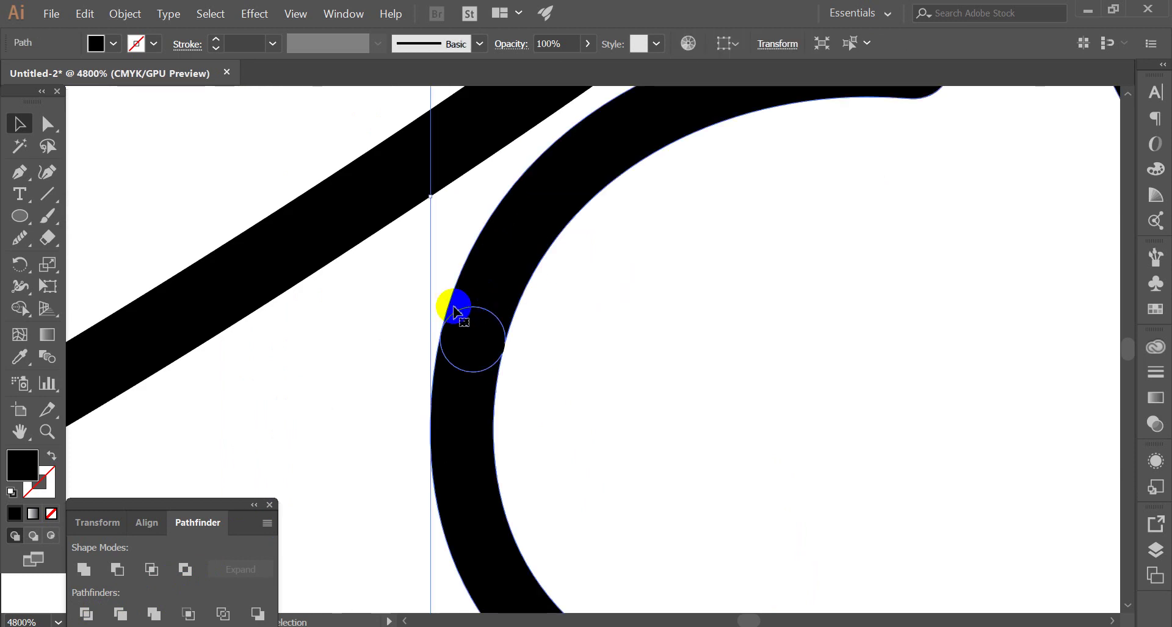
# Draw a short line across the stroke and Divide the stroke with the circle and line.
pyautogui.click(47, 194)
pyautogui.scroll(2, 366, 317)
pyautogui.moveTo(394, 276)
pyautogui.mouseDown()
pyautogui.moveTo(459, 303)
pyautogui.moveTo(481, 285)
pyautogui.mouseUp()
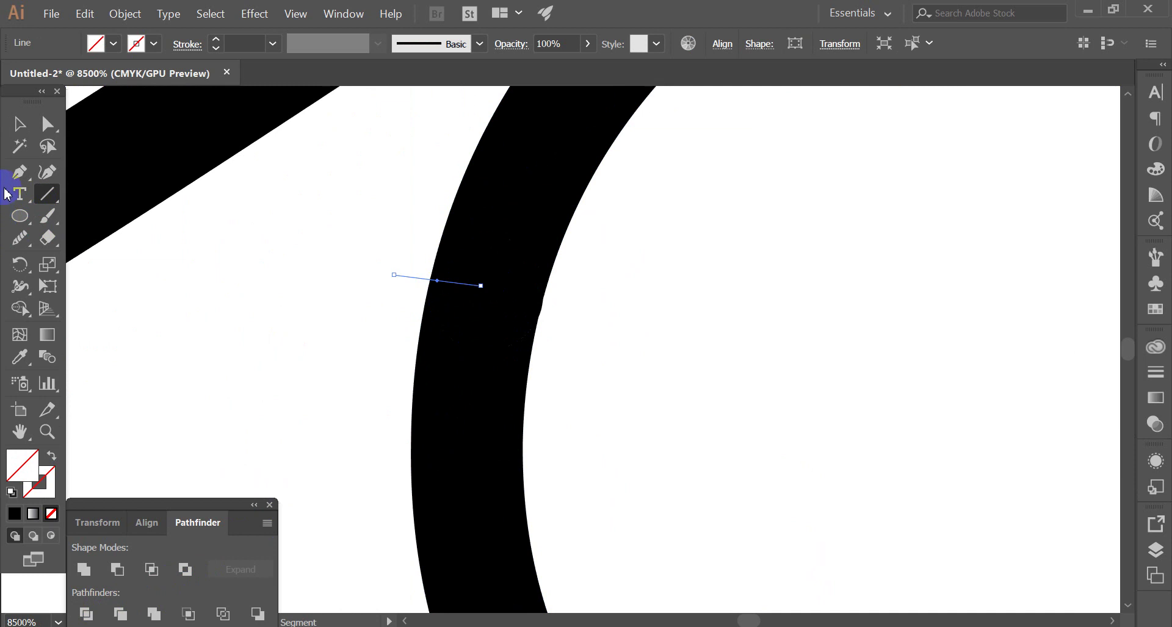
pyautogui.click(18, 128)
pyautogui.moveTo(380, 222); pyautogui.dragTo(621, 325)
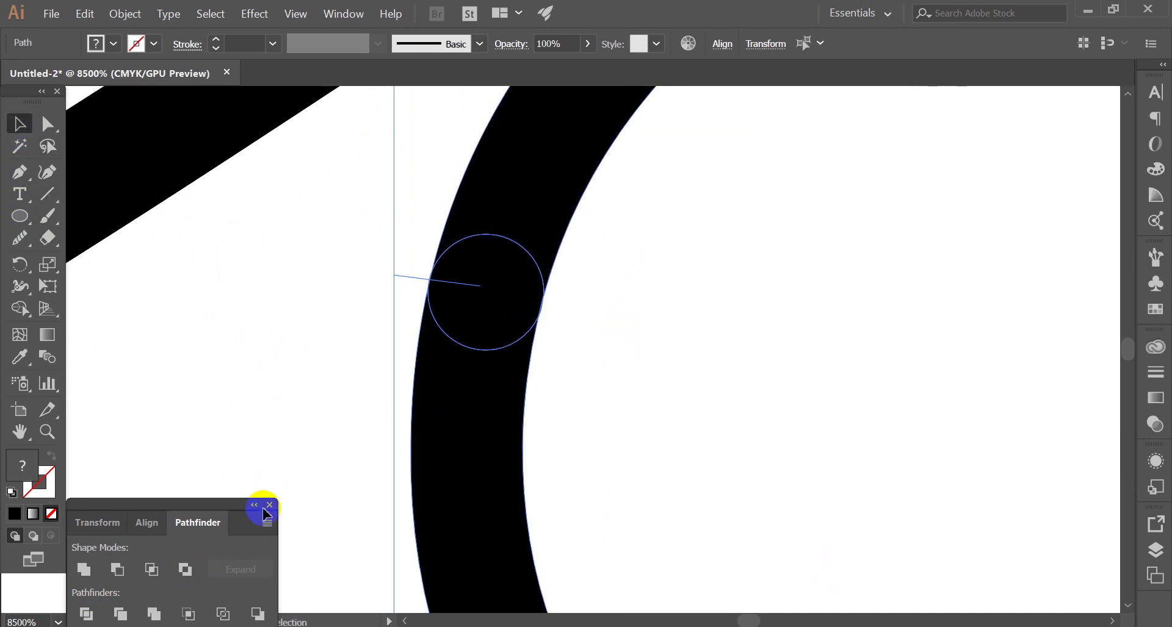
pyautogui.click(86, 614)
# Ungroup the divided pieces, delete the leftover upper arc, and select the remaining swash pieces.
pyautogui.rightClick(437, 322)
pyautogui.click(479, 416)
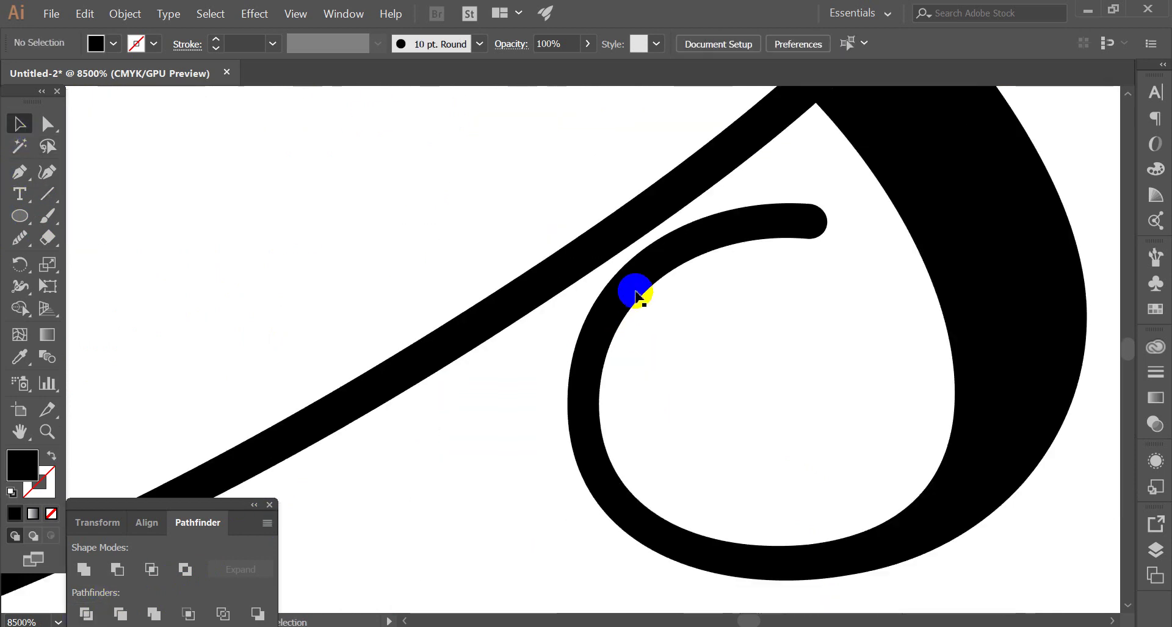
pyautogui.click(638, 285)
pyautogui.press('Delete')
pyautogui.moveTo(543, 334); pyautogui.dragTo(688, 432)
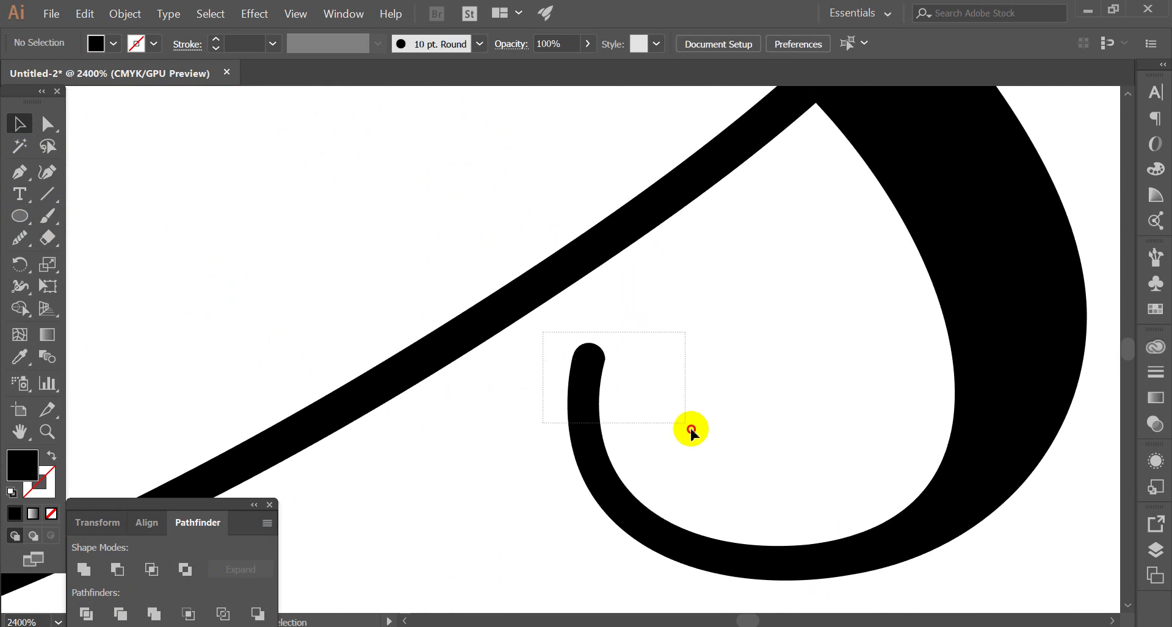
pyautogui.click(82, 569)
# Unite the remaining pieces into one shape, then select the paths around the end of the e.
pyautogui.scroll(-5, 534, 437)
pyautogui.click(535, 438)
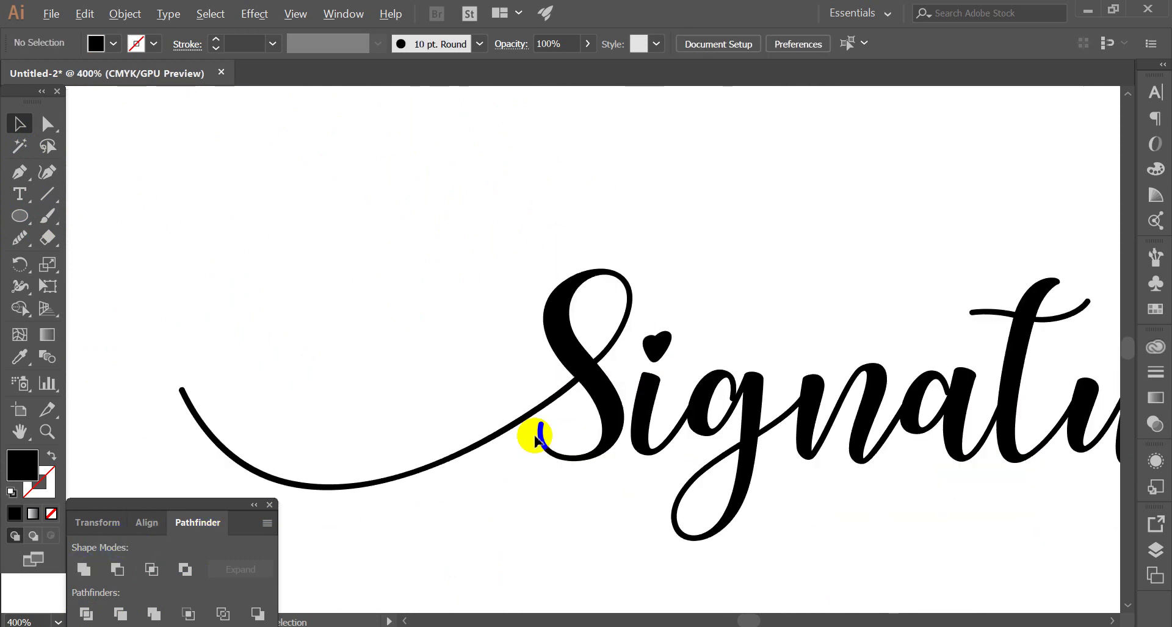
pyautogui.scroll(-2, 617, 498)
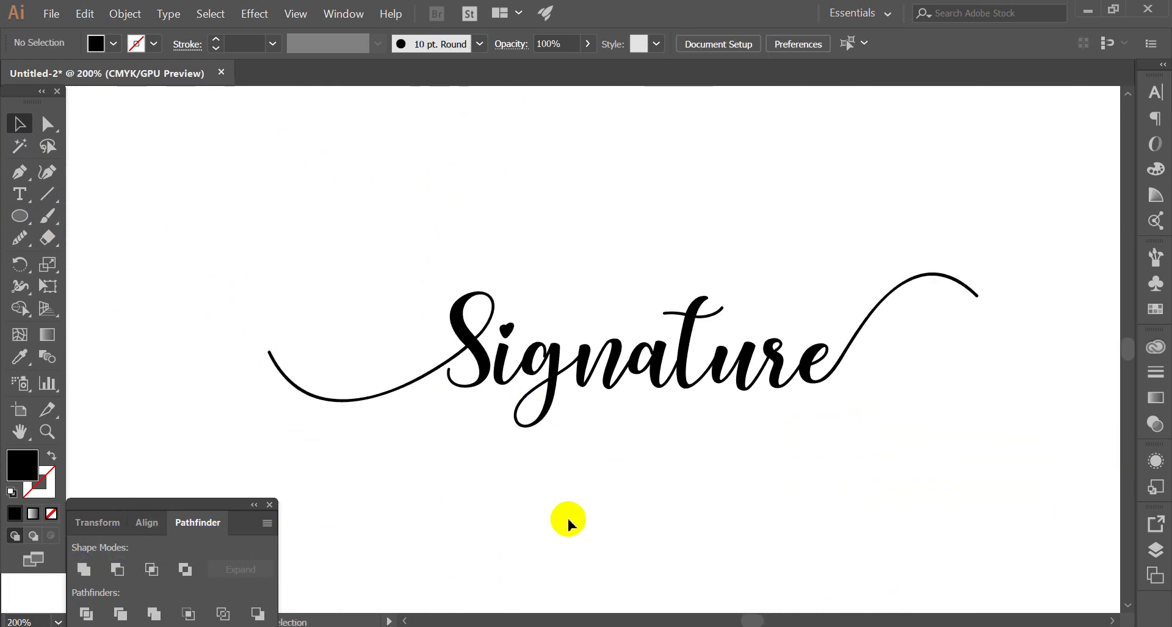
pyautogui.click(854, 342)
pyautogui.scroll(2, 850, 348)
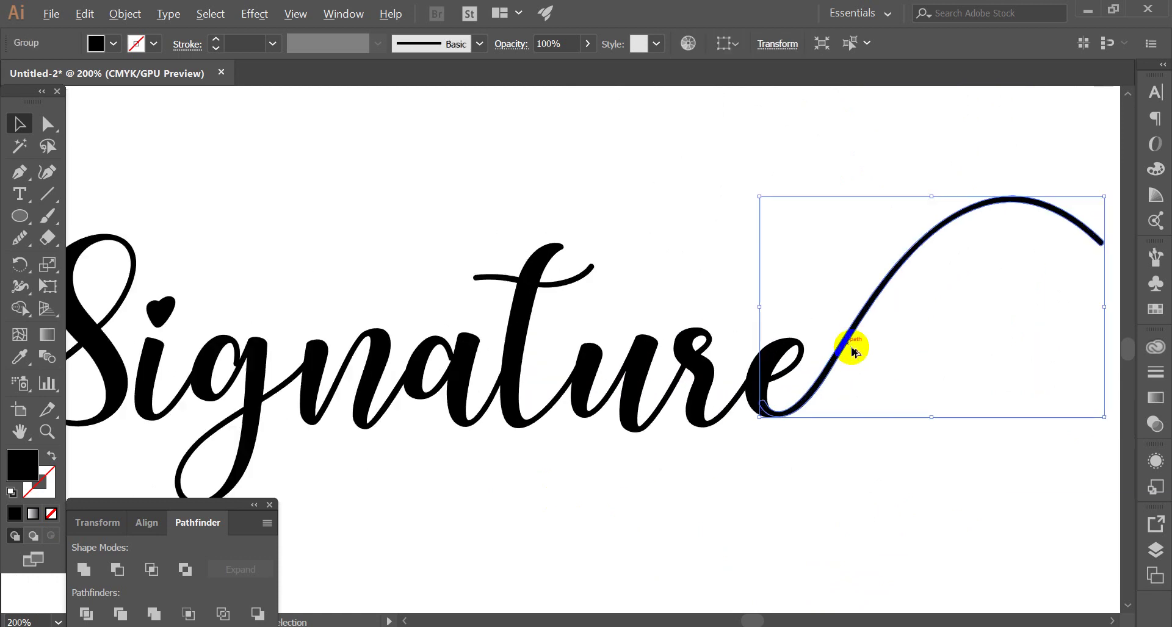
pyautogui.scroll(3, 797, 495)
pyautogui.scroll(2, 717, 494)
pyautogui.click(717, 497)
pyautogui.scroll(1, 714, 493)
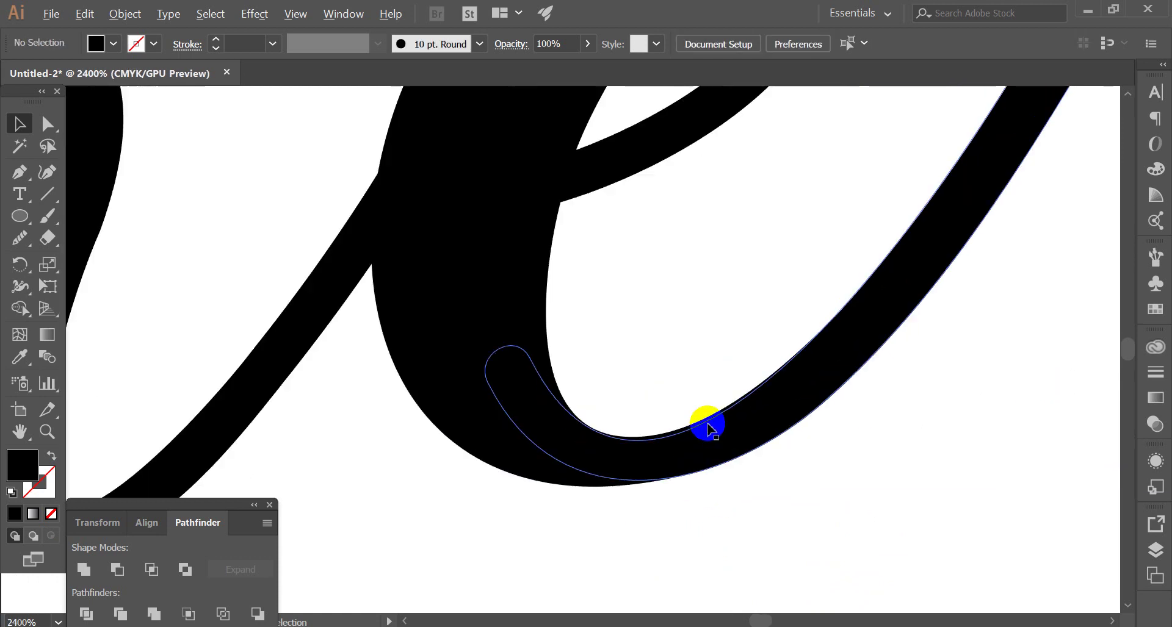
pyautogui.moveTo(675, 327); pyautogui.dragTo(714, 456)
pyautogui.scroll(-8, 714, 457)
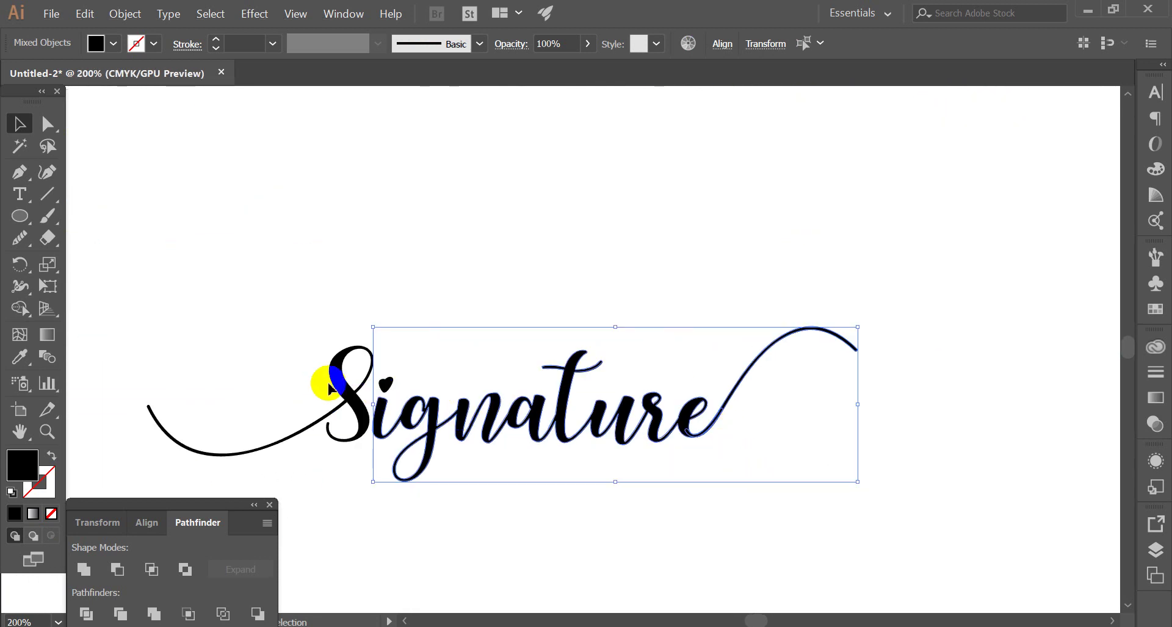
pyautogui.scroll(3, 318, 378)
# Lift the S's top loop, Magic Wand and delete the stray inner oval, then restore Preview and move the loop back.
pyautogui.click(381, 403)
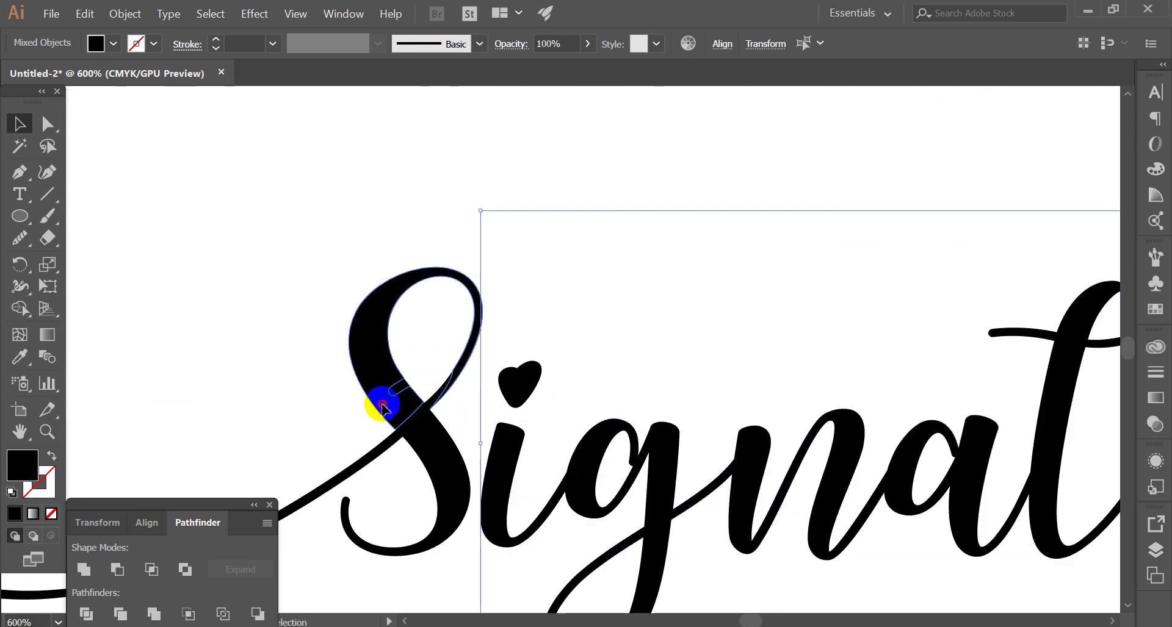
pyautogui.hotkey('shift', 'Up')
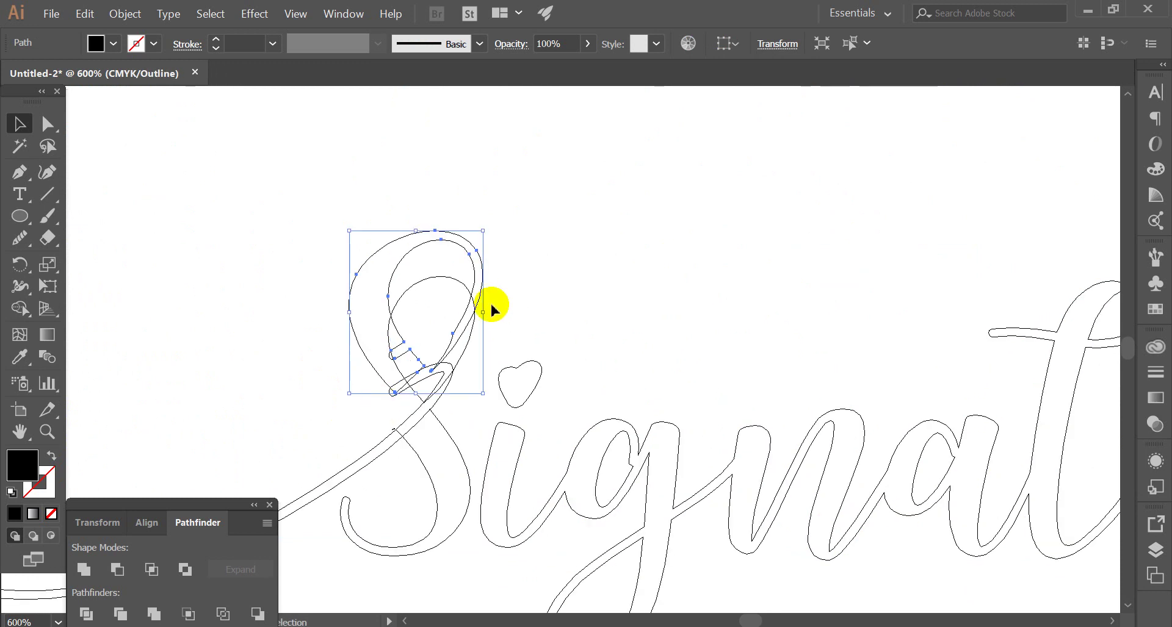
pyautogui.click(13, 154)
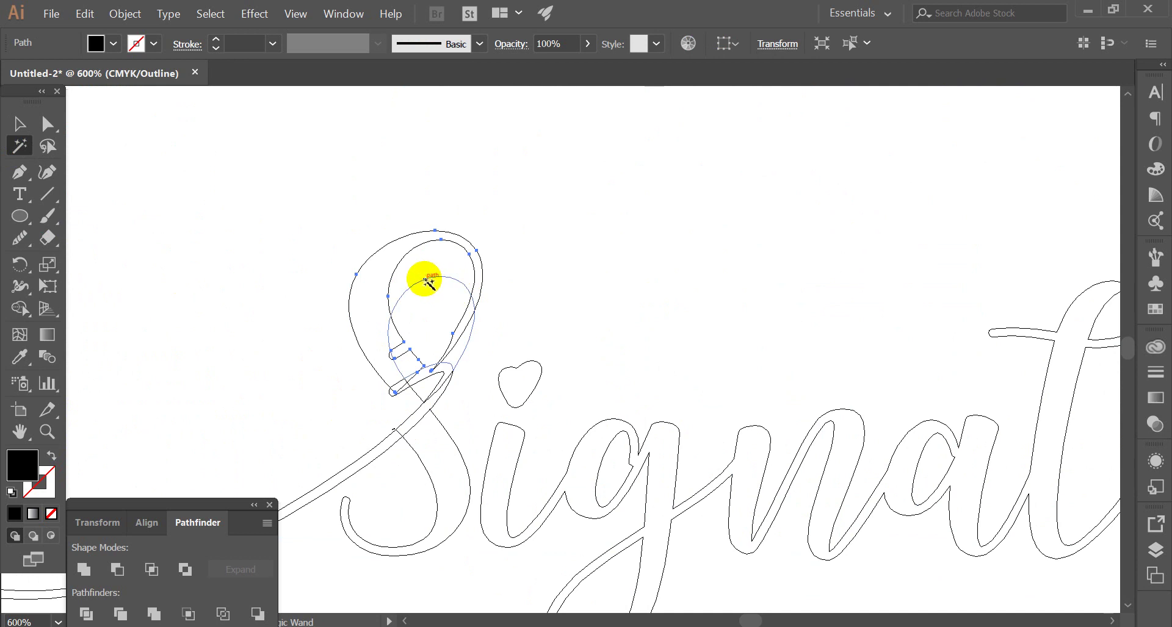
pyautogui.click(428, 282)
pyautogui.press('Delete')
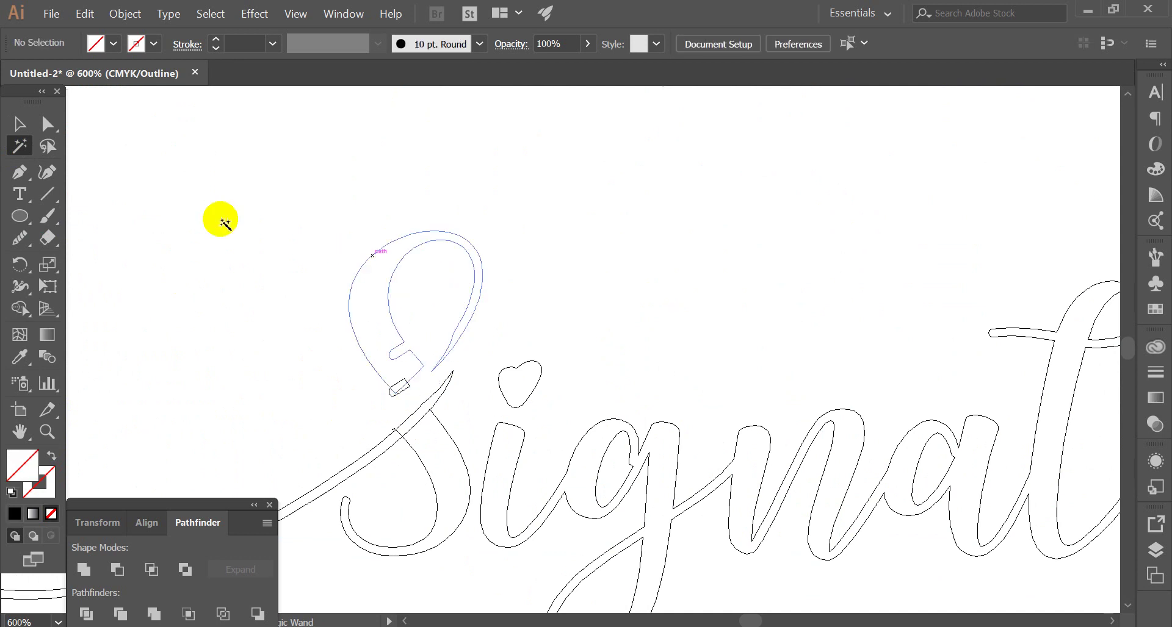
pyautogui.hotkey('ctrl', 'y')
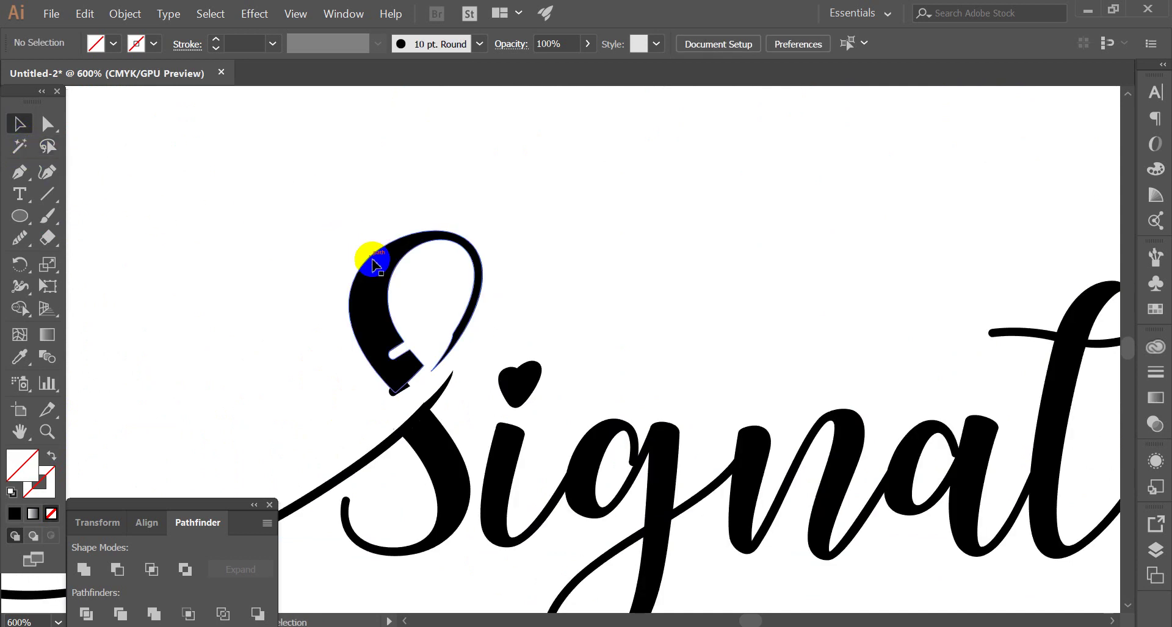
pyautogui.click(374, 256)
pyautogui.hotkey('shift', 'Down')
pyautogui.hotkey('ctrl', '0')
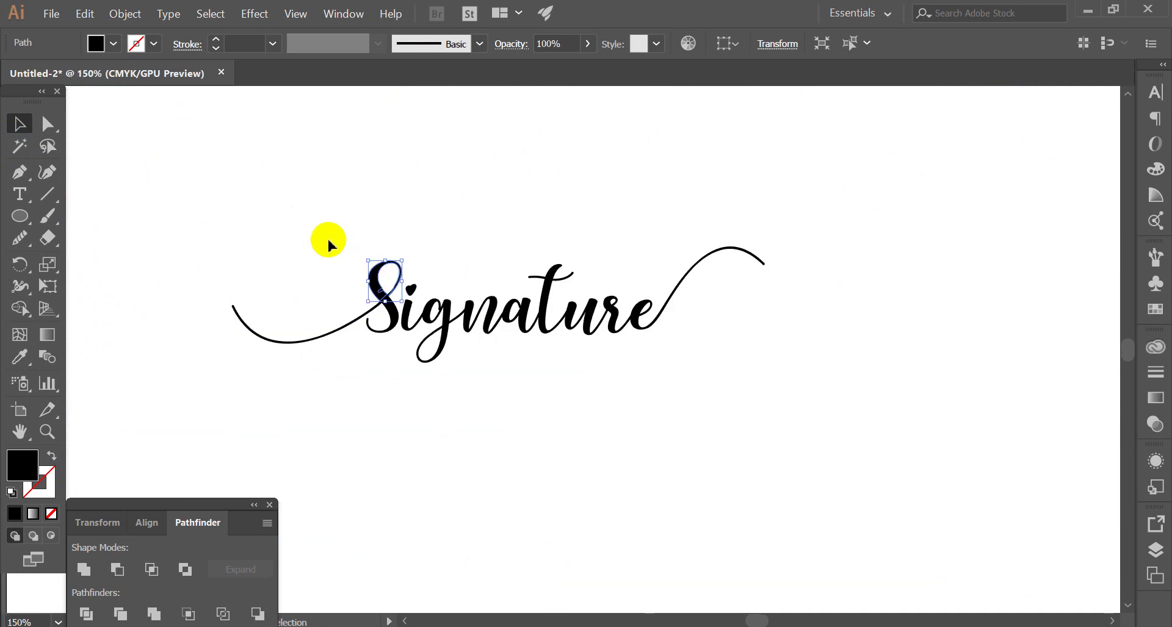
# Select every signature part and Unite them into one shape in Pathfinder.
pyautogui.moveTo(325, 262); pyautogui.dragTo(976, 507)
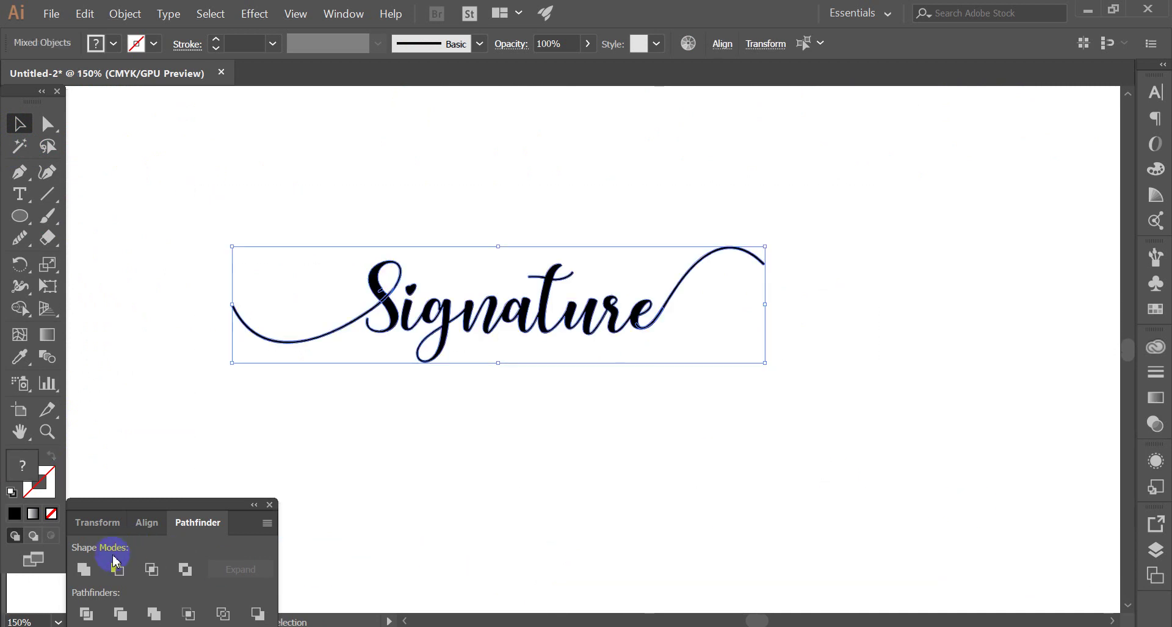
pyautogui.click(84, 569)
pyautogui.click(452, 431)
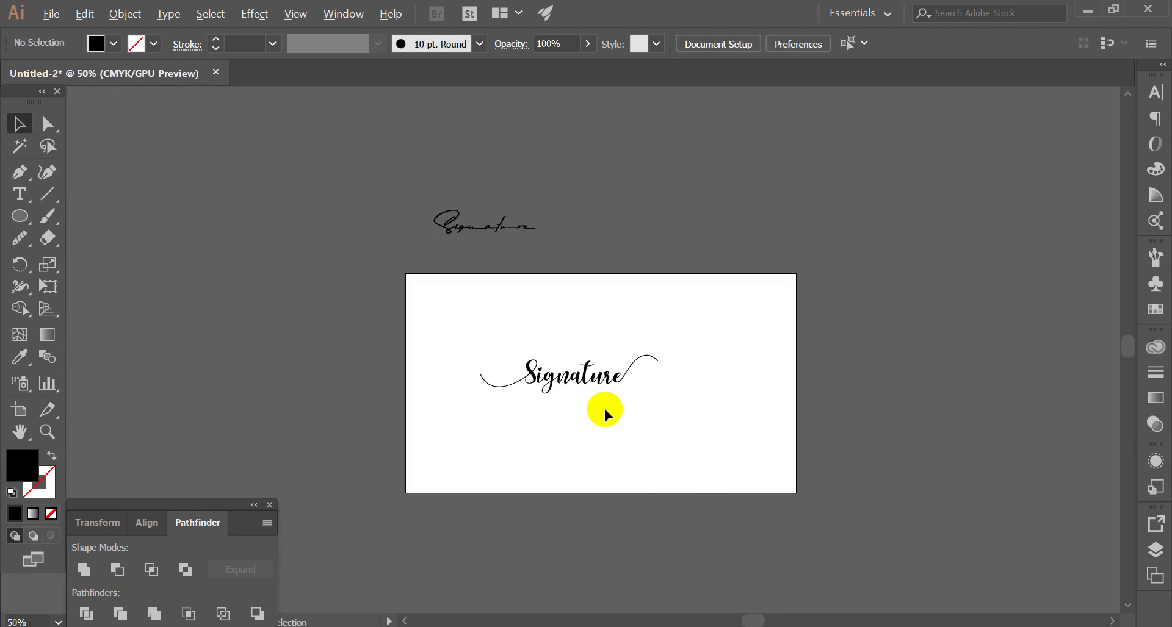
# Move the merged signature to a new spot on the artboard and recentre the view.
pyautogui.moveTo(642, 351); pyautogui.dragTo(750, 379)
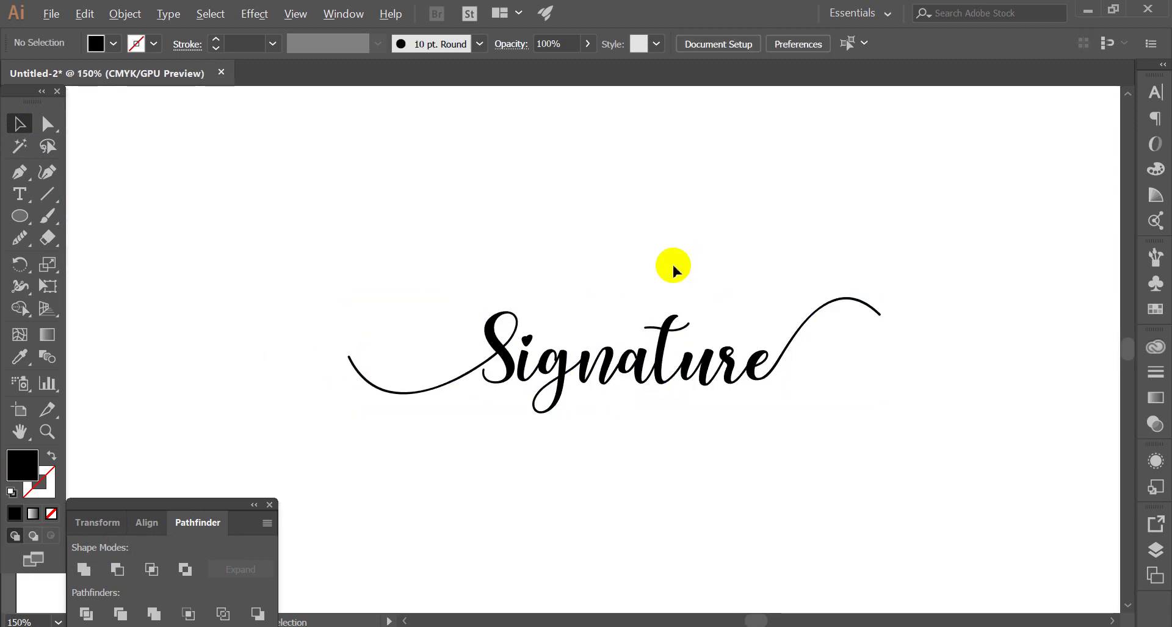
pyautogui.hotkey('ctrl', '-')
pyautogui.hotkey('ctrl', '-')
pyautogui.hotkey('ctrl', '-')
pyautogui.hotkey('ctrl', '+')
pyautogui.hotkey('ctrl', '+')
pyautogui.hotkey('ctrl', '+')
pyautogui.moveTo(712, 312); pyautogui.dragTo(632, 284)
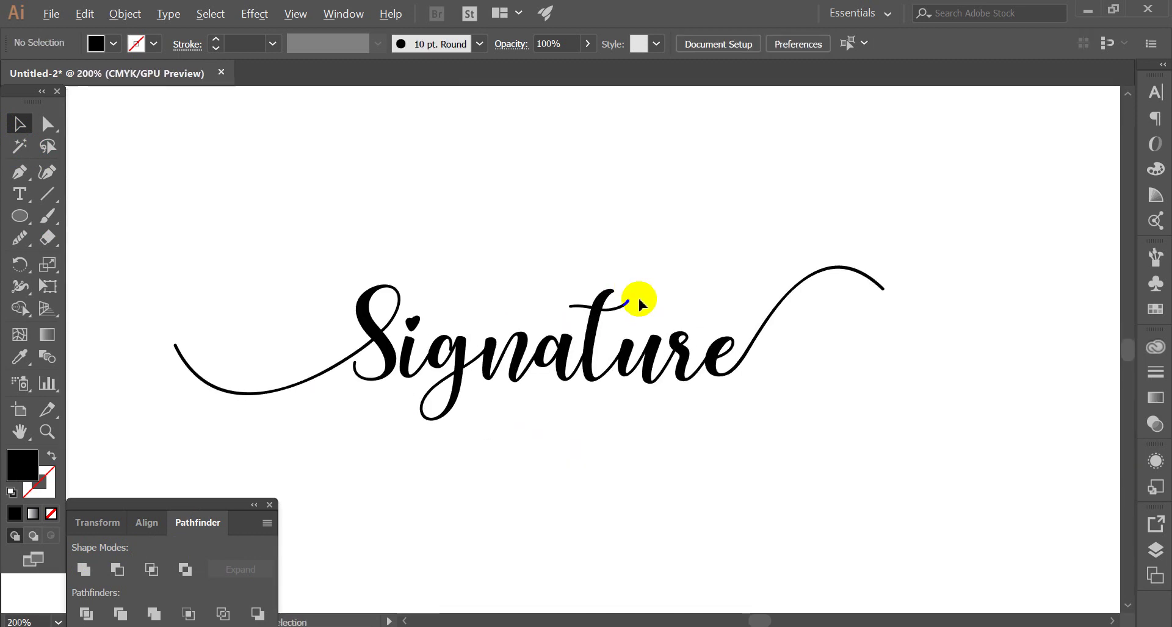
pyautogui.scroll(3, 639, 304)
pyautogui.scroll(-3, 507, 281)
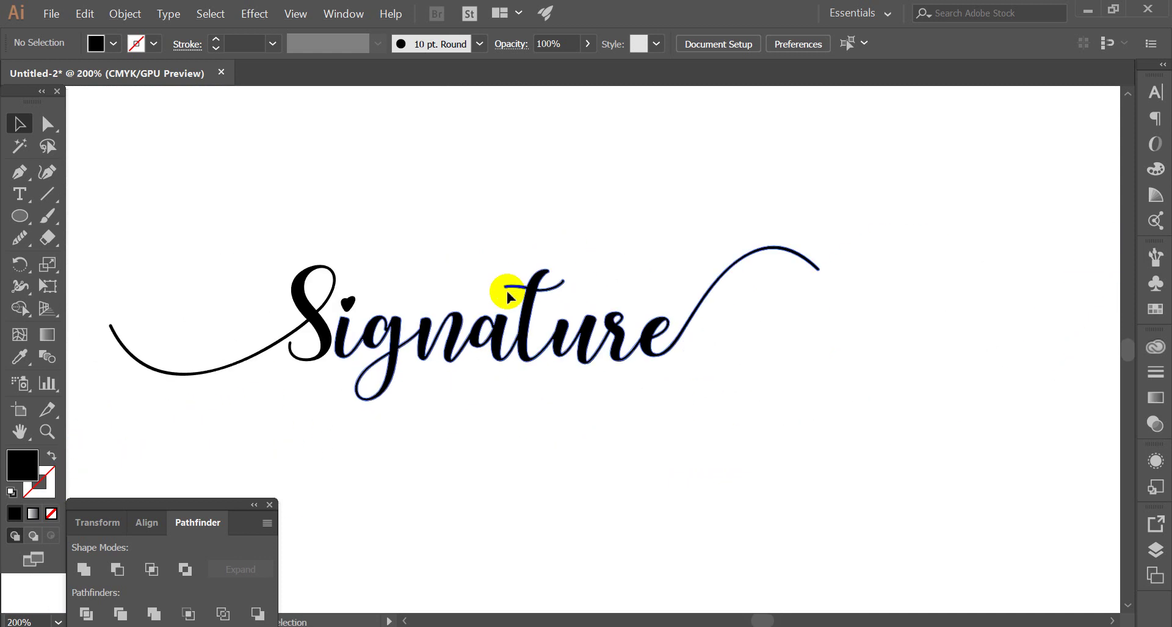
pyautogui.scroll(3, 513, 299)
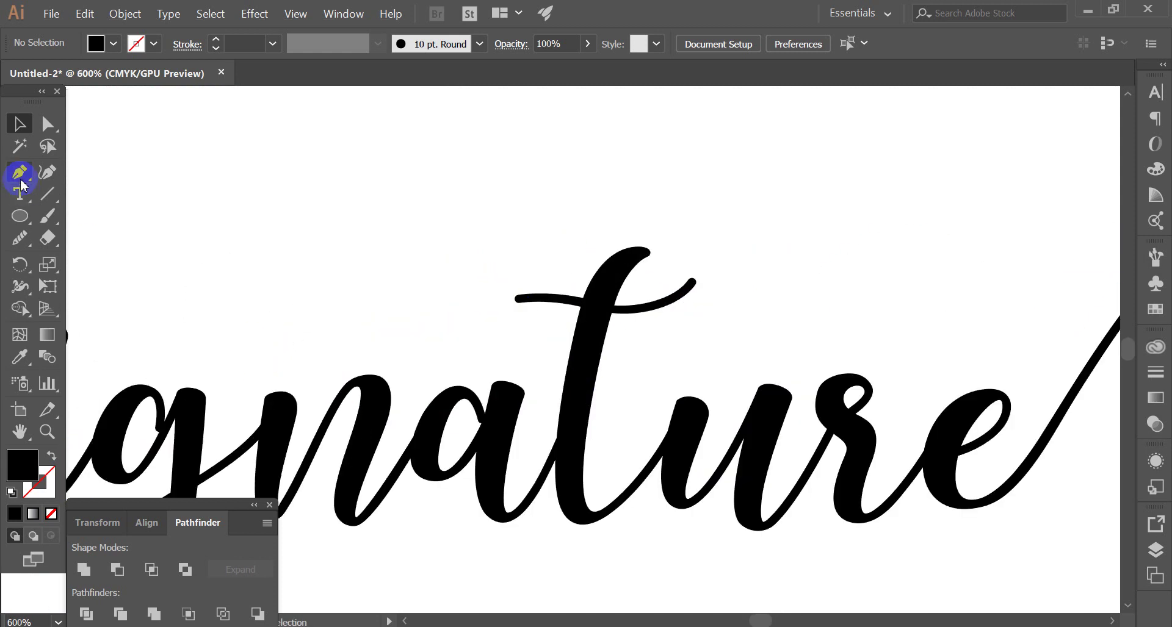
# Draw a curving swash path across the t of 'nature' with the Pen tool.
pyautogui.click(21, 177)
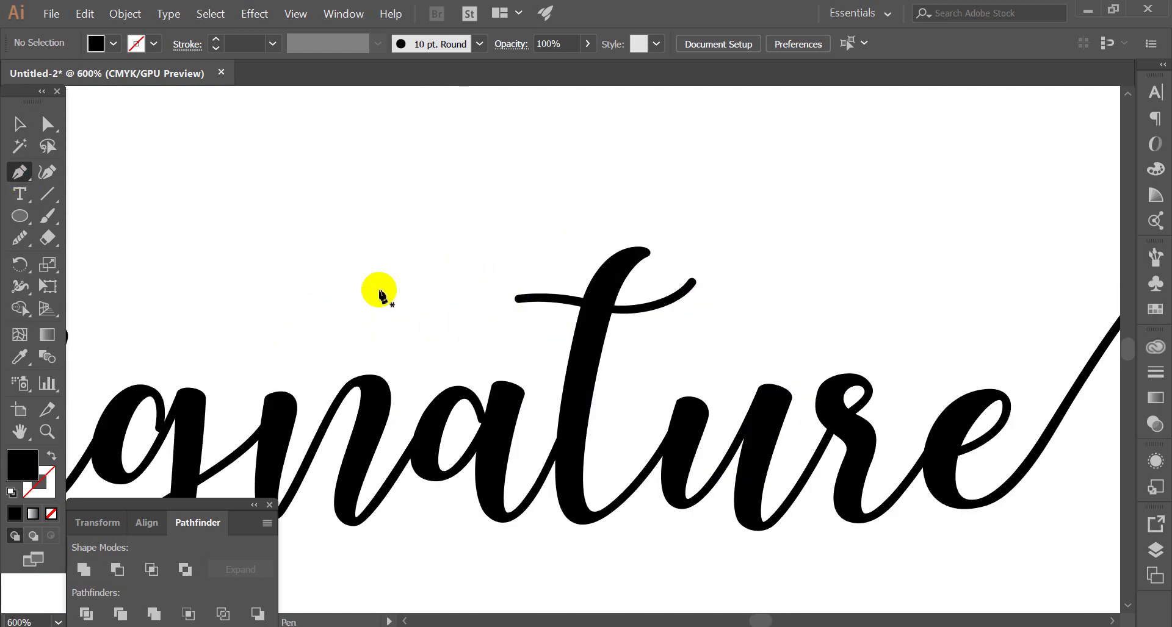
pyautogui.click(317, 326)
pyautogui.moveTo(587, 302); pyautogui.dragTo(759, 346)
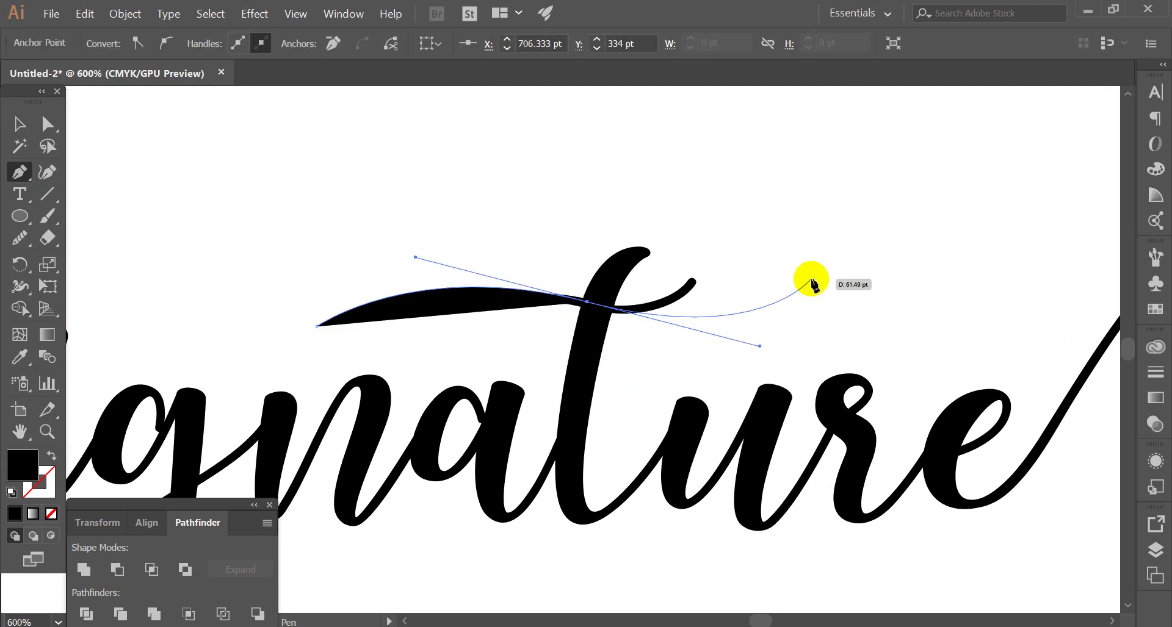
pyautogui.moveTo(816, 274); pyautogui.dragTo(822, 255)
pyautogui.press('v')
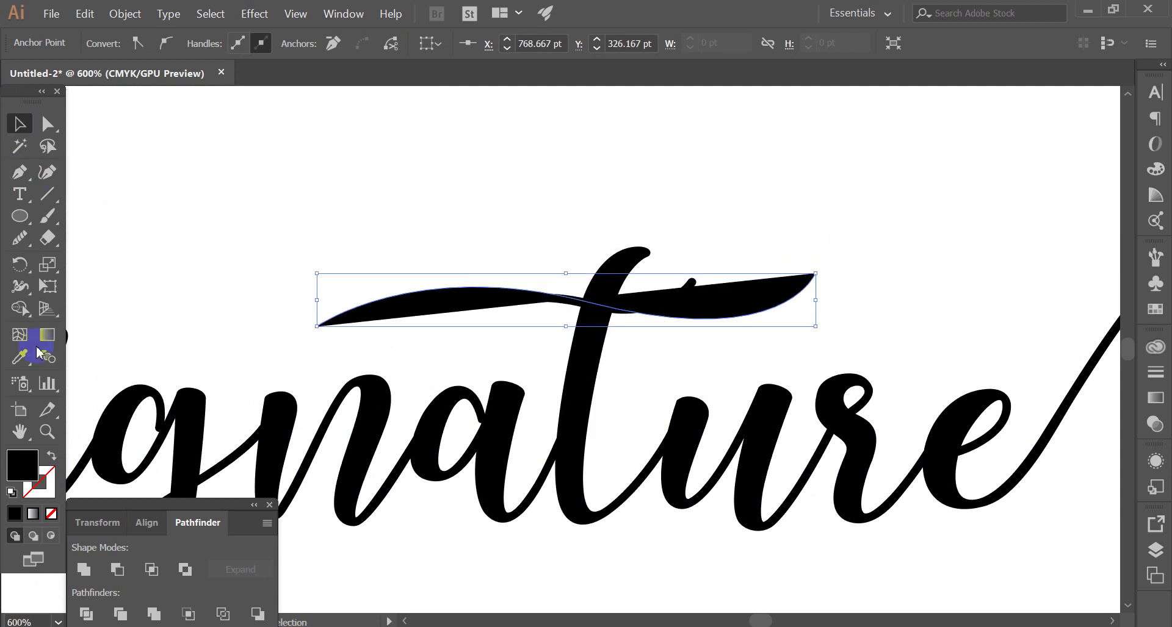
# Give the swash no fill, the 10 pt Round brush, and a 0.25 pt stroke weight.
pyautogui.click(51, 456)
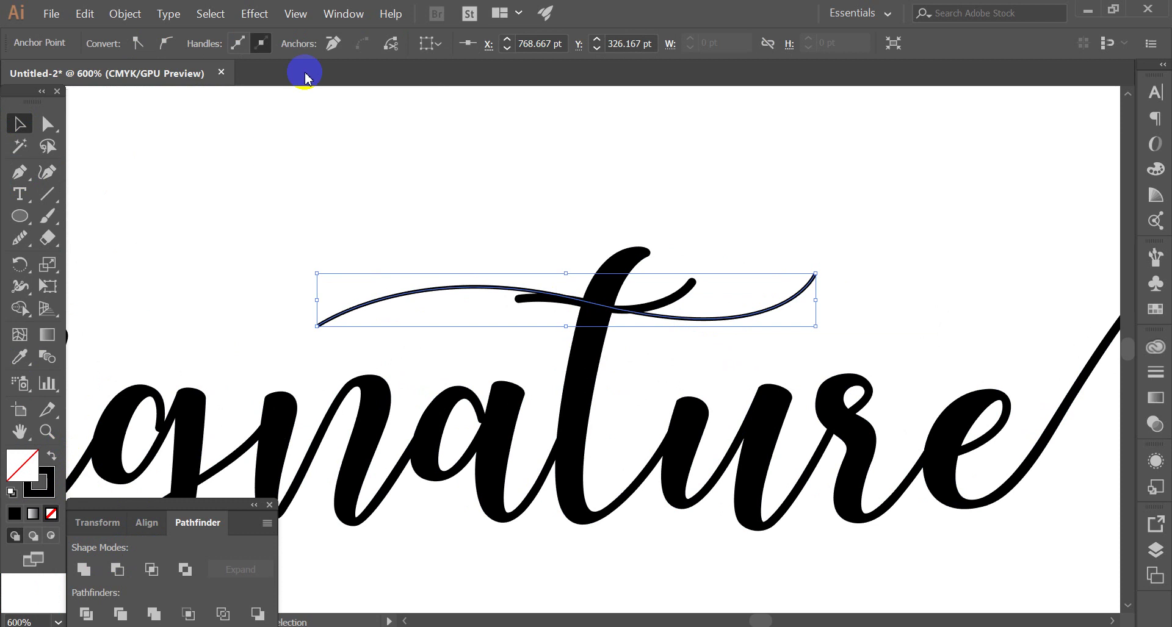
pyautogui.click(371, 197)
pyautogui.moveTo(371, 198); pyautogui.dragTo(426, 330)
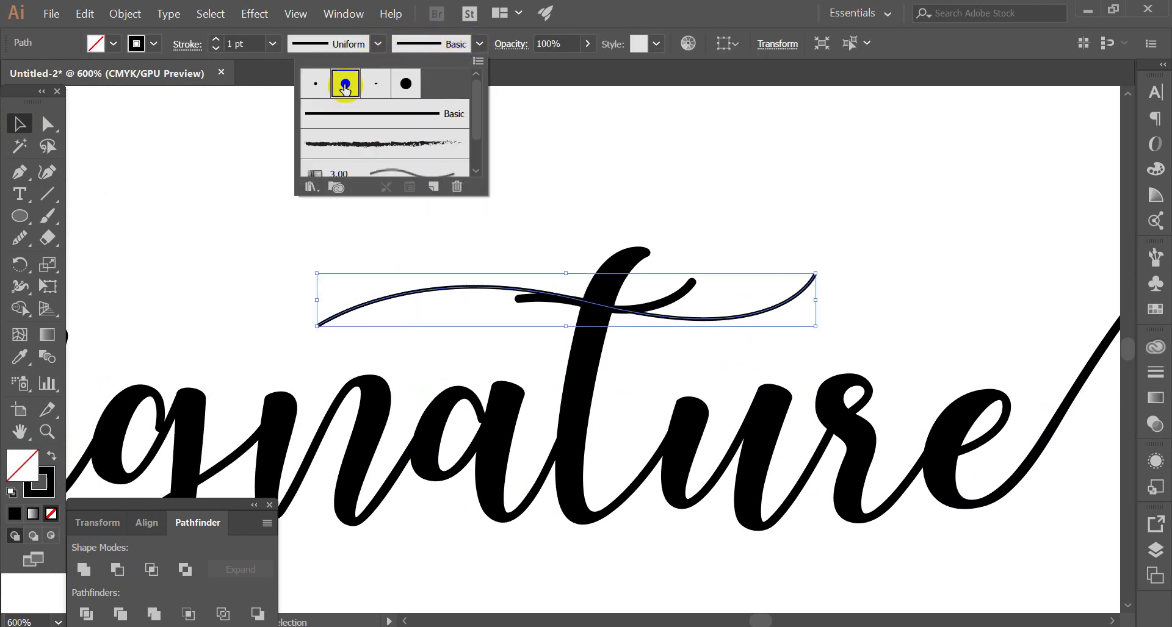
pyautogui.click(345, 88)
pyautogui.click(218, 49)
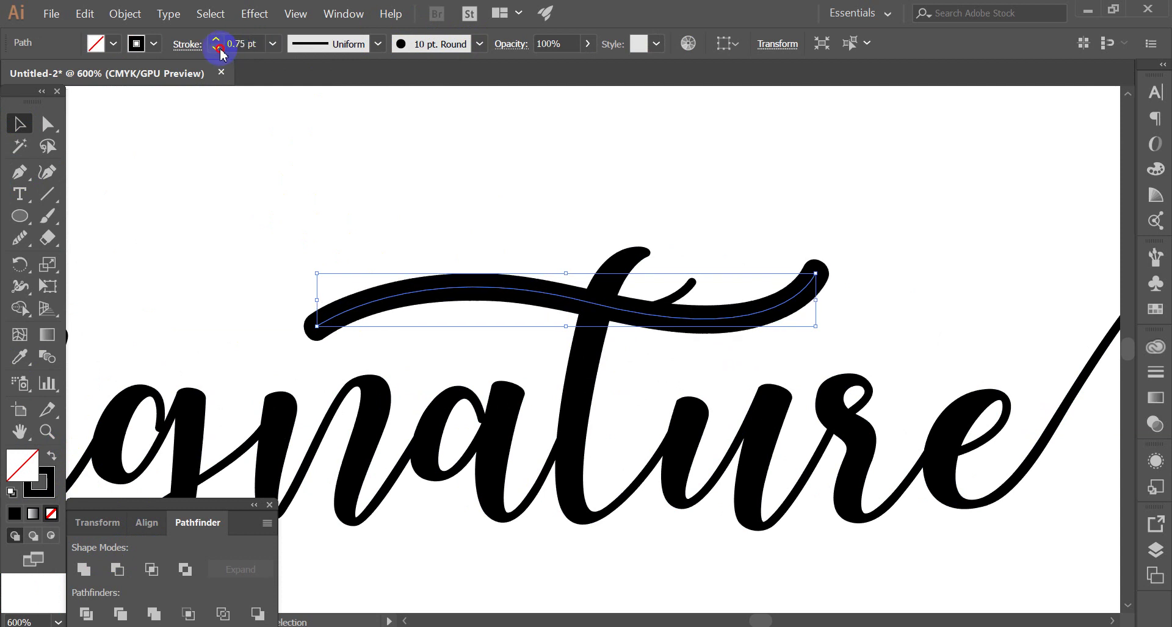
pyautogui.click(218, 48)
pyautogui.click(366, 116)
pyautogui.press('h')
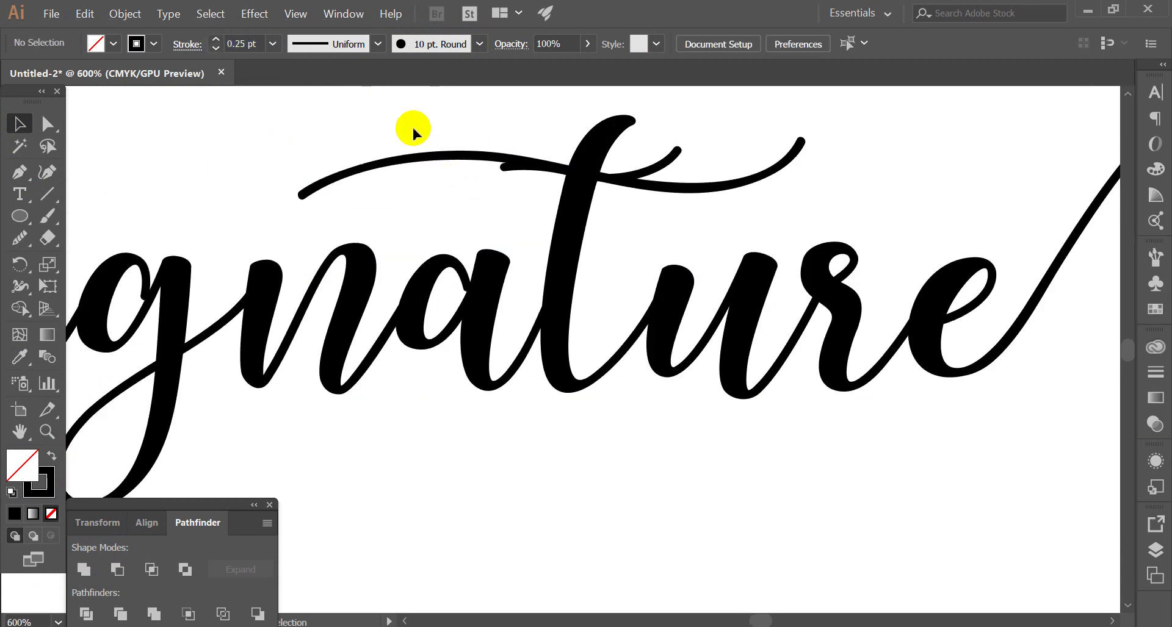
pyautogui.click(438, 156)
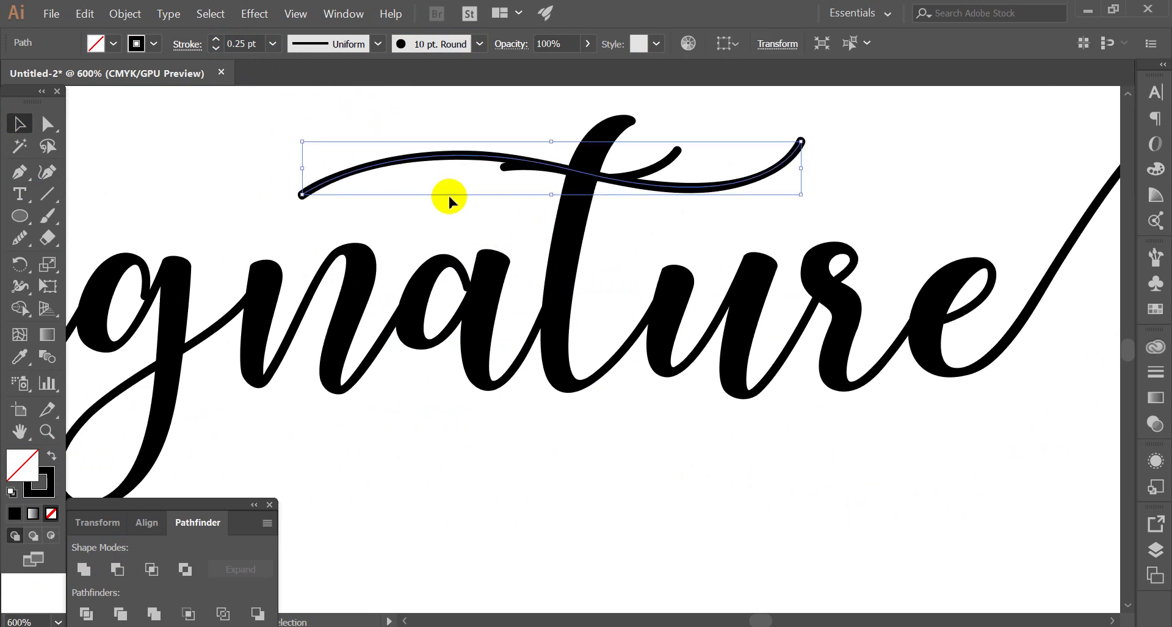
# Expand the brushed swash's appearance into a filled shape via Object > Expand Appearance.
pyautogui.click(117, 22)
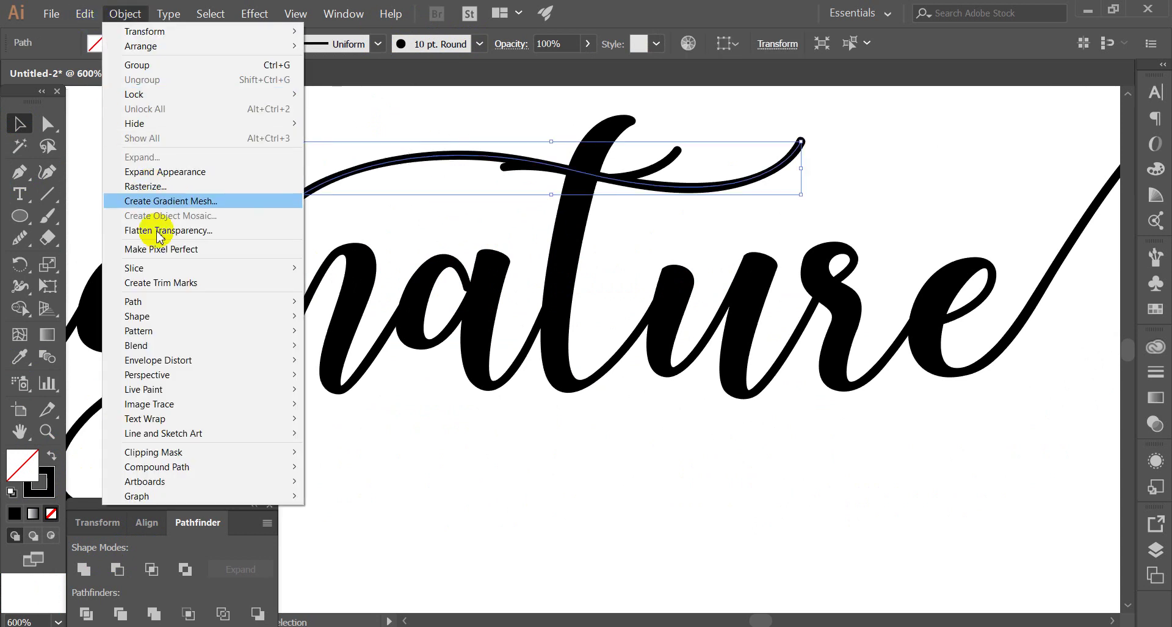
pyautogui.click(177, 172)
pyautogui.scroll(1, 525, 177)
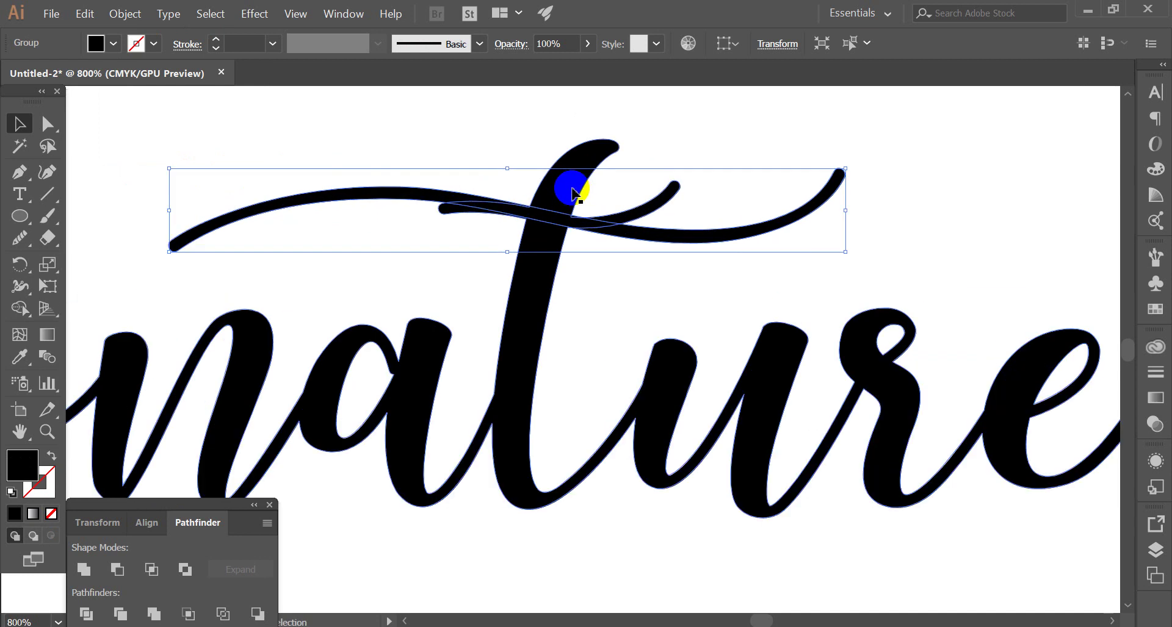
pyautogui.scroll(1, 574, 193)
pyautogui.scroll(1, 494, 167)
# Nudge the expanded swash slightly left into place along the t's crossbar.
pyautogui.click(497, 177)
pyautogui.scroll(1, 530, 241)
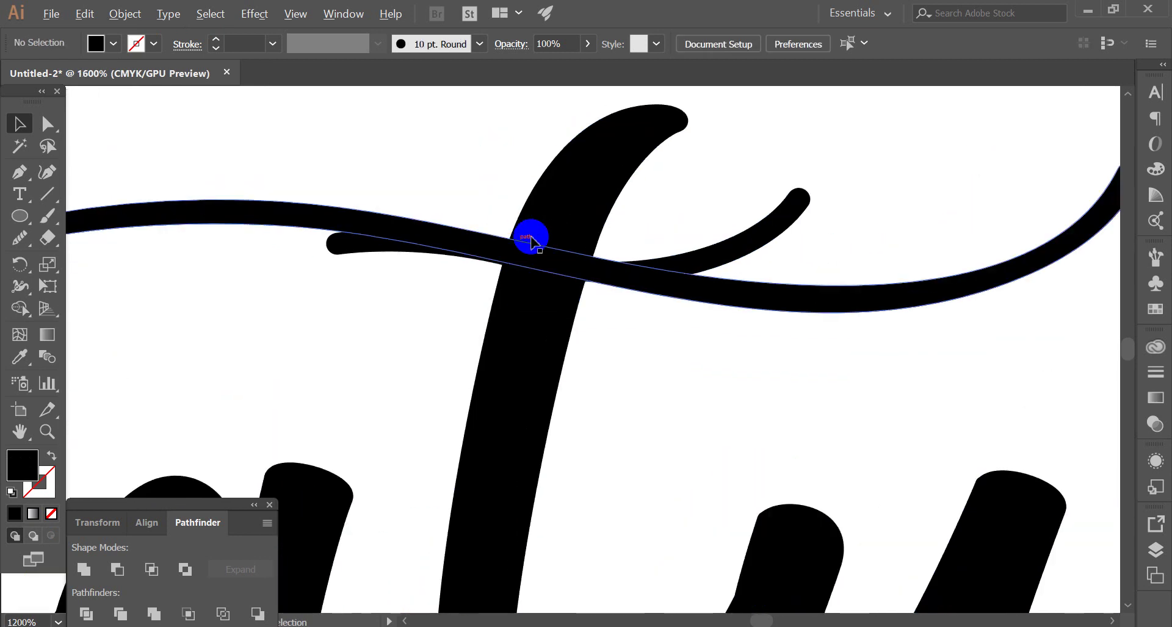
pyautogui.doubleClick(659, 287)
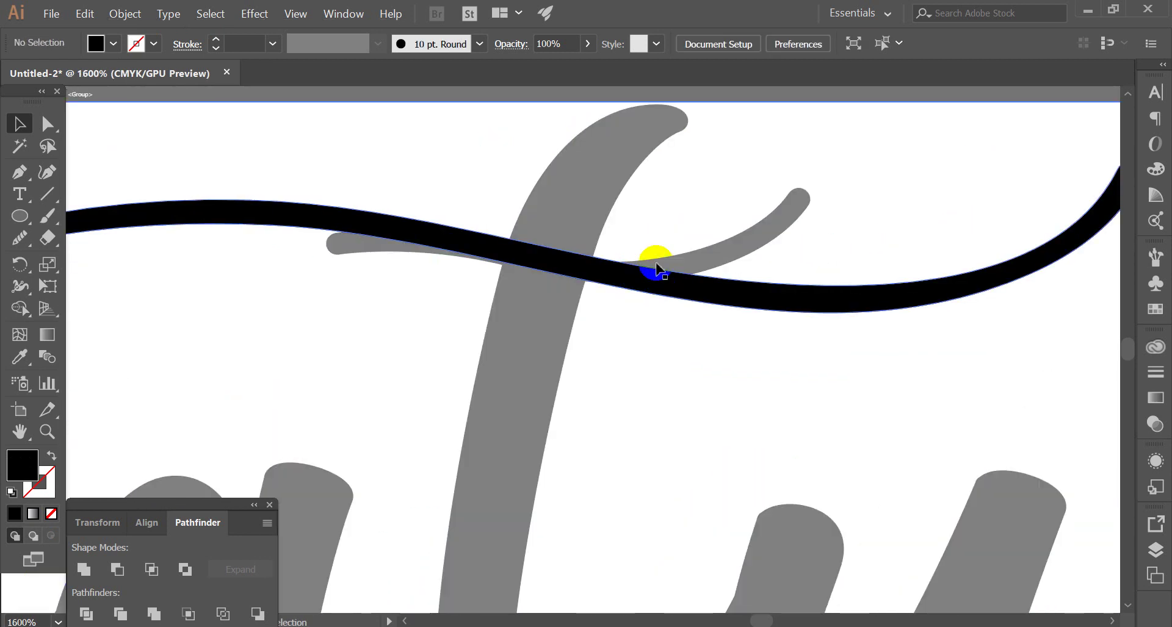
pyautogui.click(628, 93)
pyautogui.moveTo(675, 297); pyautogui.dragTo(663, 276)
pyautogui.hotkey('ctrl', '+')
pyautogui.hotkey('ctrl', '-')
pyautogui.hotkey('ctrl', '-')
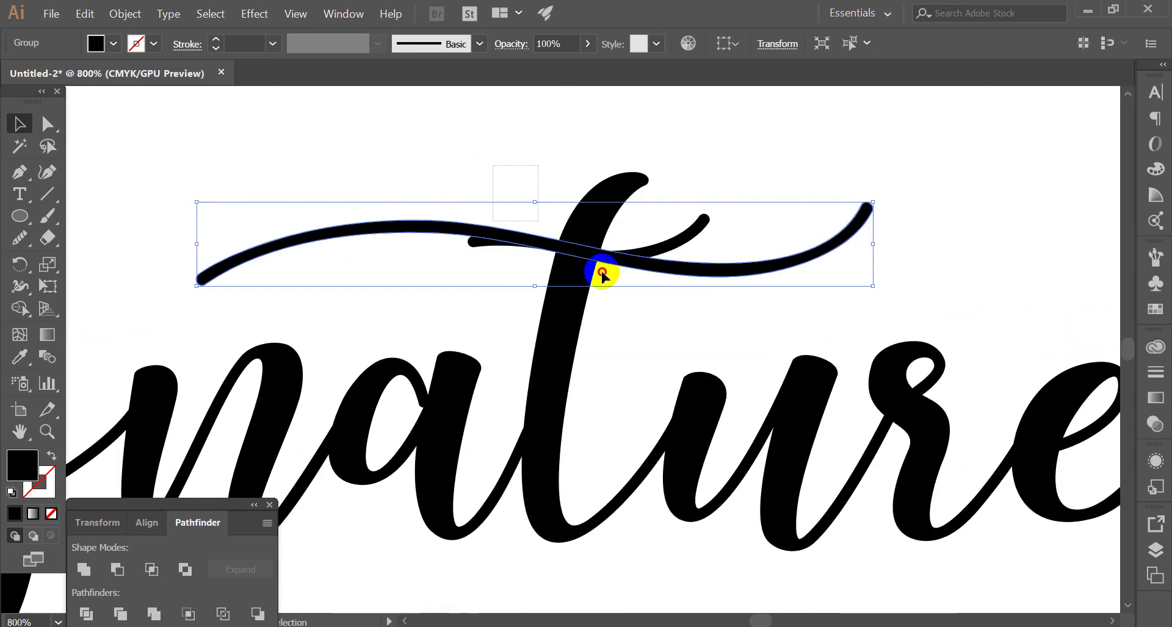
# Ungroup the expanded swash and delete the stray piece at the crossing.
pyautogui.keyDown('shift'); pyautogui.click(601, 273); pyautogui.keyUp('shift')
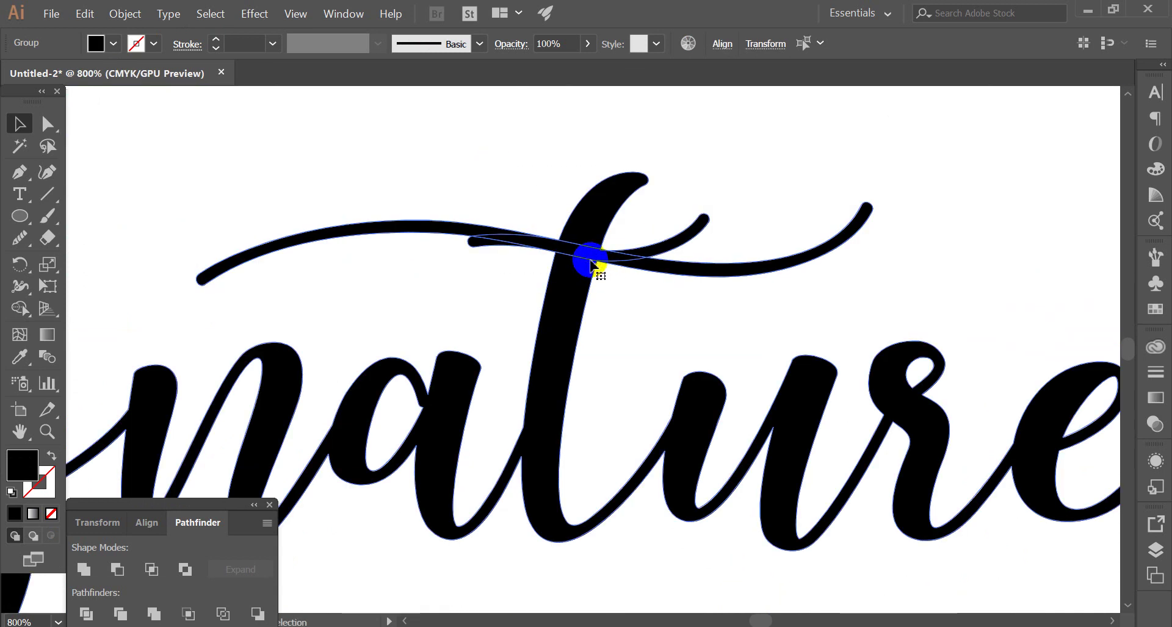
pyautogui.rightClick(460, 243)
pyautogui.click(523, 340)
pyautogui.click(490, 249)
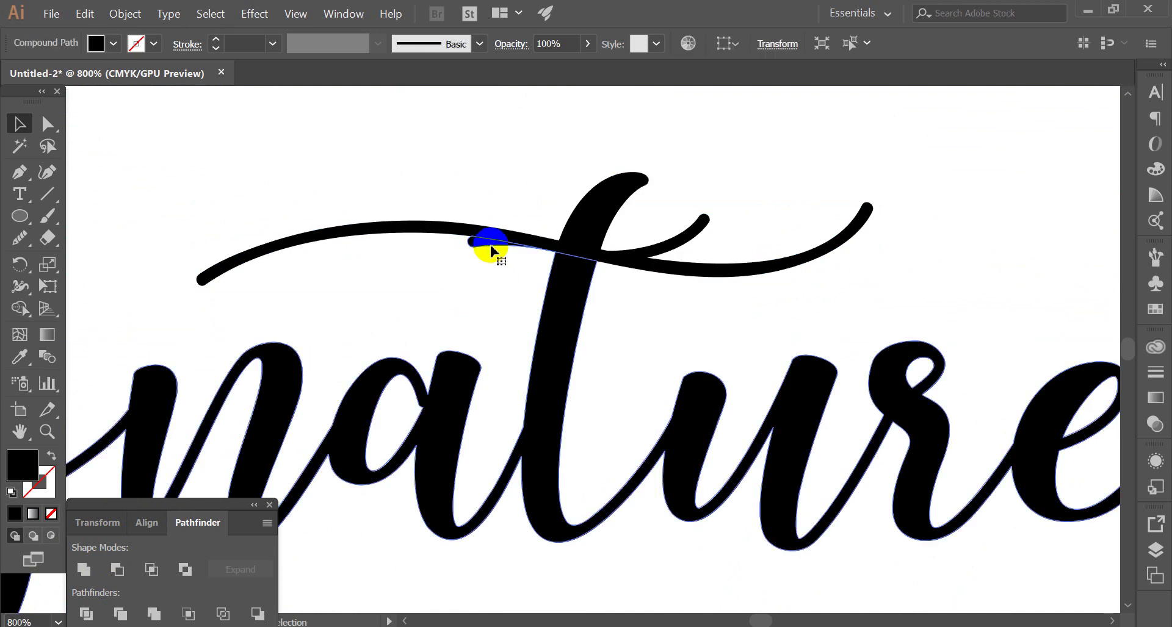
pyautogui.scroll(5, 562, 248)
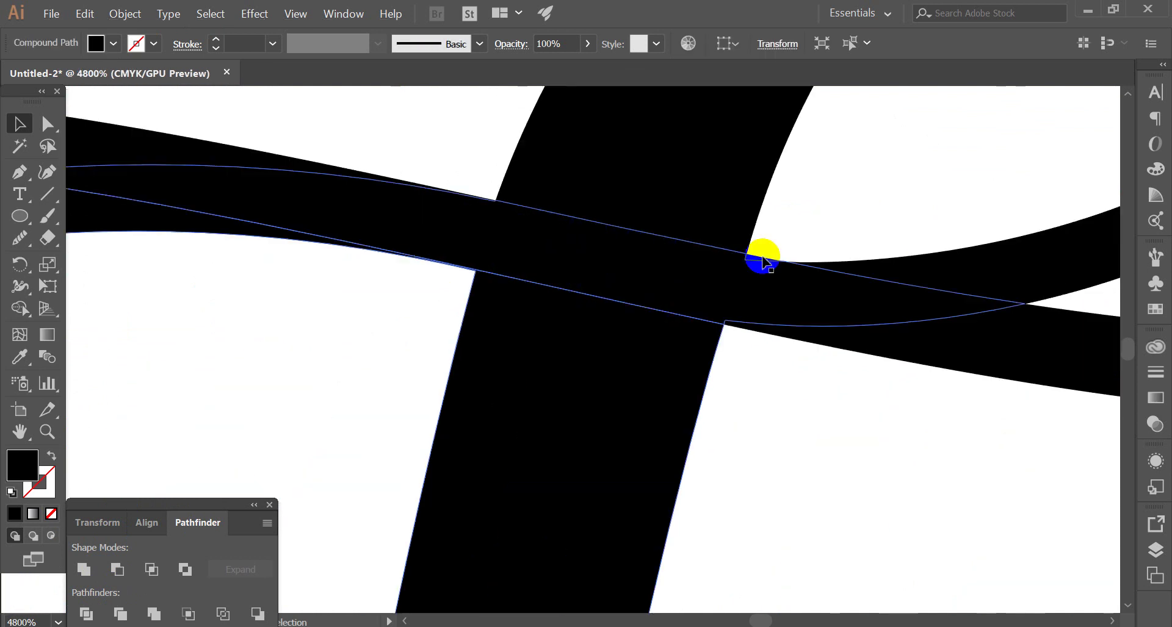
pyautogui.click(891, 264)
pyautogui.press('Delete')
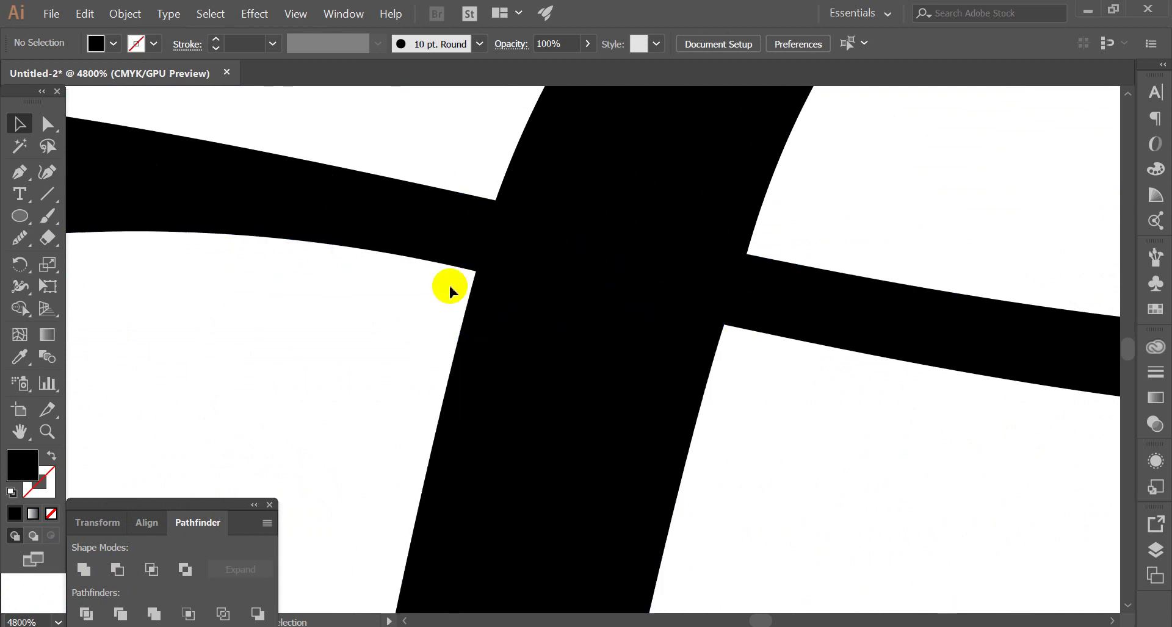
# Snap the swash corner to the t's edge, unite them, and delete the leftover segment.
pyautogui.scroll(3, 471, 270)
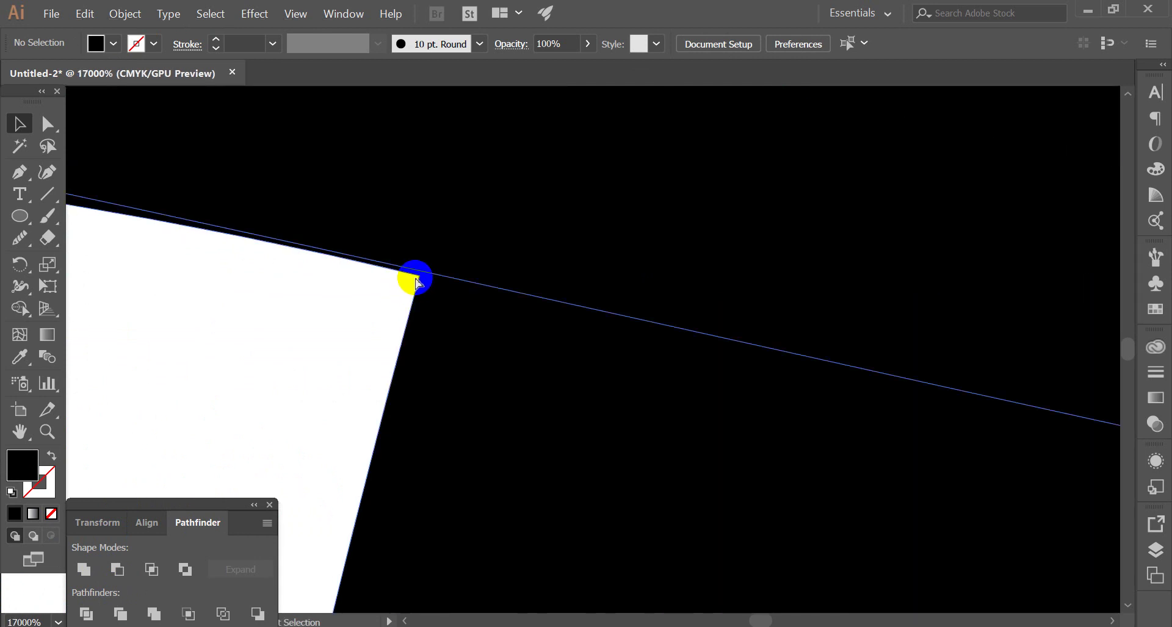
pyautogui.moveTo(420, 282); pyautogui.dragTo(425, 273)
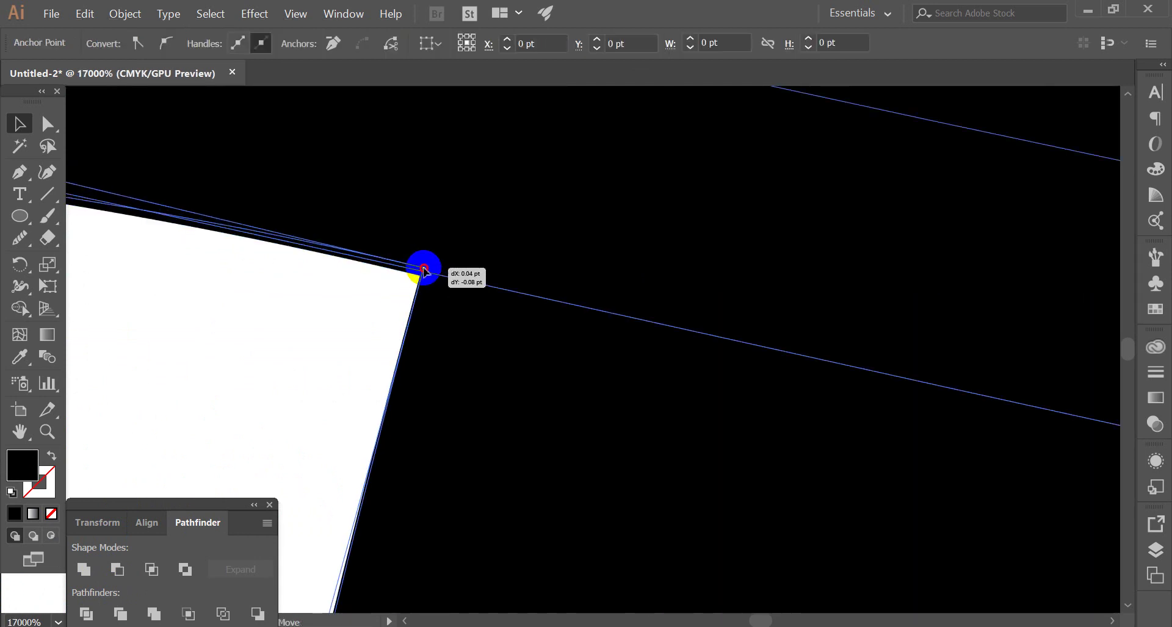
pyautogui.scroll(-2, 403, 287)
pyautogui.keyDown('shift'); pyautogui.click(497, 220); pyautogui.keyUp('shift')
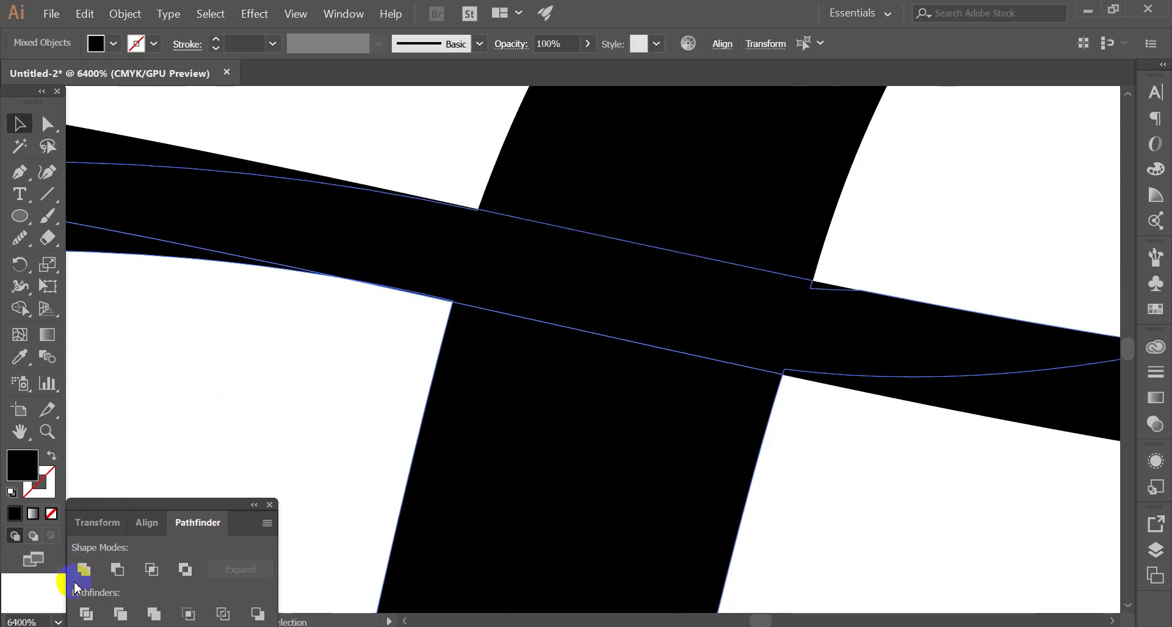
pyautogui.rightClick(315, 327)
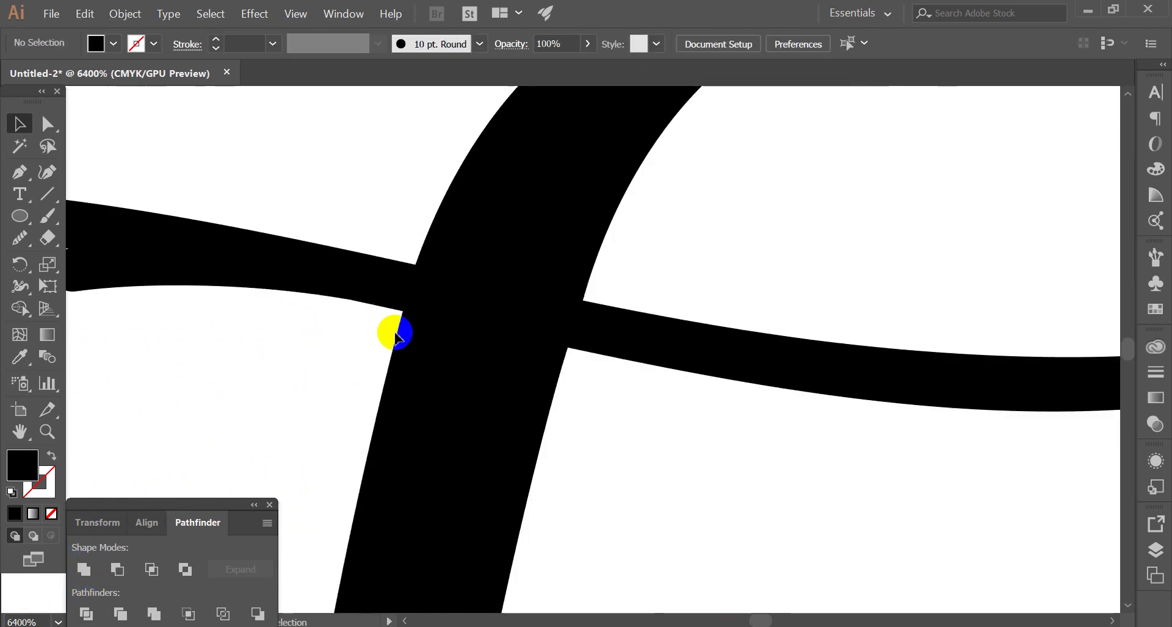
pyautogui.click(222, 290)
pyautogui.press('Delete')
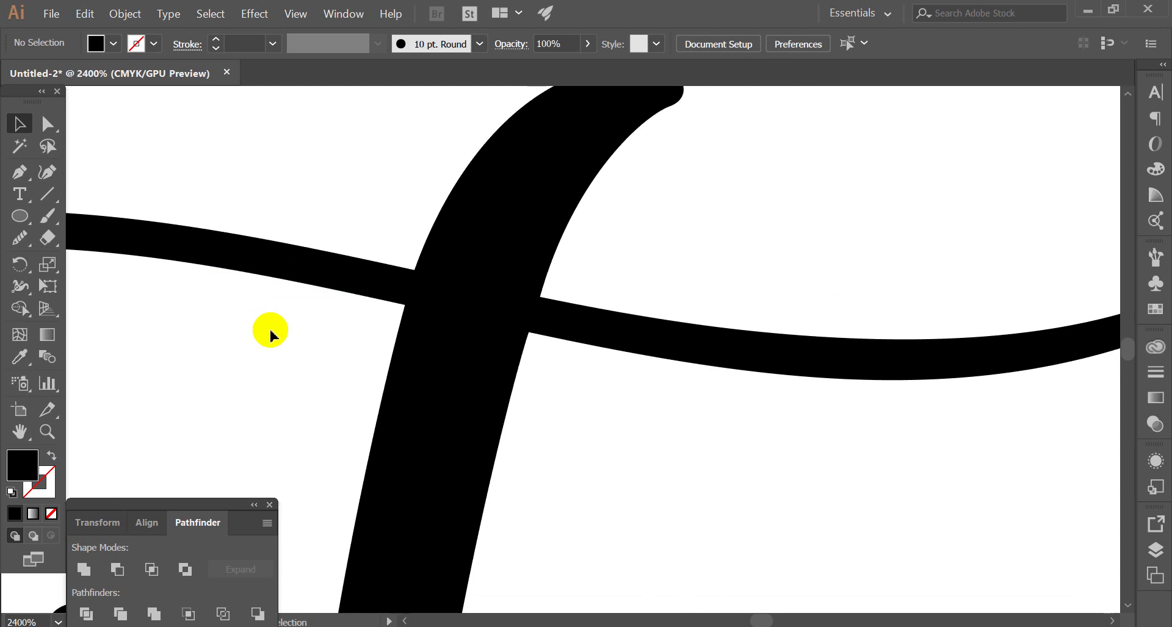
pyautogui.scroll(-3, 522, 301)
pyautogui.scroll(-2, 675, 210)
pyautogui.scroll(-2, 781, 366)
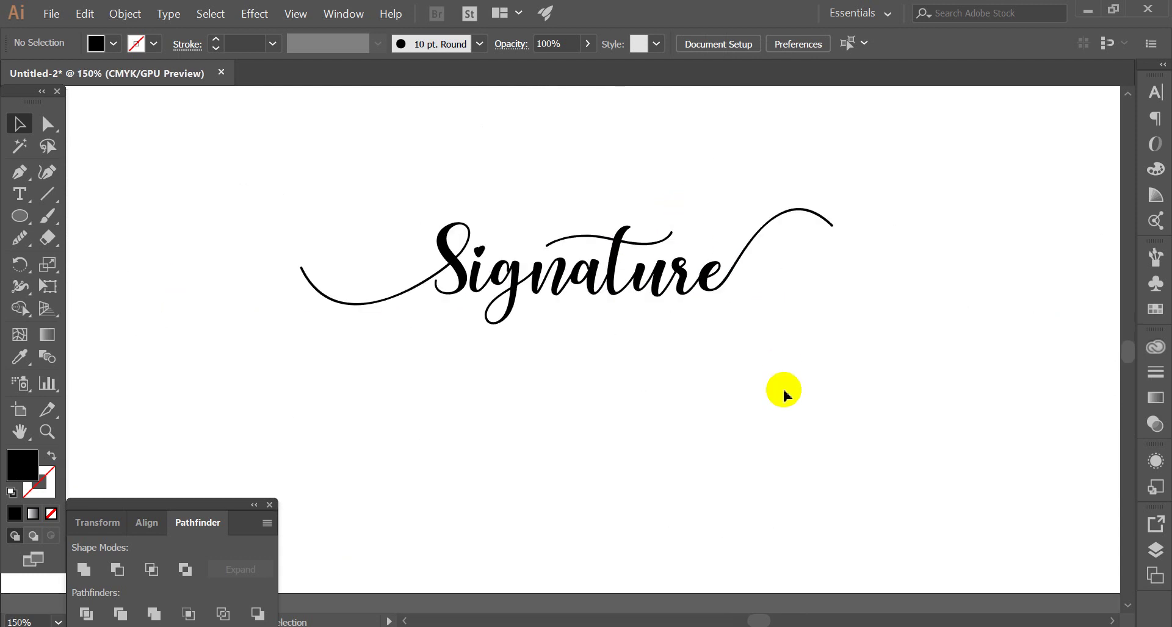
pyautogui.scroll(3, 623, 227)
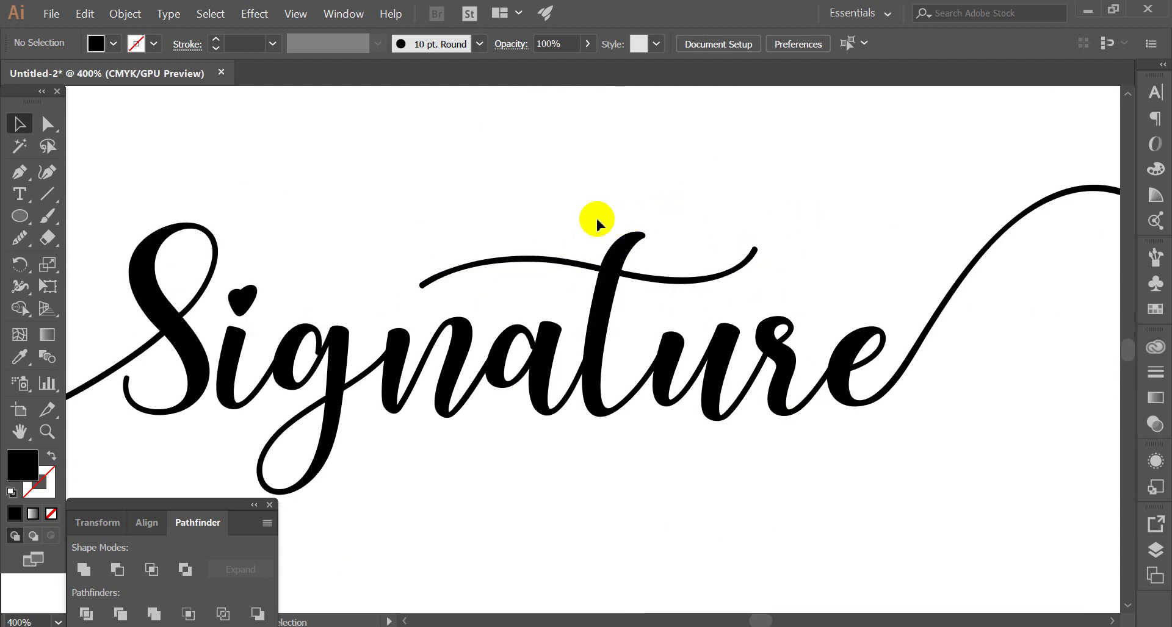
# Shift the lettering slightly down and check its unfilled paths in Outline view.
pyautogui.click(541, 349)
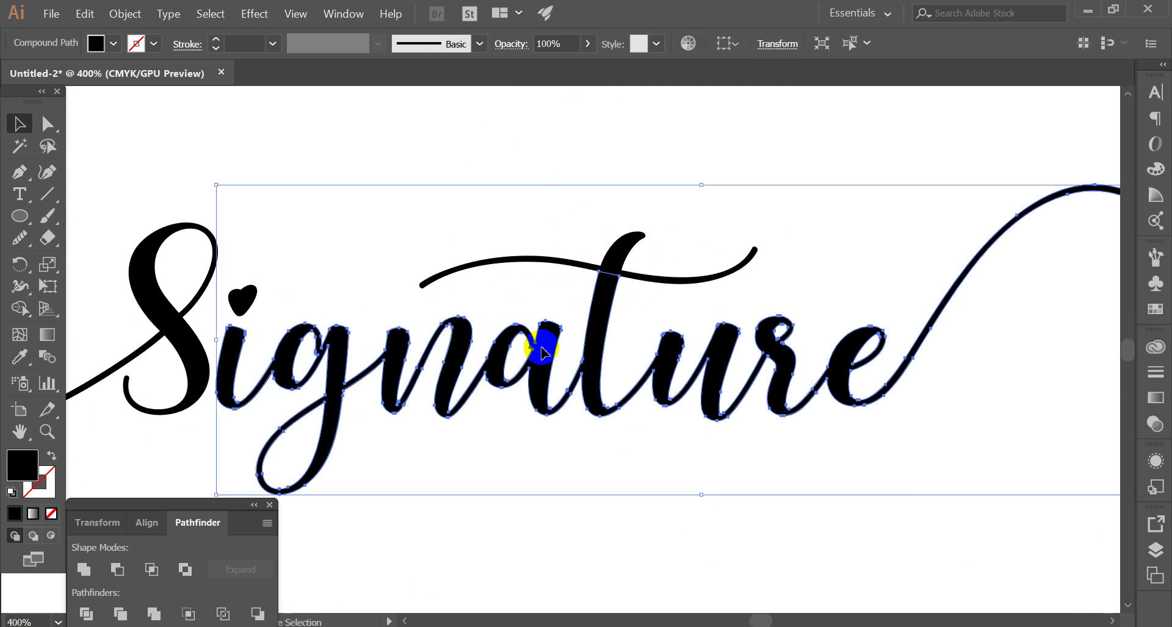
pyautogui.moveTo(541, 349); pyautogui.dragTo(542, 373)
pyautogui.hotkey('ctrl', 'y')
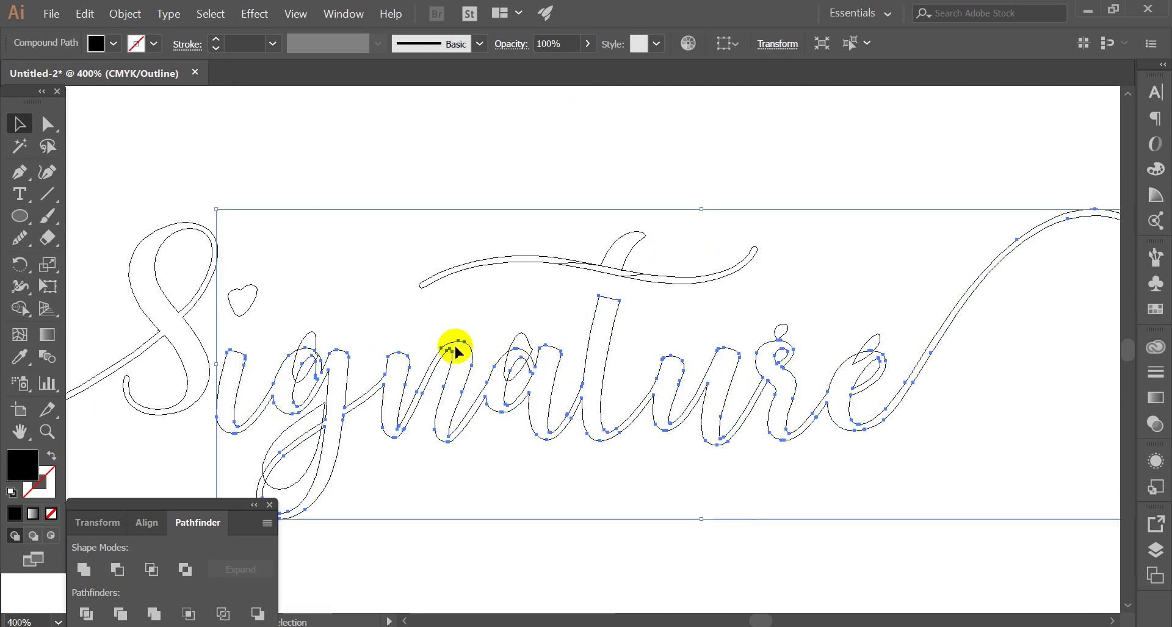
pyautogui.click(20, 150)
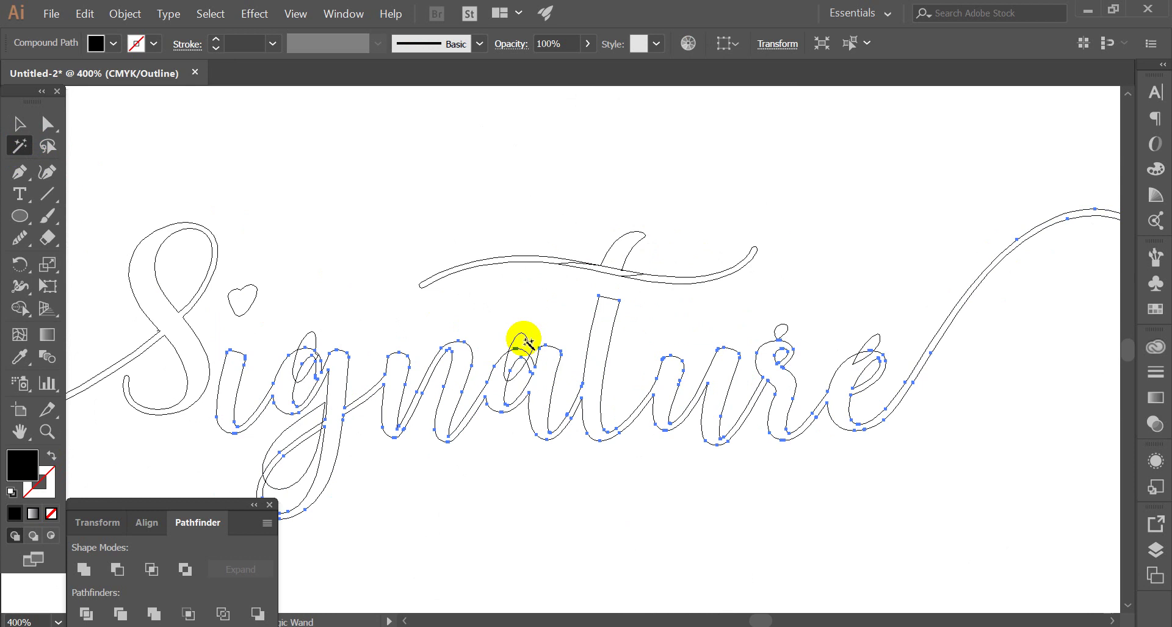
pyautogui.click(529, 342)
pyautogui.scroll(-3, 528, 341)
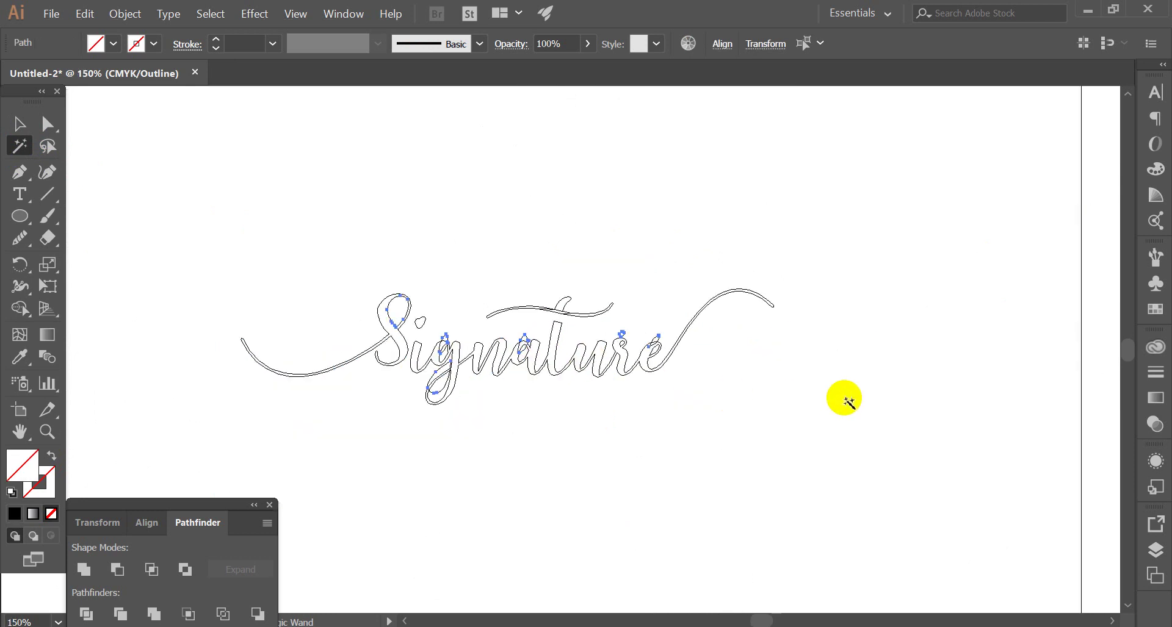
pyautogui.click(848, 403)
pyautogui.click(21, 127)
pyautogui.hotkey('ctrl', 'y')
# Group all parts of the Signature artwork together.
pyautogui.click(466, 333)
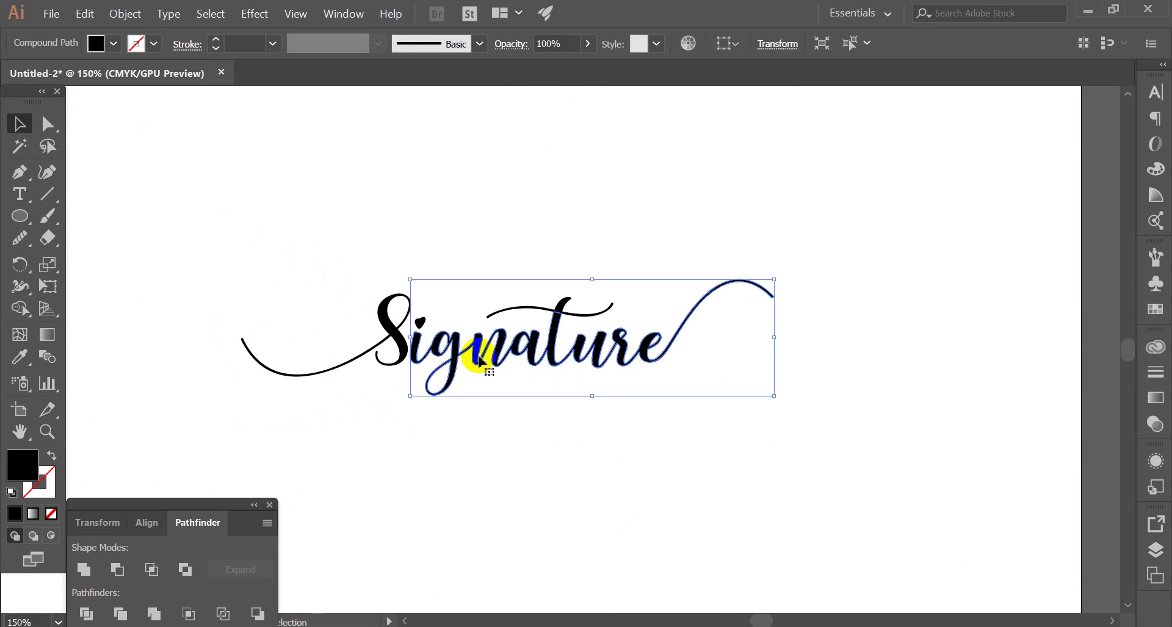
pyautogui.moveTo(236, 164); pyautogui.dragTo(873, 471)
pyautogui.hotkey('ctrl', 'g')
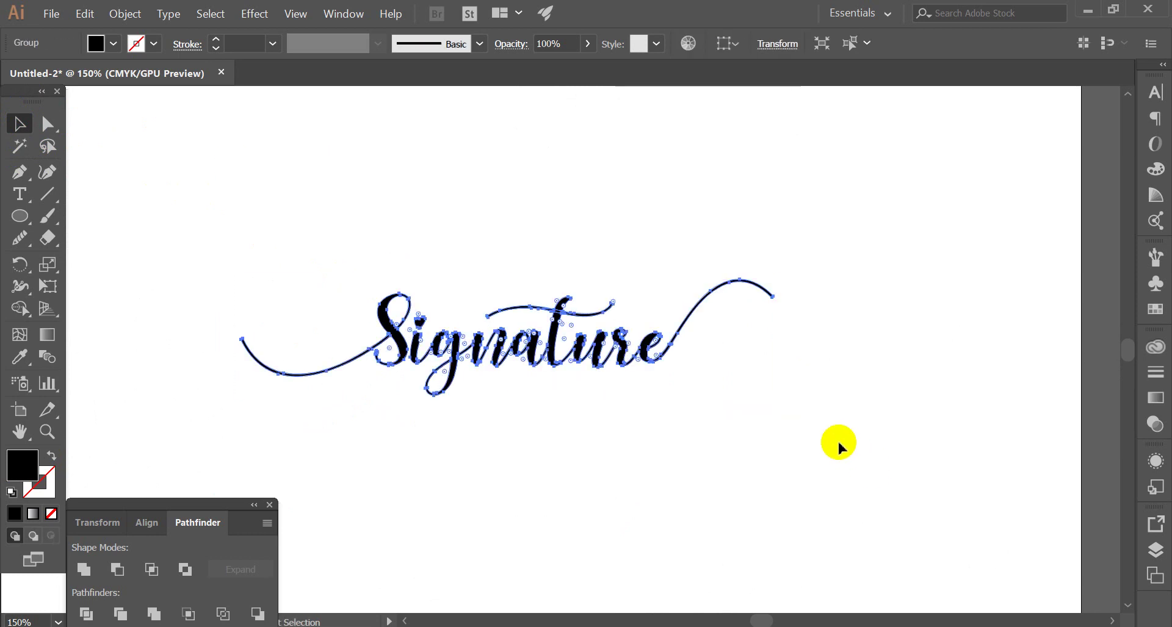
pyautogui.click(837, 444)
pyautogui.hotkey('ctrl', '-')
pyautogui.hotkey('ctrl', '-')
# Unite the grouped Signature parts into one shape and deselect it.
pyautogui.click(537, 363)
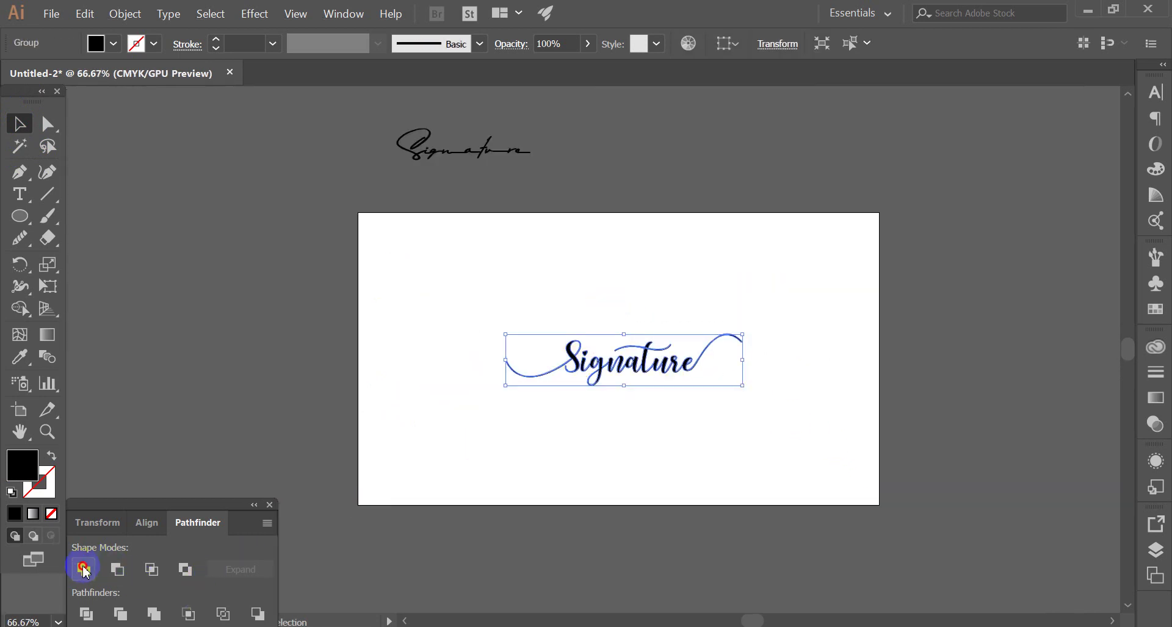
pyautogui.click(719, 416)
pyautogui.scroll(2, 654, 357)
pyautogui.click(628, 335)
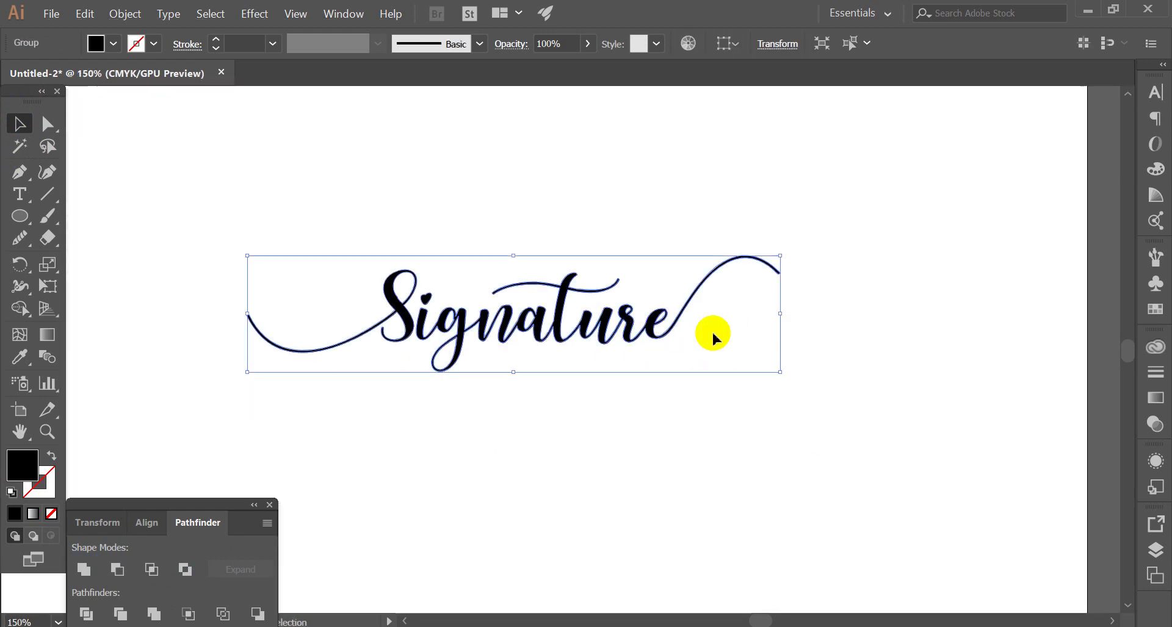
pyautogui.hotkey('ctrl', 'alt')
pyautogui.click(816, 327)
pyautogui.scroll(-3, 732, 327)
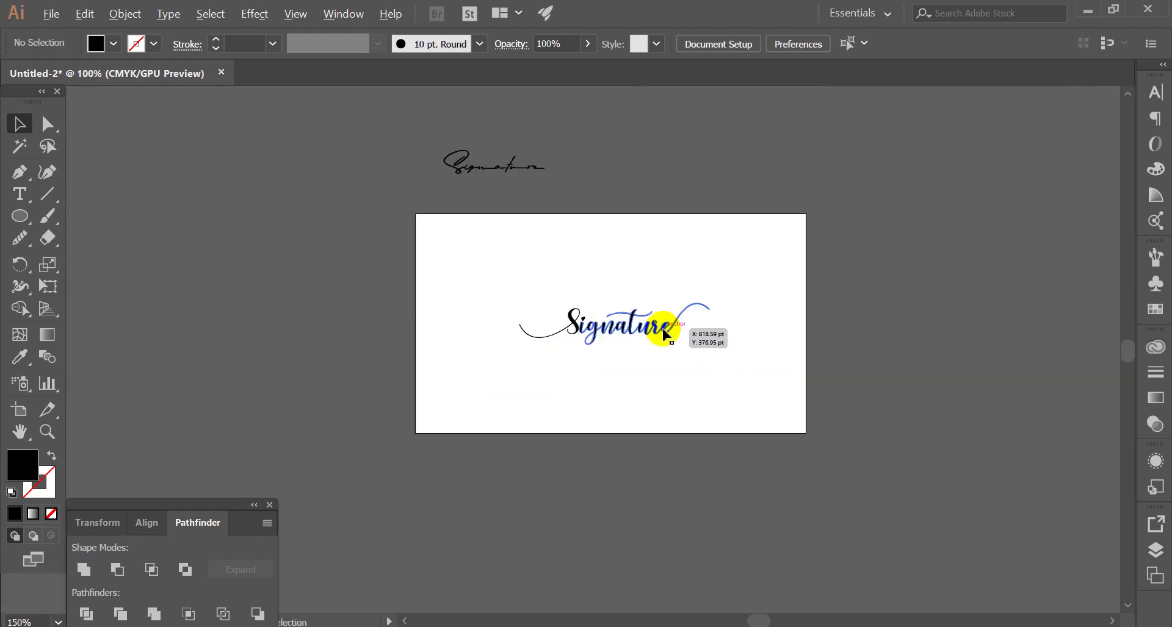
# Alt-drag a copy of Signature above the original and move the lower one further down.
pyautogui.scroll(1, 610, 323)
pyautogui.click(582, 317)
pyautogui.moveTo(571, 297); pyautogui.dragTo(555, 257)
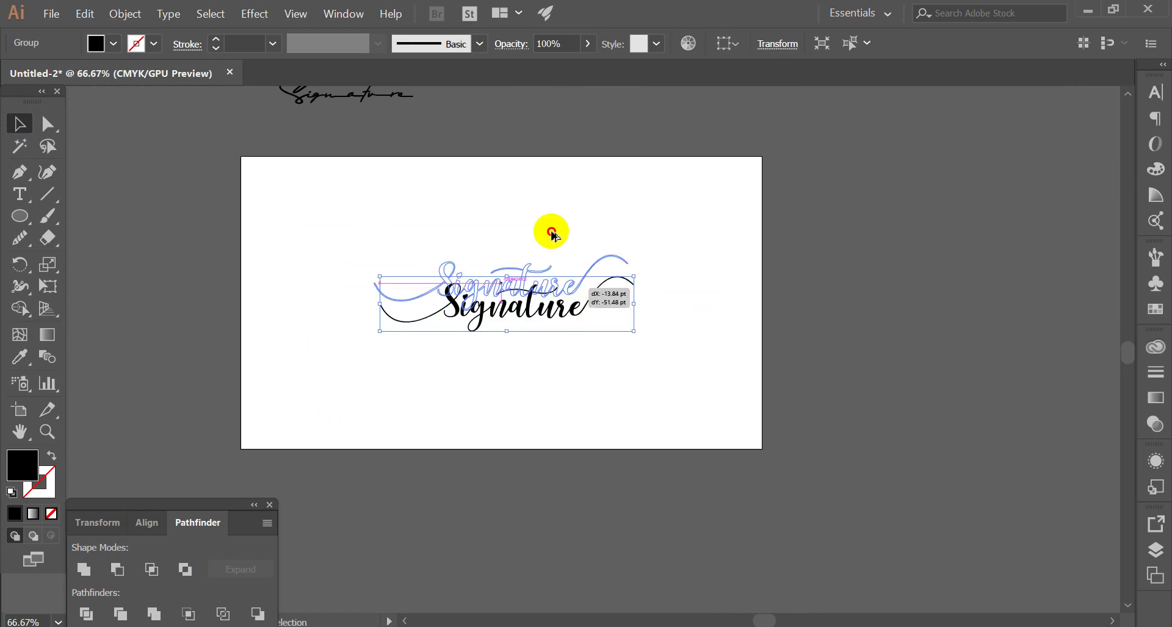
pyautogui.click(555, 256)
pyautogui.scroll(1, 550, 283)
pyautogui.moveTo(502, 335); pyautogui.dragTo(493, 394)
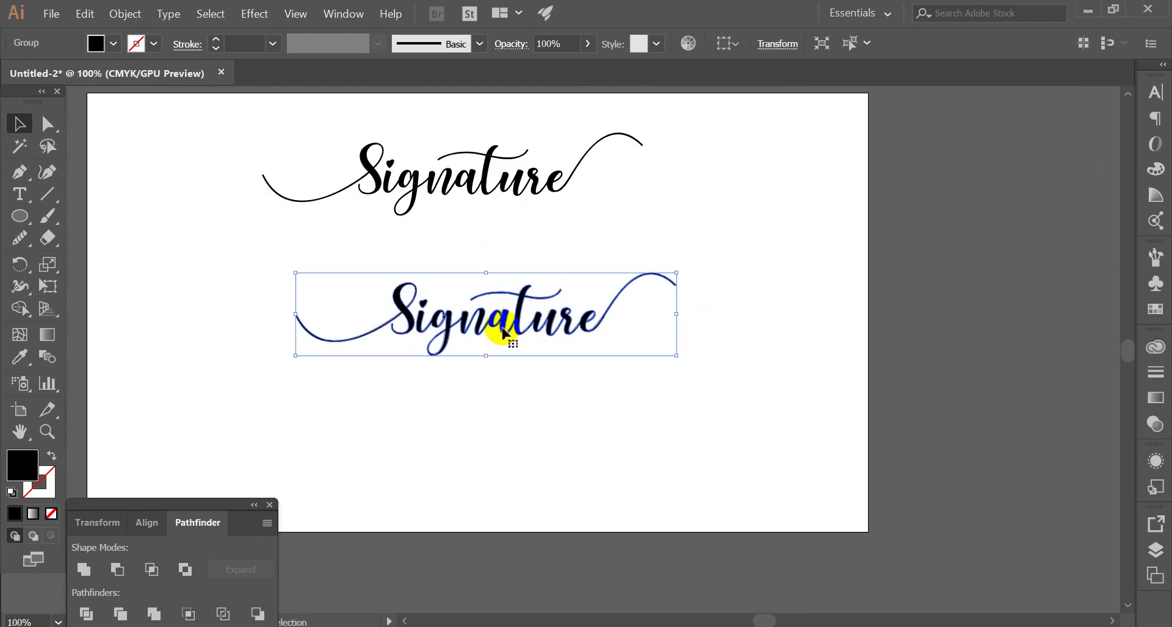
pyautogui.click(517, 313)
pyautogui.moveTo(518, 313); pyautogui.dragTo(459, 272)
# Draw a circle over the lower Signature as an unfilled 5 pt outline.
pyautogui.click(20, 216)
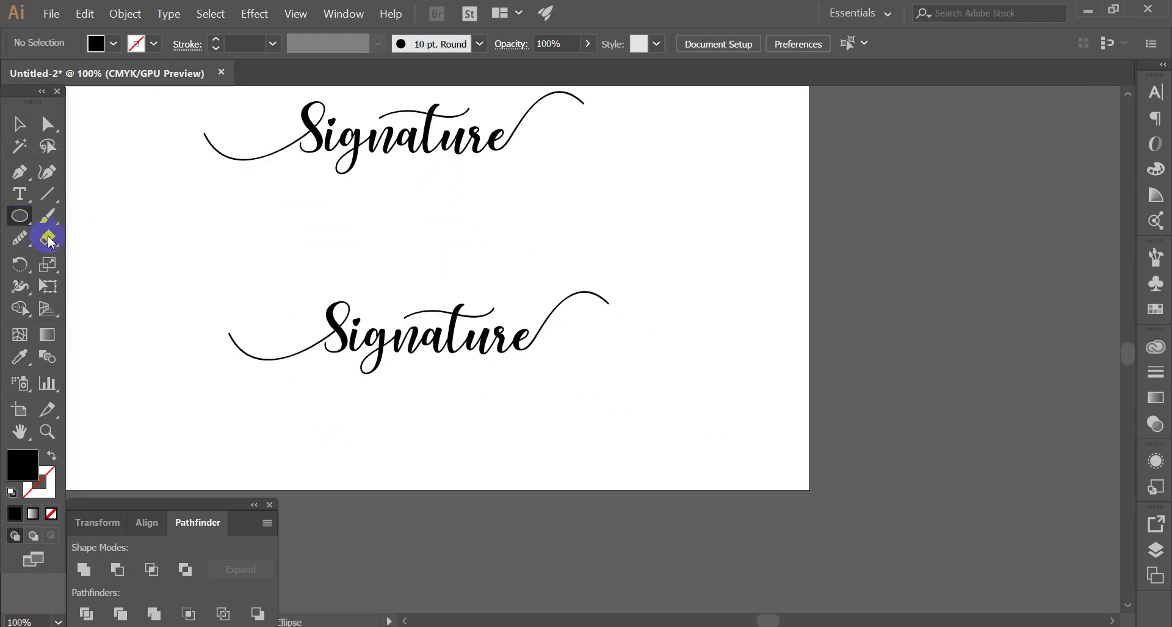
pyautogui.moveTo(440, 333)
pyautogui.mouseDown()
pyautogui.moveTo(510, 430)
pyautogui.moveTo(572, 467)
pyautogui.mouseUp()
pyautogui.click(19, 123)
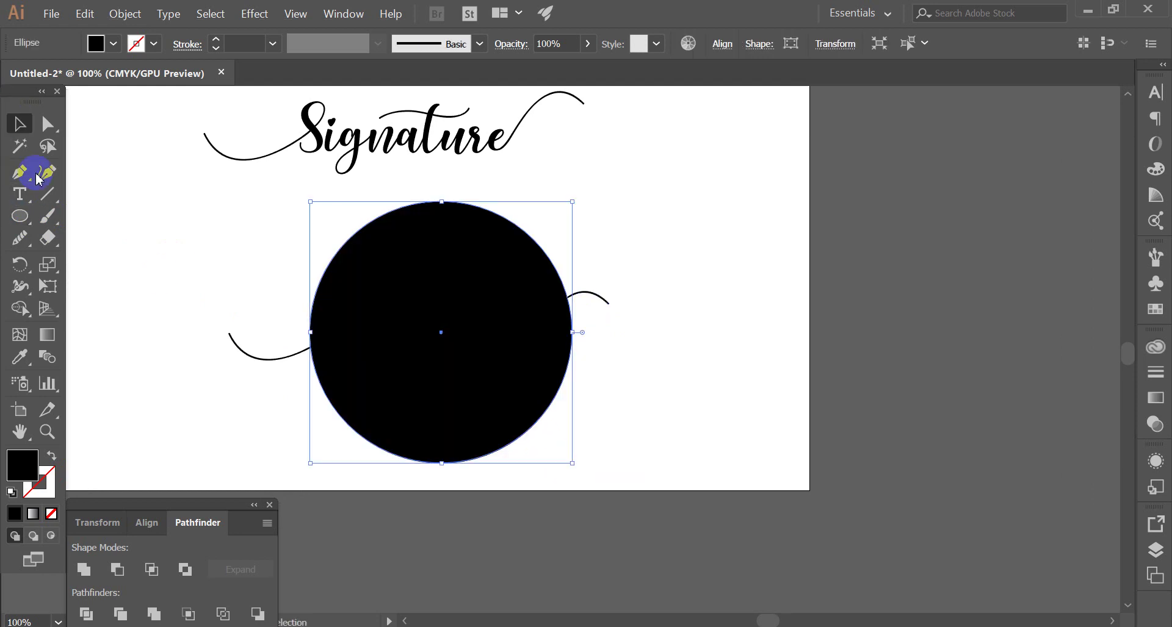
pyautogui.click(50, 456)
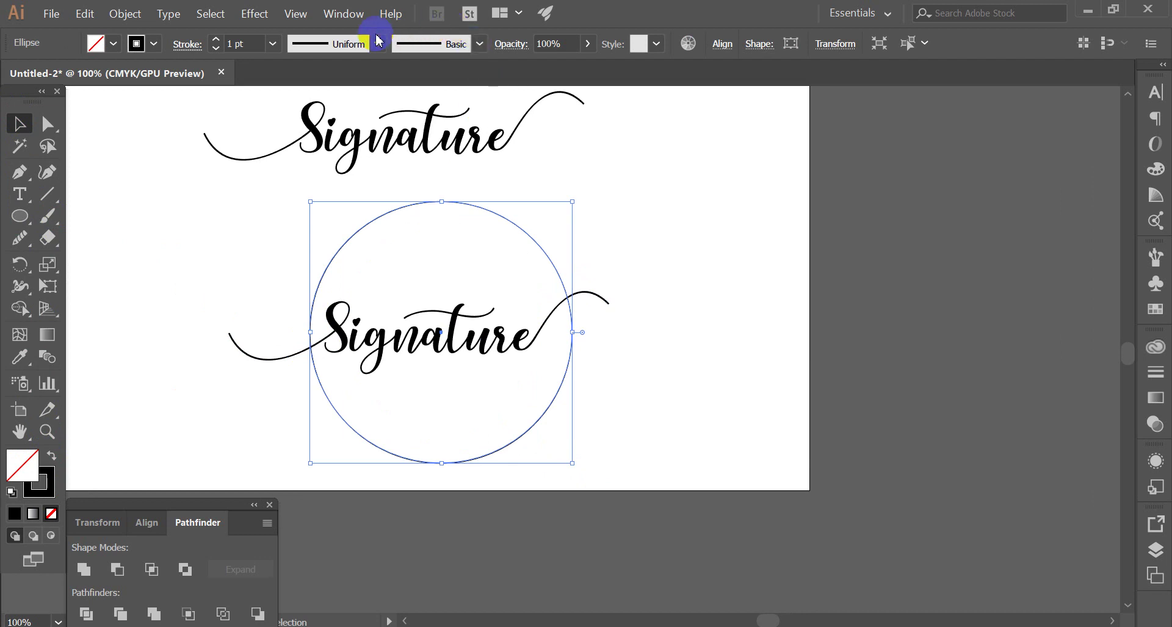
pyautogui.press('Up')
pyautogui.press('Up')
pyautogui.press('Up')
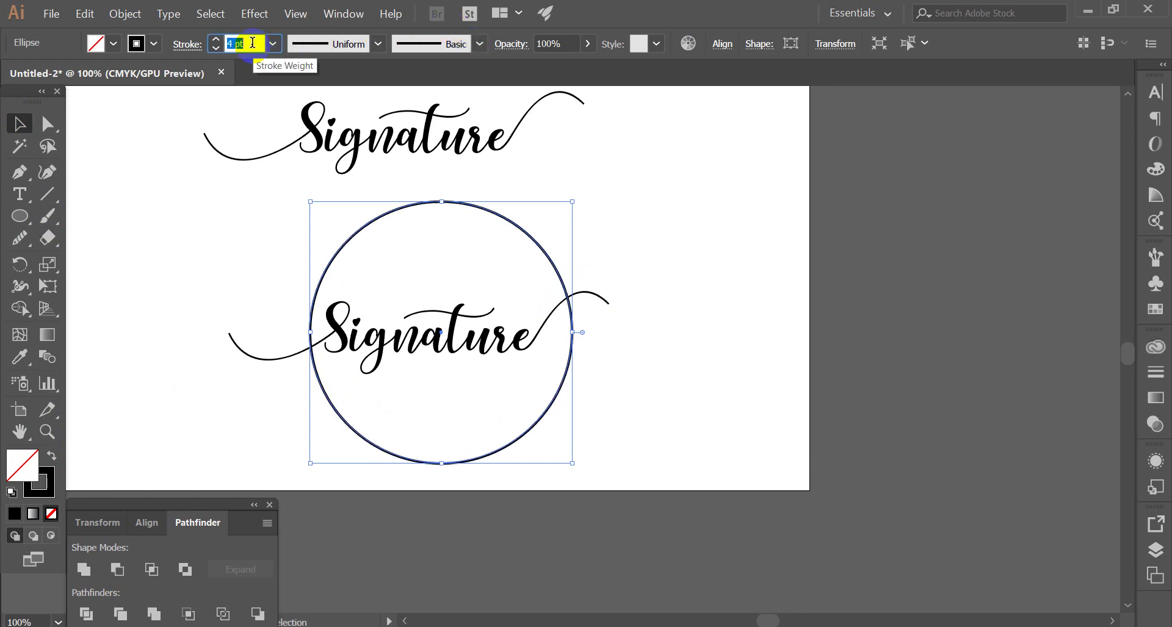
pyautogui.press('Up')
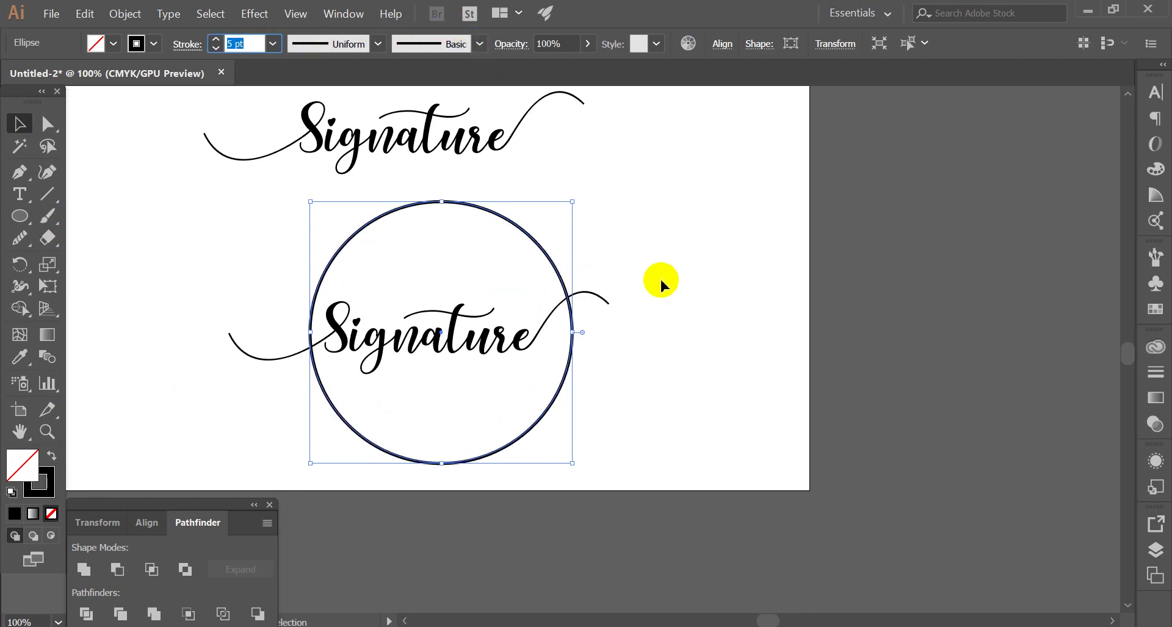
# Align the circle and lower Signature by their horizontal centers.
pyautogui.click(657, 278)
pyautogui.scroll(-1, 657, 268)
pyautogui.scroll(2, 597, 280)
pyautogui.click(486, 293)
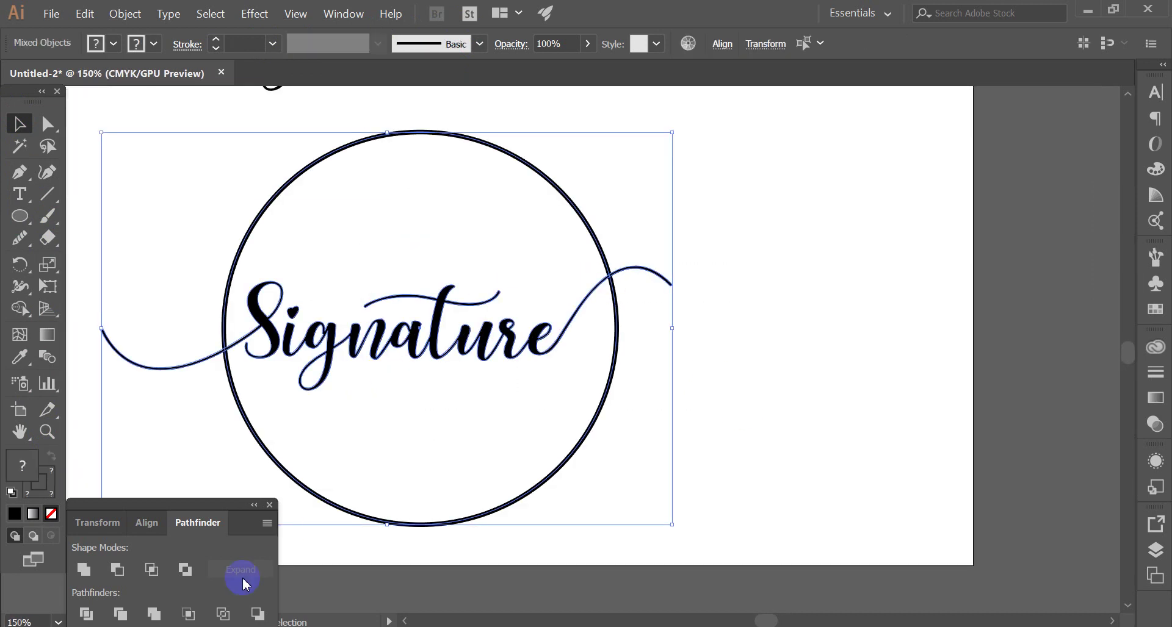
pyautogui.click(149, 523)
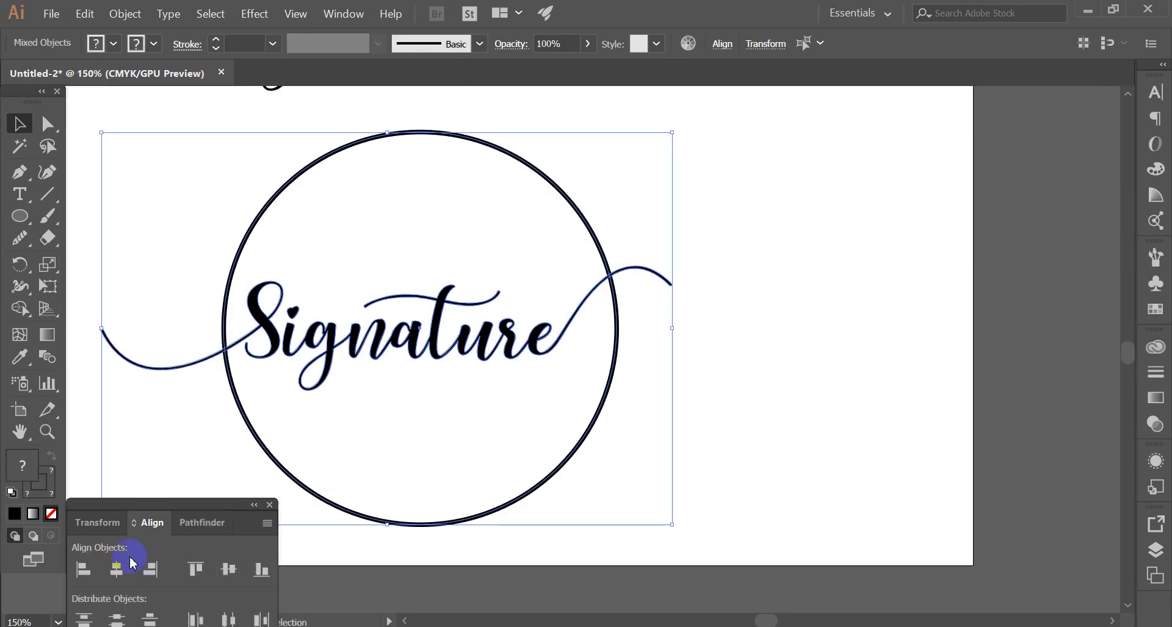
pyautogui.click(116, 570)
pyautogui.click(684, 364)
pyautogui.scroll(-2, 646, 360)
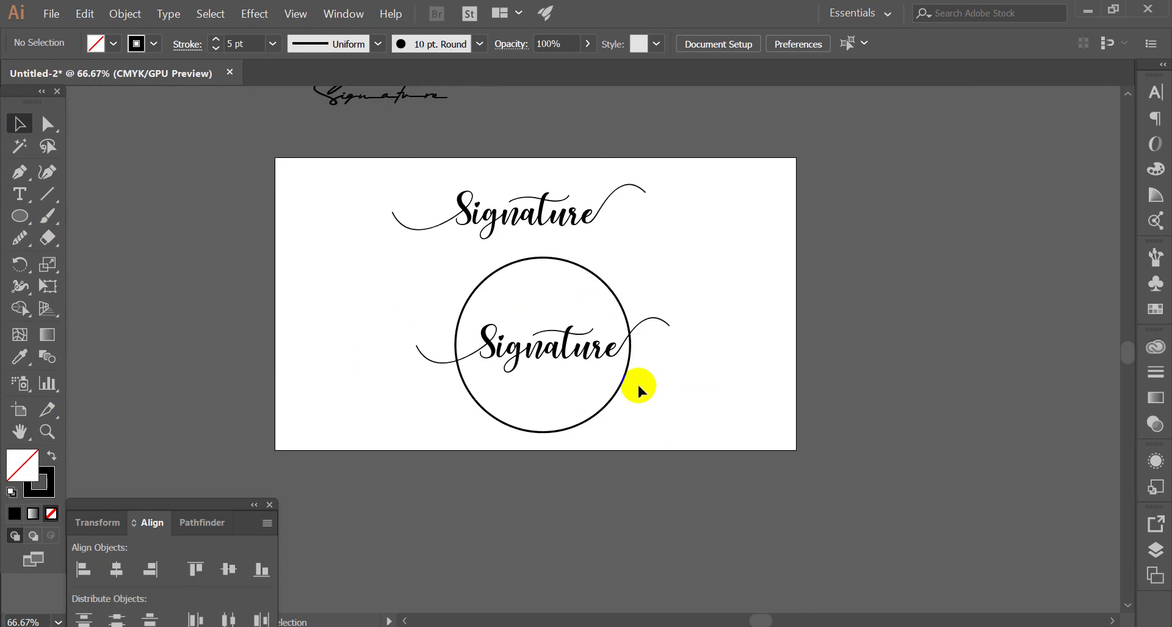
pyautogui.scroll(1, 637, 386)
pyautogui.click(626, 390)
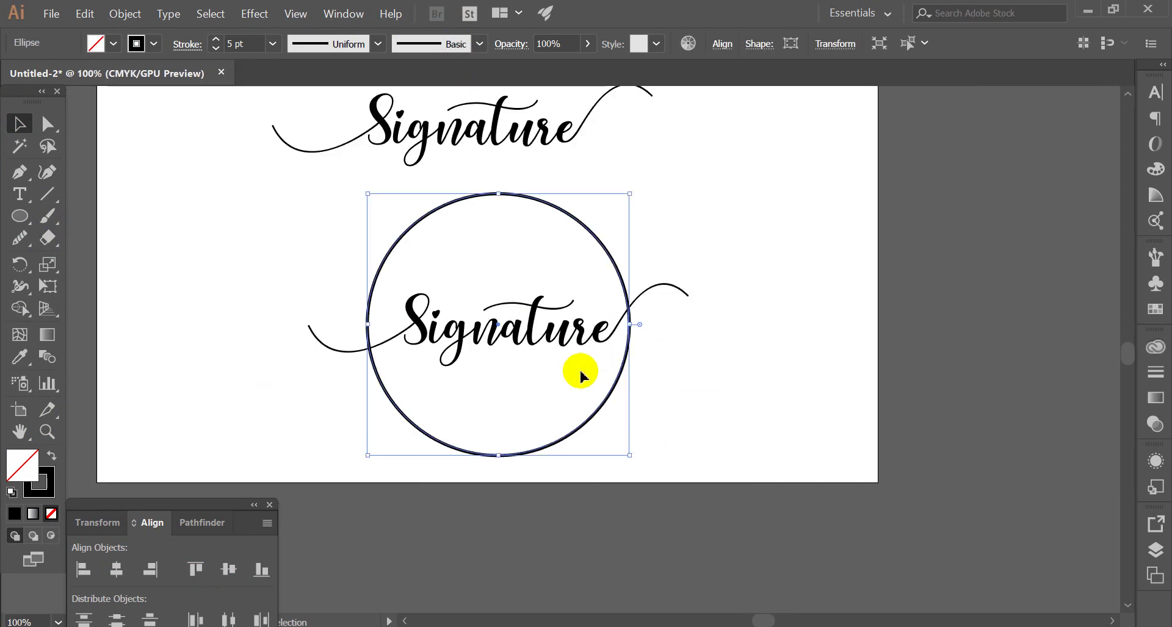
pyautogui.click(525, 271)
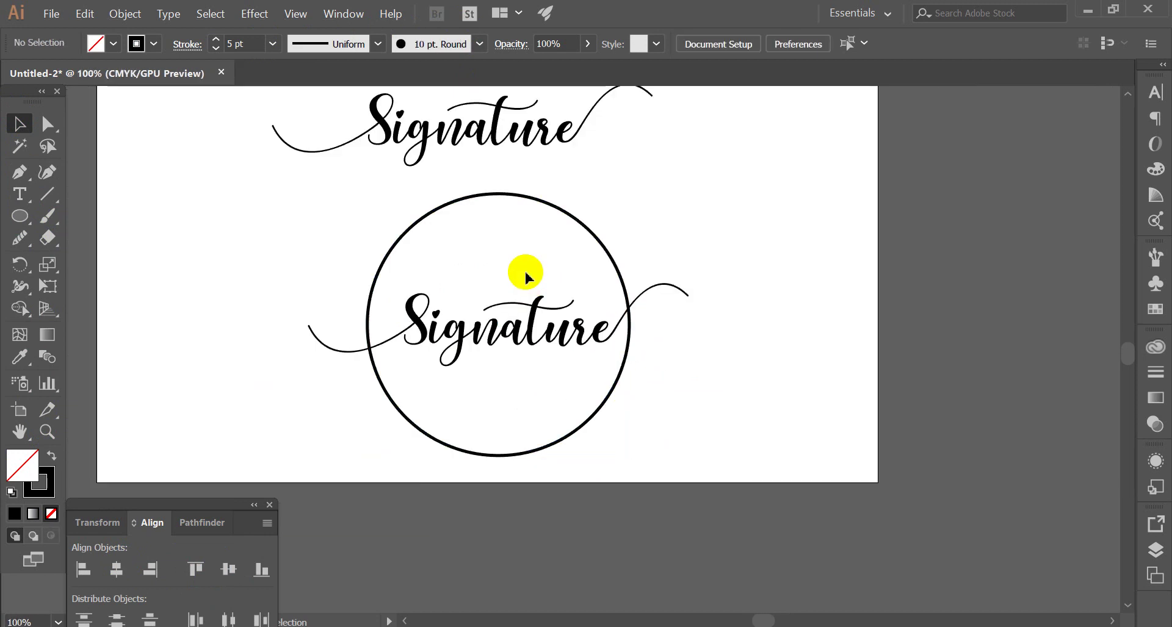
pyautogui.scroll(-2, 525, 269)
pyautogui.scroll(1, 534, 244)
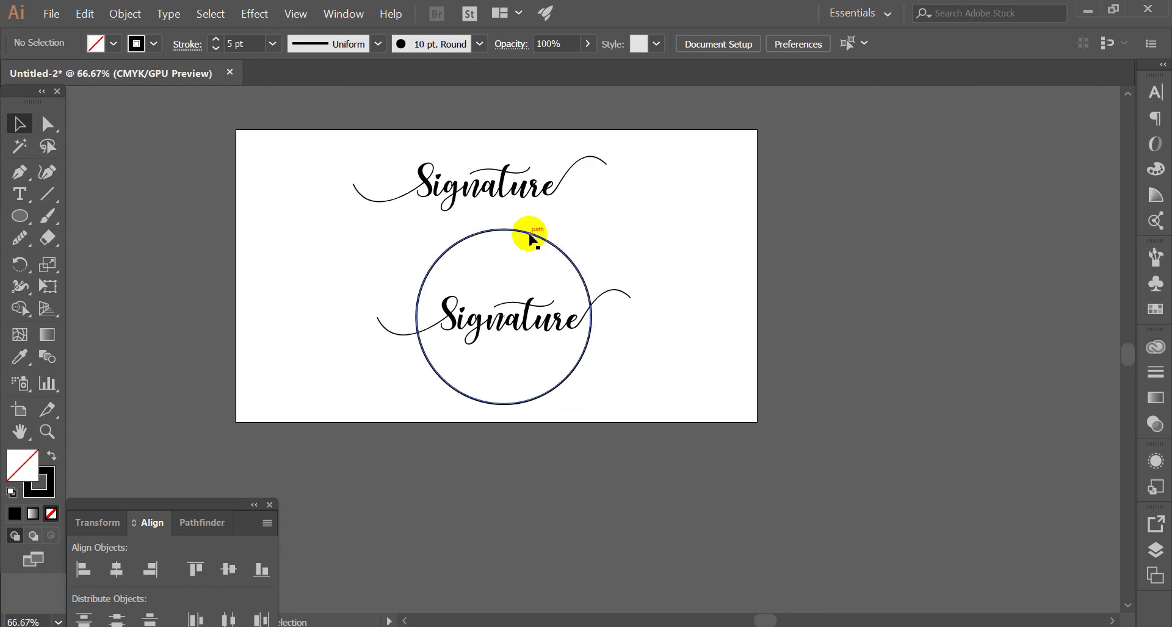
pyautogui.click(530, 238)
pyautogui.scroll(1, 530, 238)
pyautogui.click(497, 240)
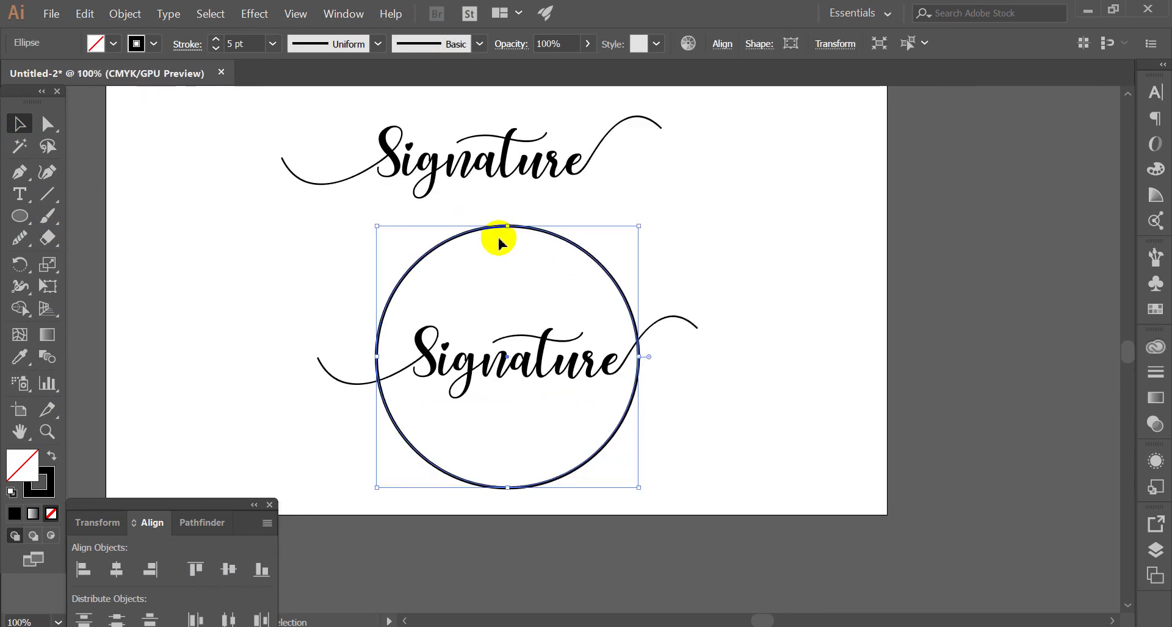
pyautogui.click(132, 29)
pyautogui.click(226, 156)
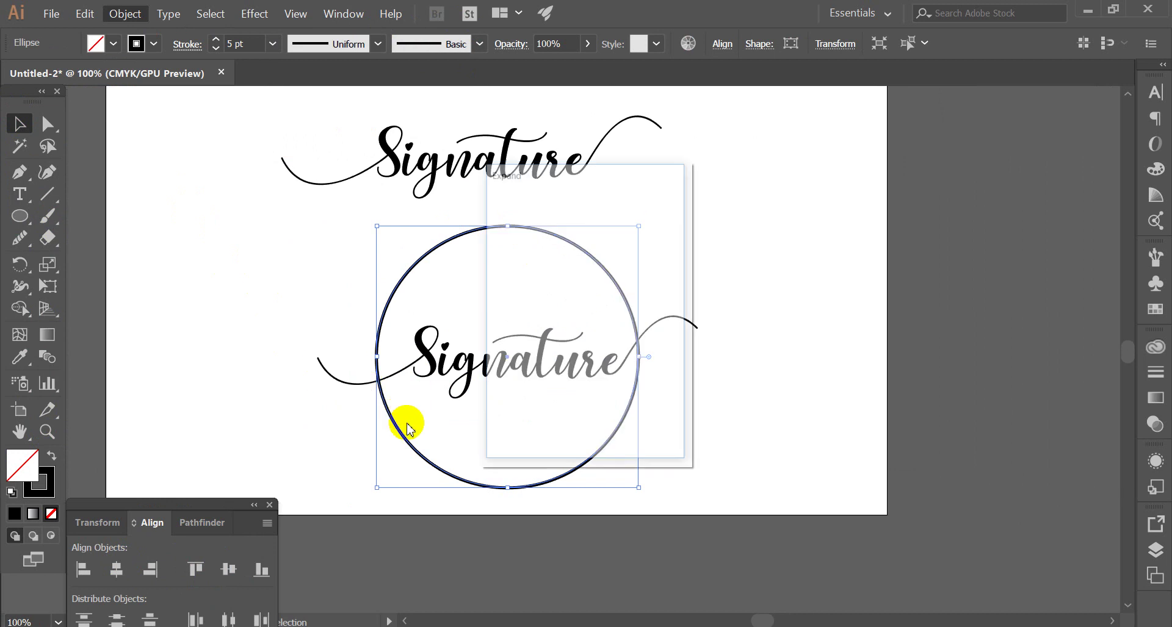
pyautogui.click(537, 421)
pyautogui.click(496, 290)
pyautogui.scroll(-1, 499, 299)
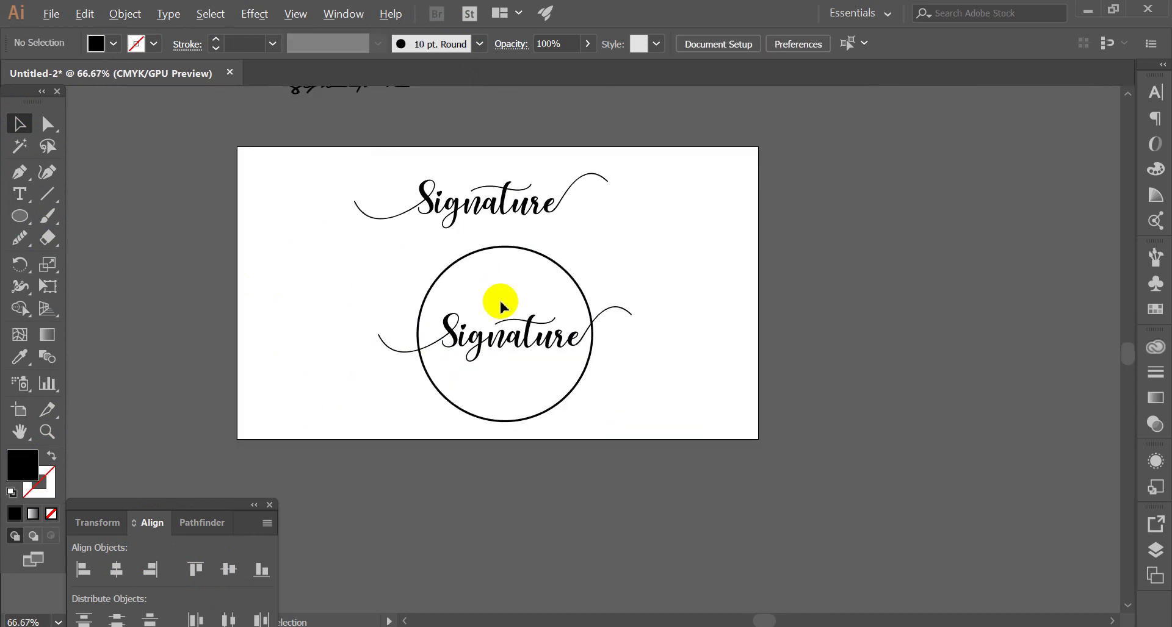
pyautogui.scroll(2, 500, 305)
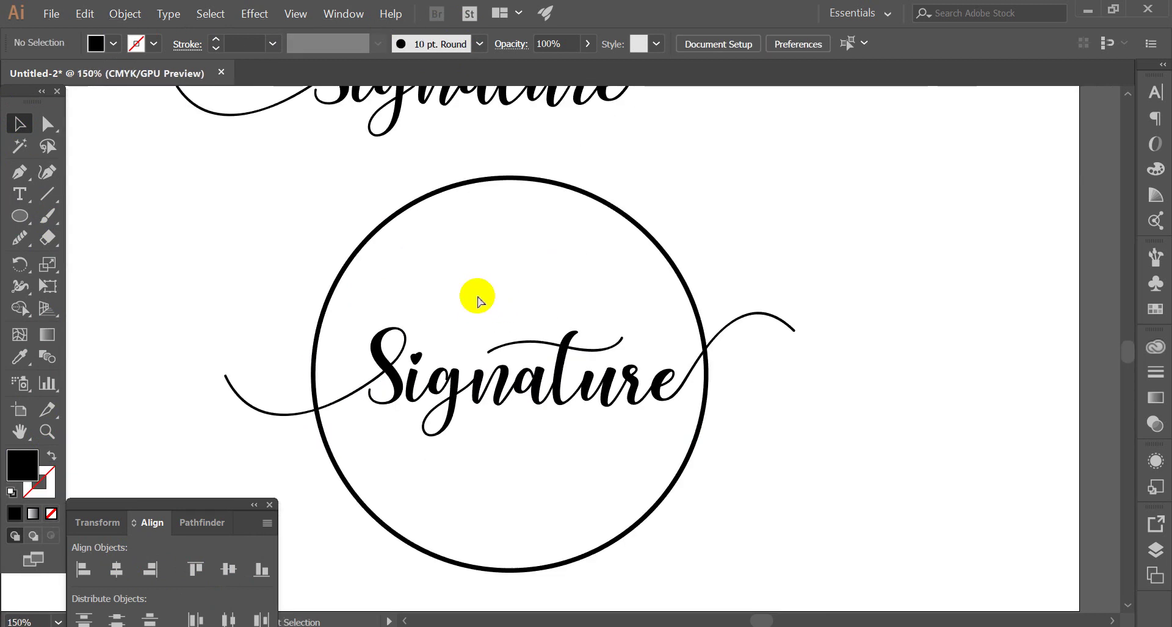
pyautogui.hotkey('ctrl', 'z')
# Apply the Charcoal brush to the circle, rotate it, and set its stroke to 2 pt.
pyautogui.scroll(-1, 482, 177)
pyautogui.click(480, 44)
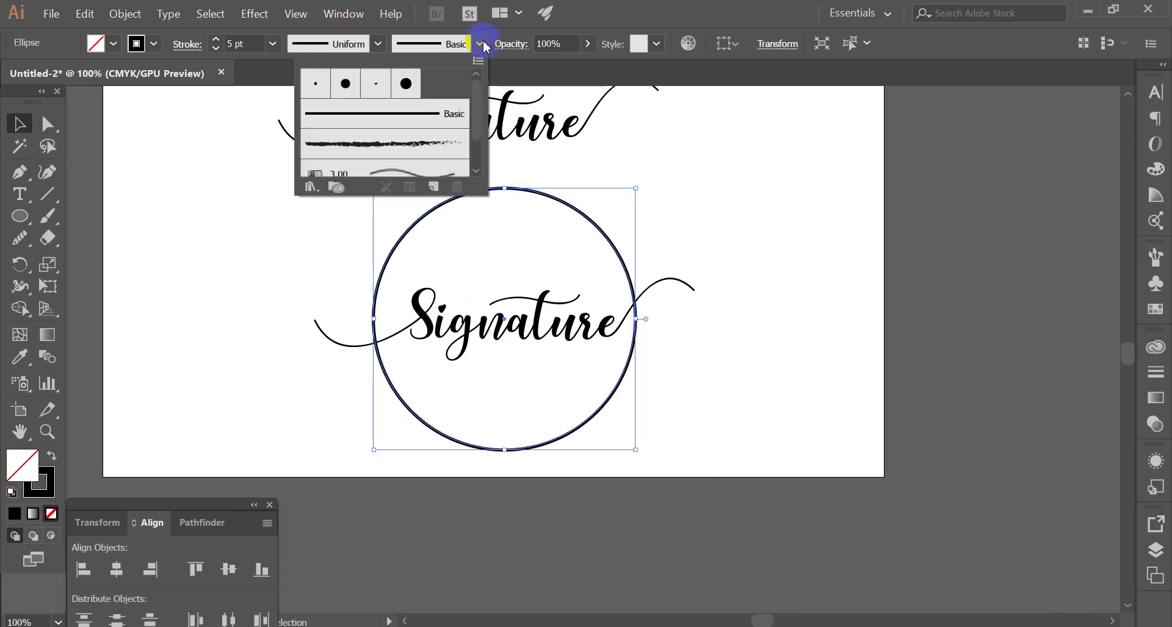
pyautogui.click(358, 144)
pyautogui.moveTo(693, 175)
pyautogui.mouseDown()
pyautogui.moveTo(478, 226)
pyautogui.moveTo(561, 157)
pyautogui.mouseUp()
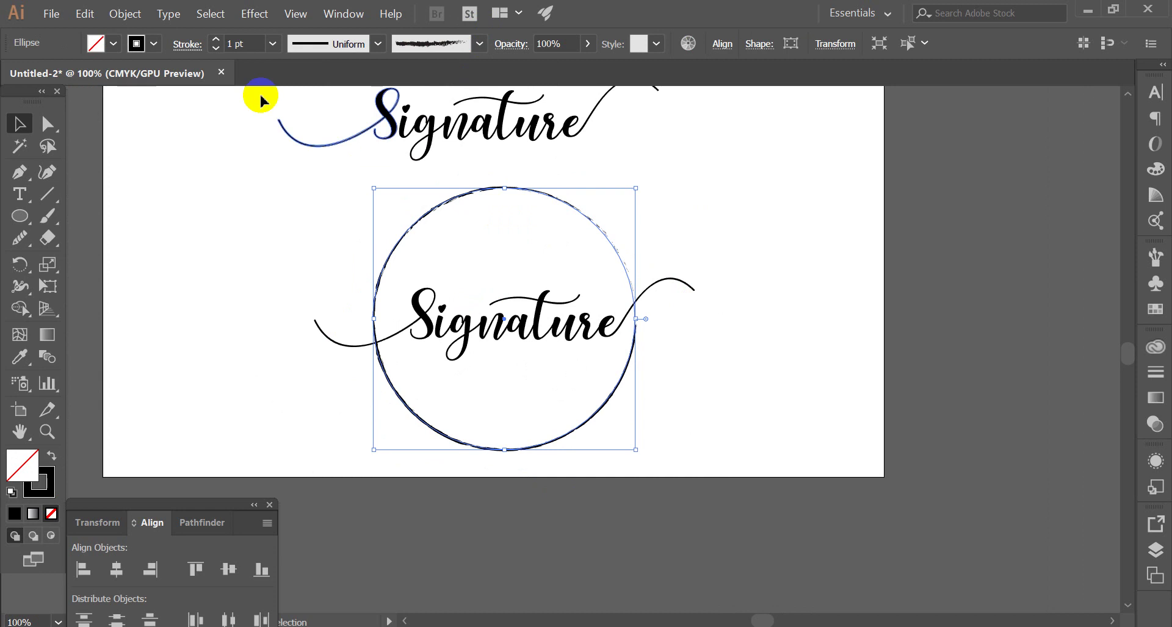
pyautogui.press('Up')
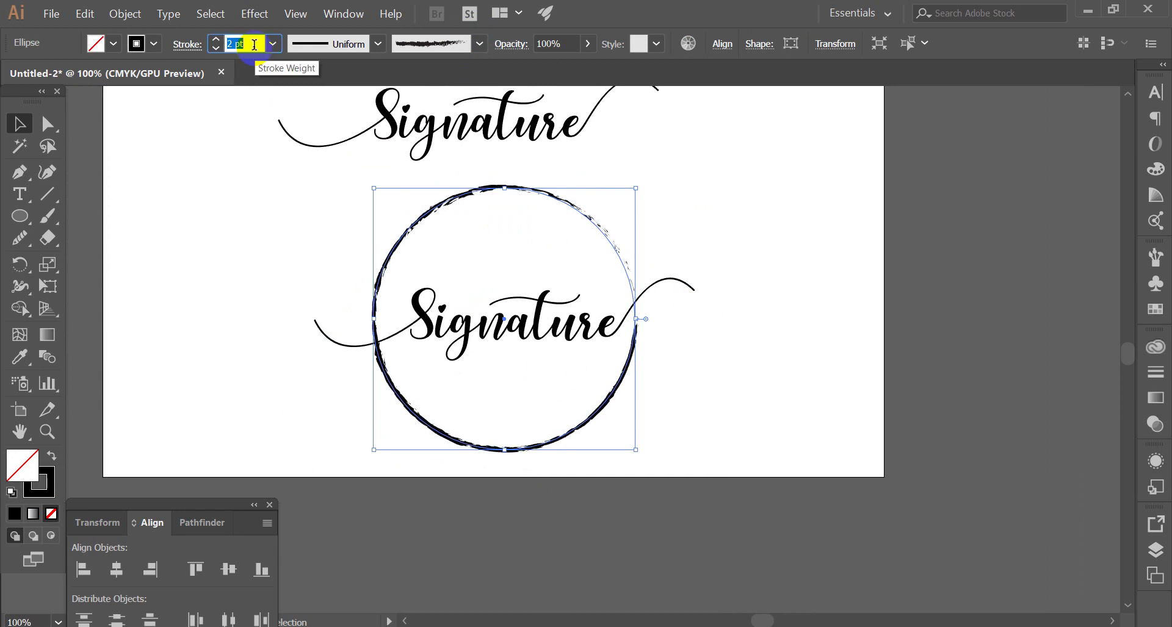
pyautogui.click(747, 202)
# Move the upper Signature copy off the top of the artboard.
pyautogui.keyDown('alt'); pyautogui.scroll(-4, 749, 199); pyautogui.keyUp('alt')
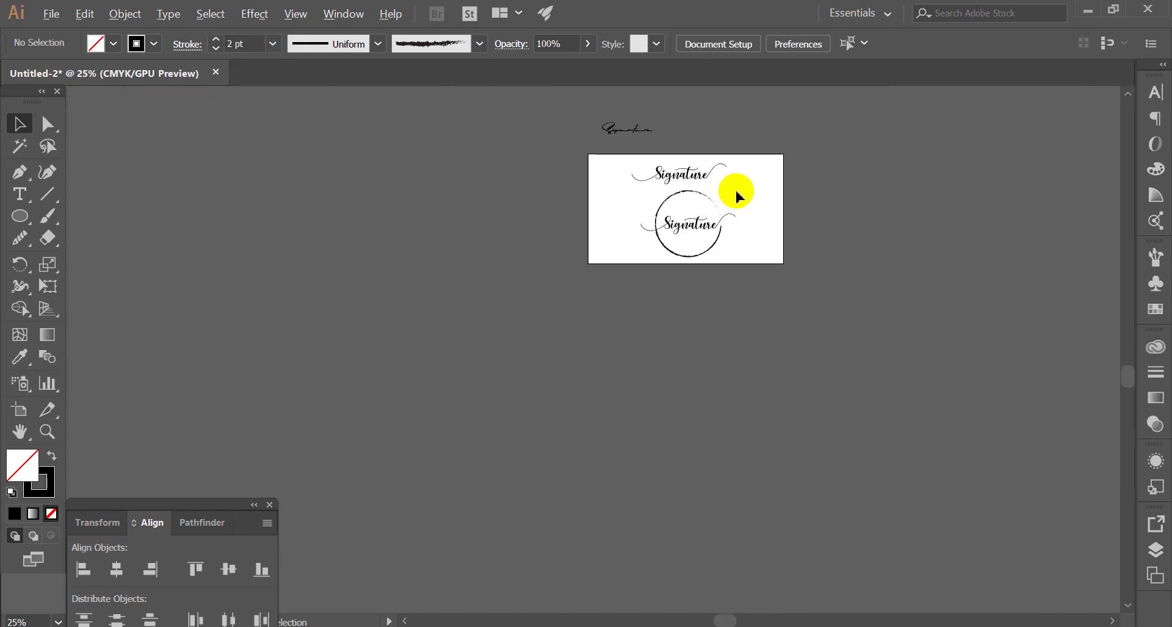
pyautogui.scroll(3, 736, 195)
pyautogui.scroll(-1, 685, 183)
pyautogui.moveTo(633, 218); pyautogui.dragTo(684, 133)
pyautogui.click(606, 235)
pyautogui.keyDown('alt'); pyautogui.scroll(2, 644, 315); pyautogui.keyUp('alt')
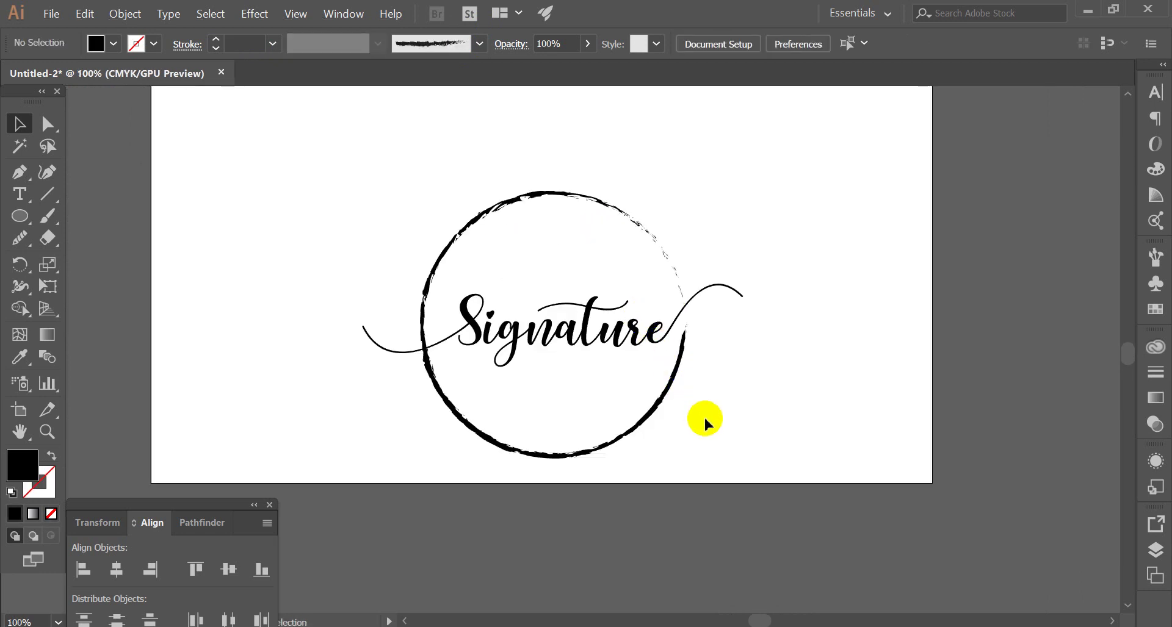
# Expand the charcoal-brushed circle's appearance into filled artwork.
pyautogui.click(660, 386)
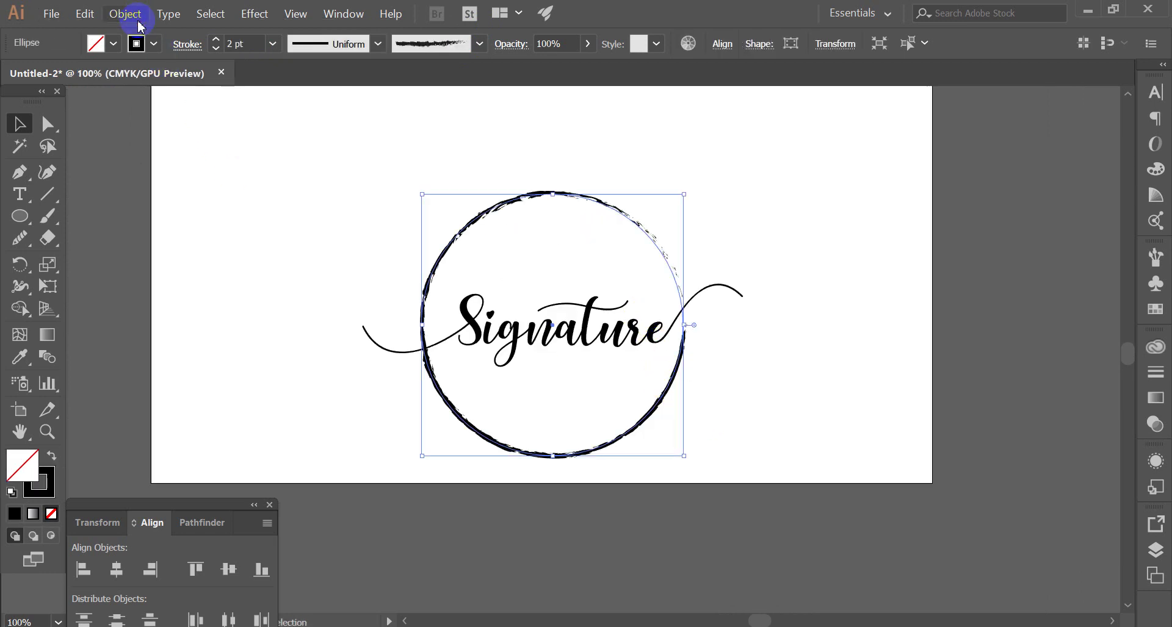
pyautogui.click(138, 23)
pyautogui.click(253, 170)
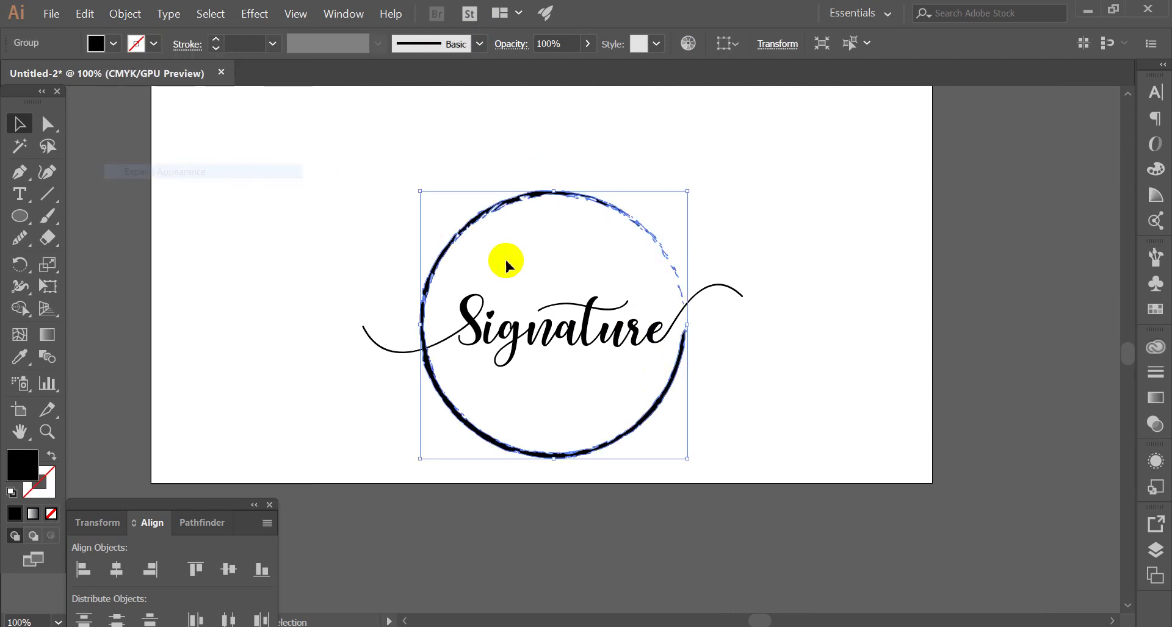
pyautogui.click(528, 381)
pyautogui.keyDown('alt'); pyautogui.scroll(-1, 706, 397); pyautogui.keyUp('alt')
# Select the circle and Signature together, reposition them, and nudge the logo right to centre it.
pyautogui.moveTo(706, 398)
pyautogui.mouseDown()
pyautogui.moveTo(661, 314)
pyautogui.moveTo(654, 340)
pyautogui.moveTo(595, 300)
pyautogui.mouseUp()
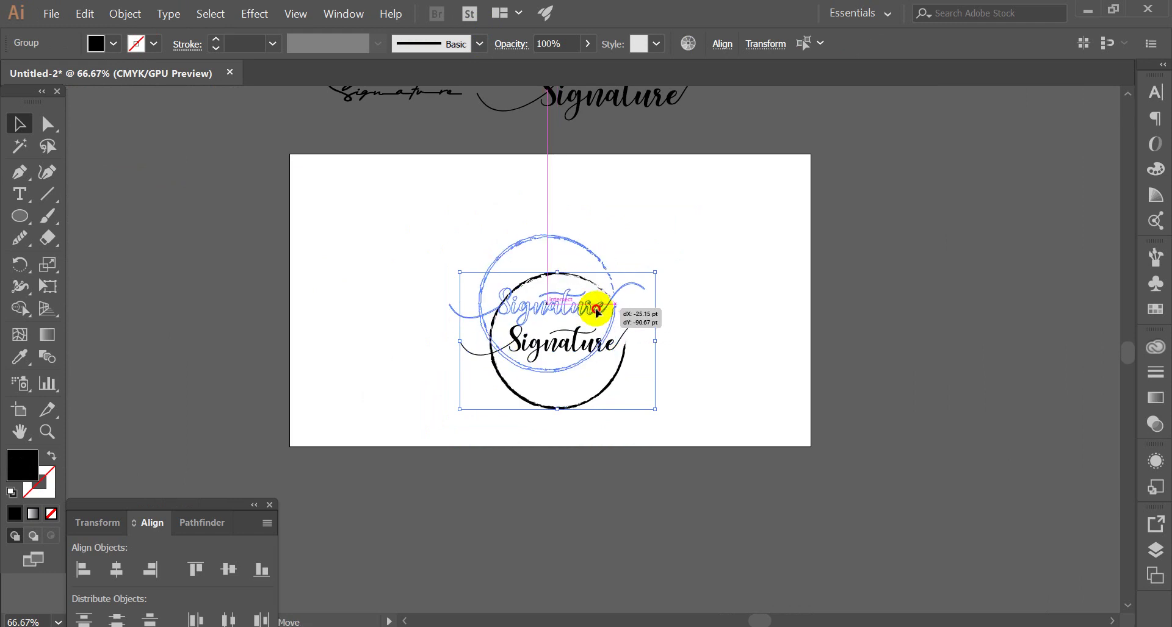
pyautogui.click(643, 298)
pyautogui.keyDown('alt'); pyautogui.scroll(1, 643, 297); pyautogui.keyUp('alt')
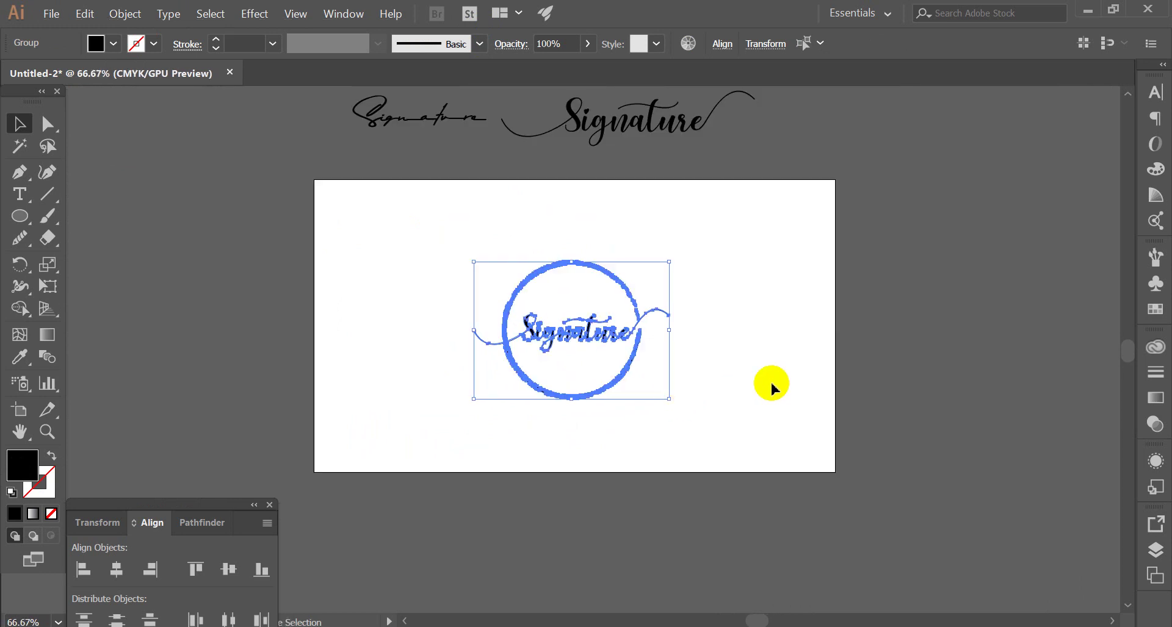
pyautogui.hotkey('shift', 'Right')
pyautogui.hotkey('shift', 'Right')
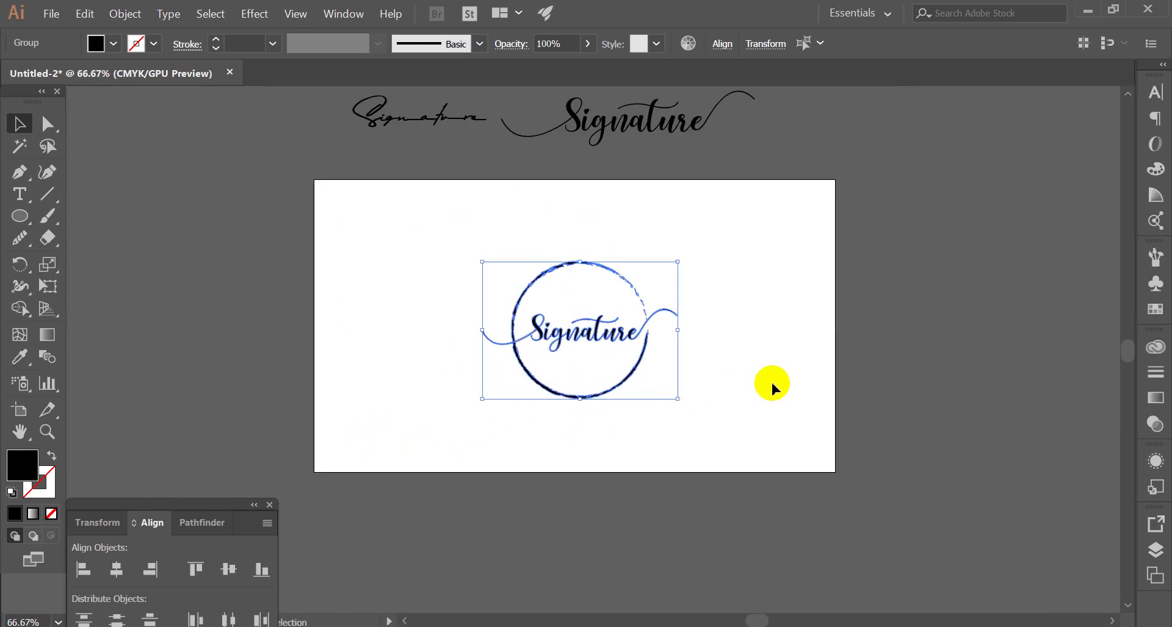
pyautogui.scroll(1, 633, 378)
pyautogui.click(657, 394)
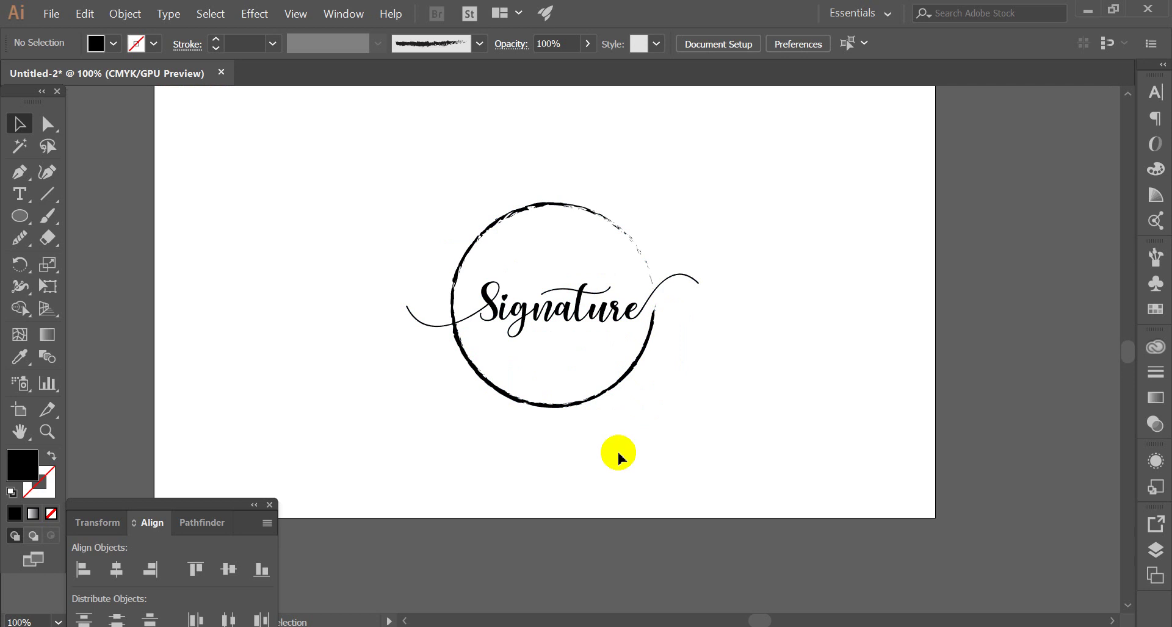
pyautogui.scroll(1, 571, 378)
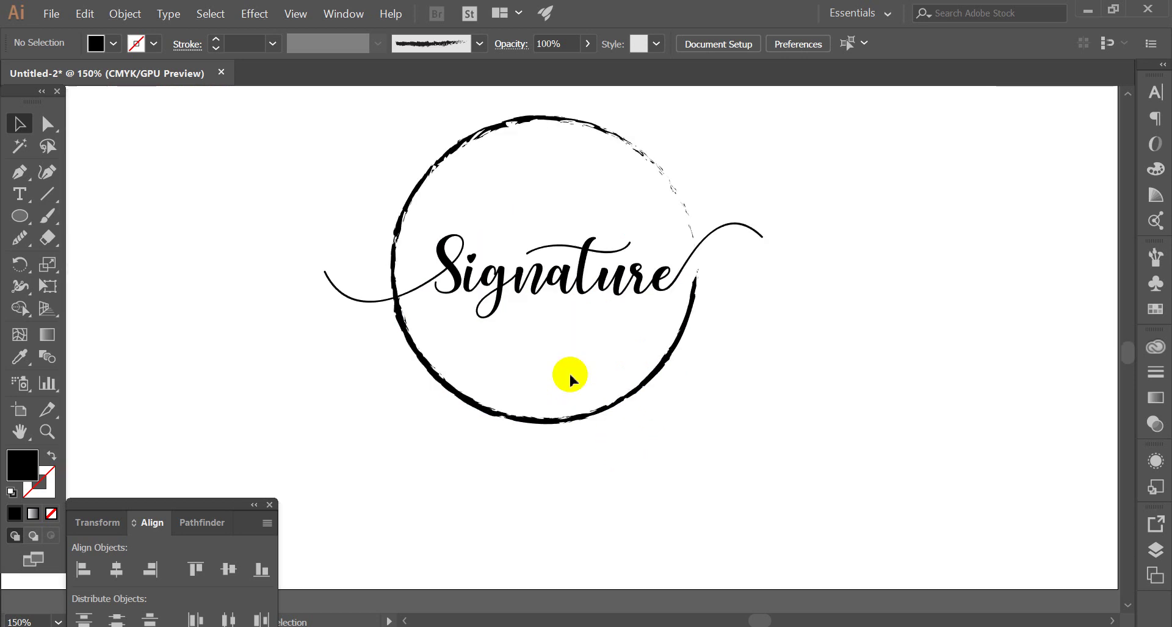